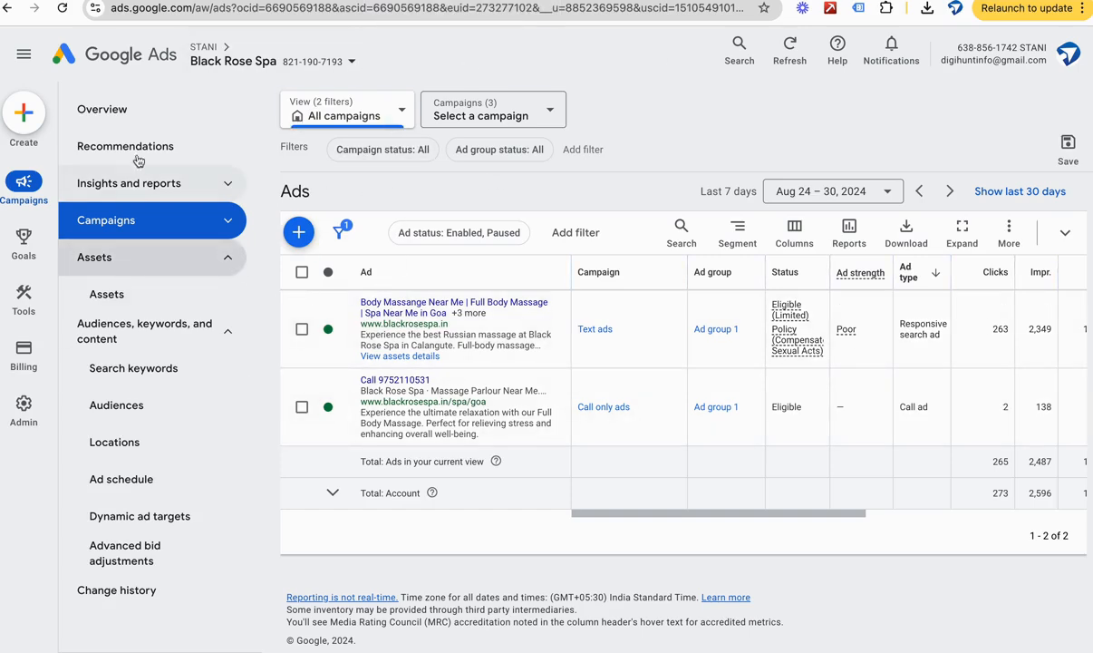
Step: Open the account overview and add average CPC and cost to the performance chart
click(123, 124)
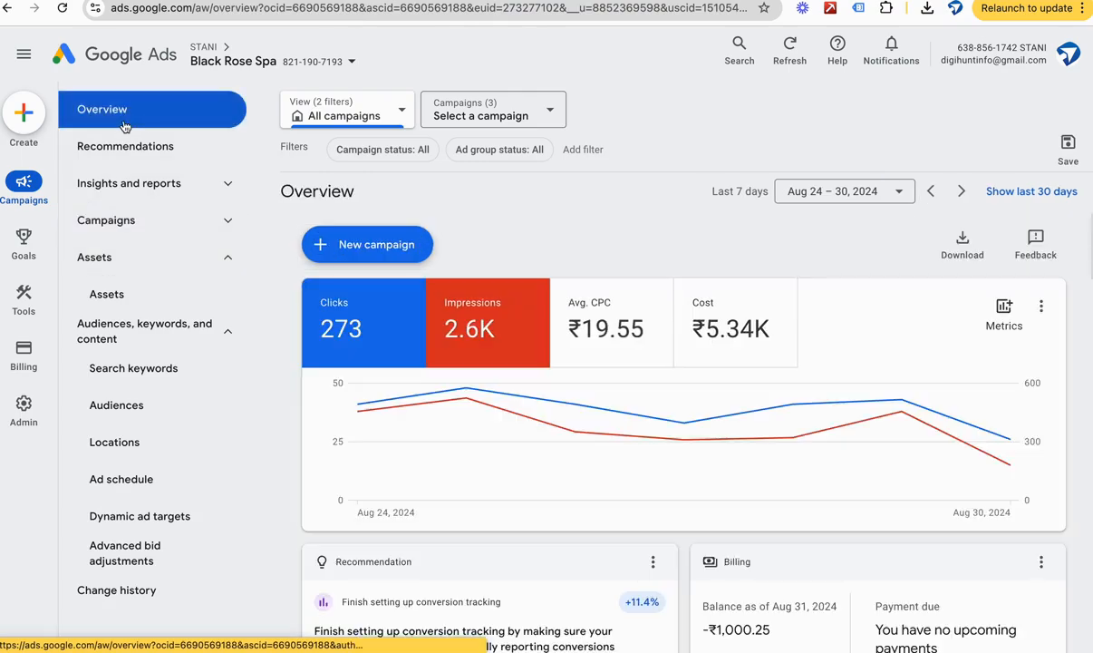
click(637, 322)
click(759, 327)
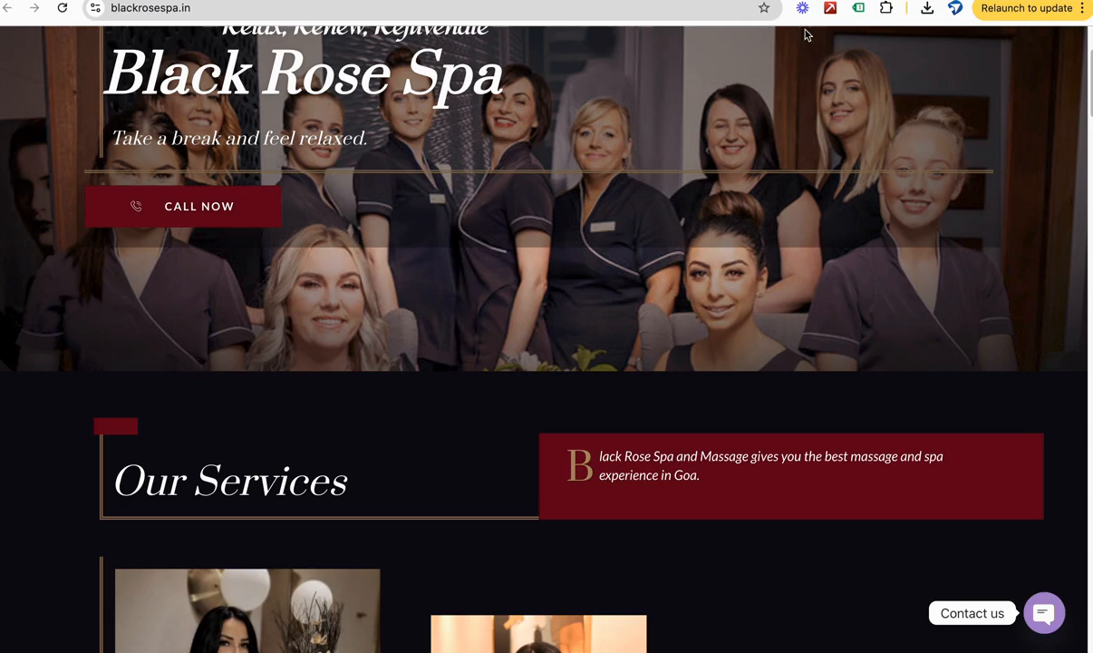
Step: Inspect the Google Tag Manager container details on the Black Rose Spa website with Tag Assistant Legacy
click(859, 8)
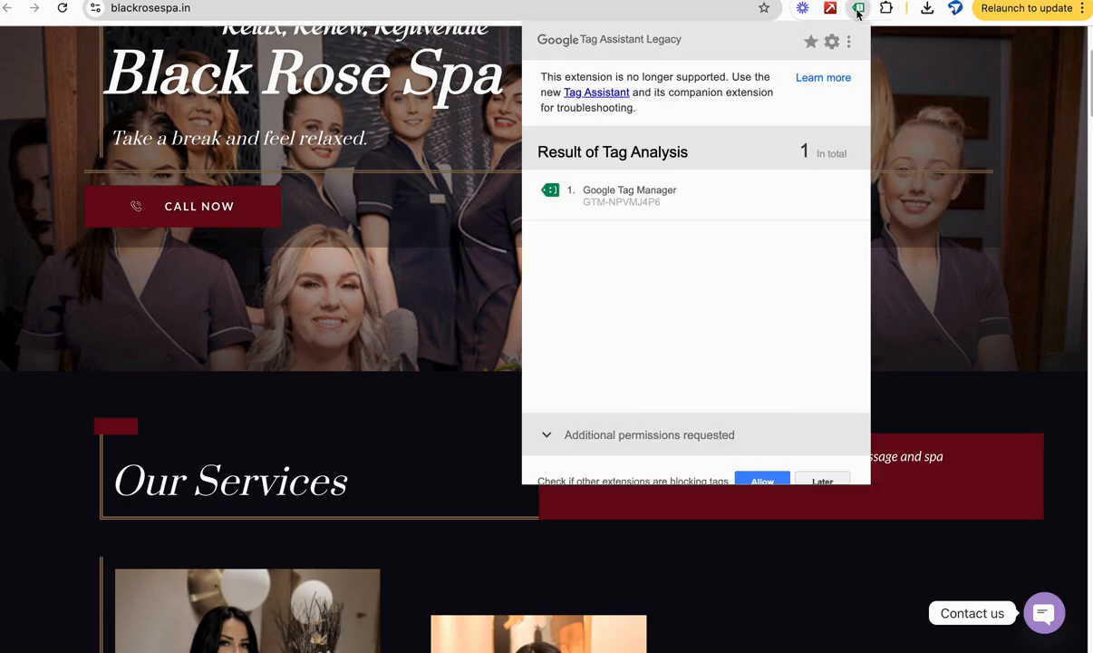
click(648, 197)
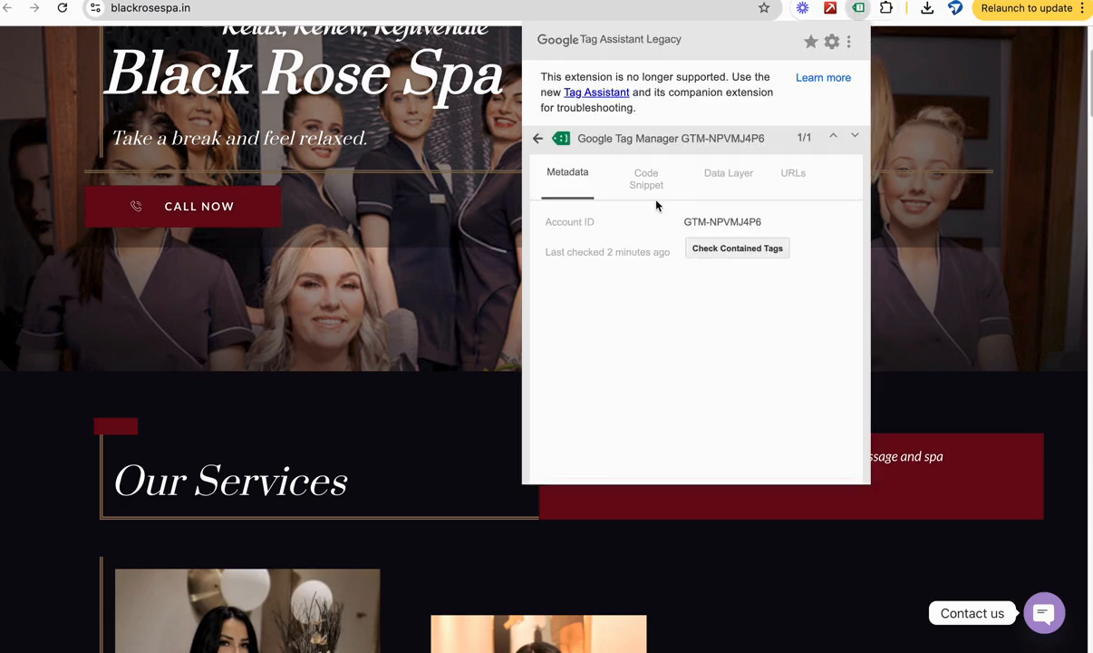
click(747, 144)
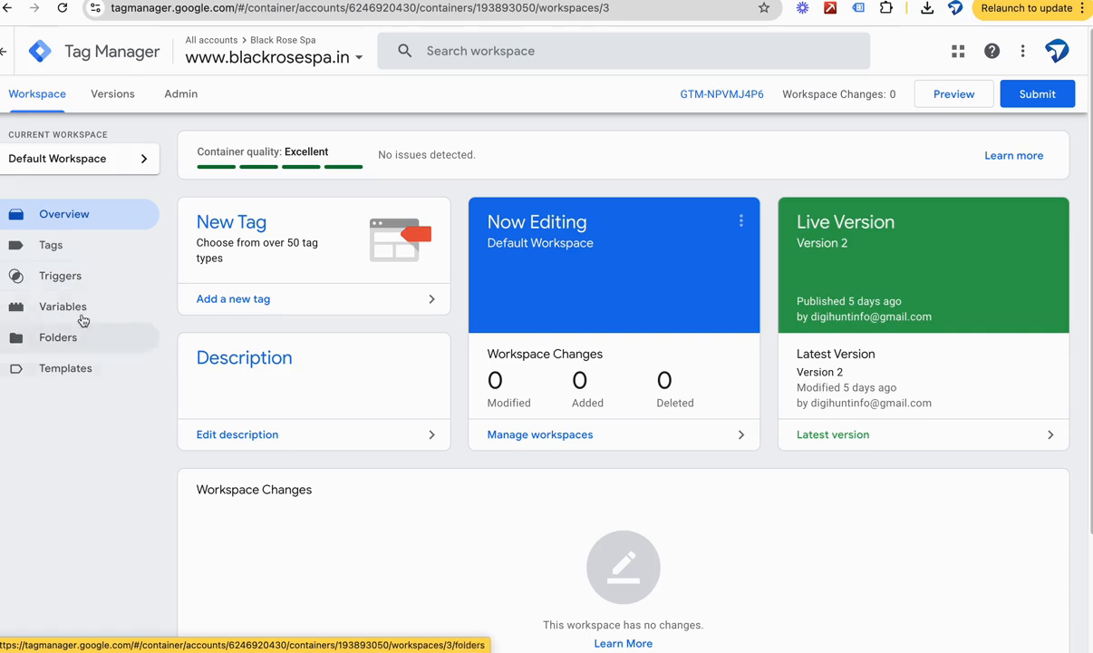
Step: In Google Tag Manager, start a new tag of type Conversion Linker in the blackrosespa.in container
click(80, 251)
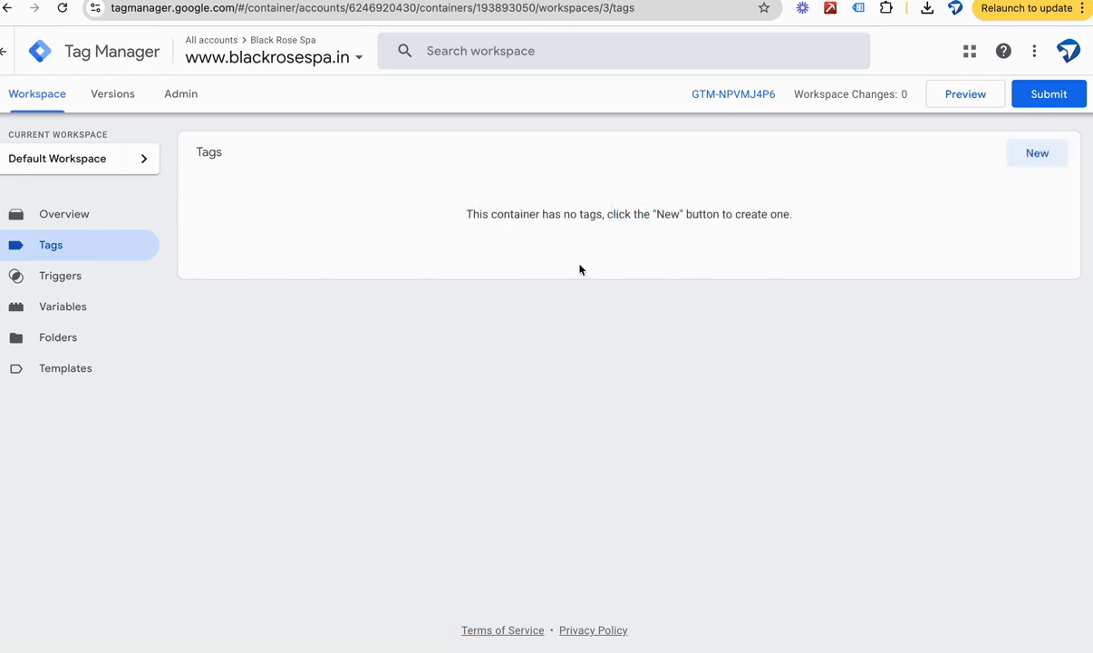
click(1030, 154)
click(629, 171)
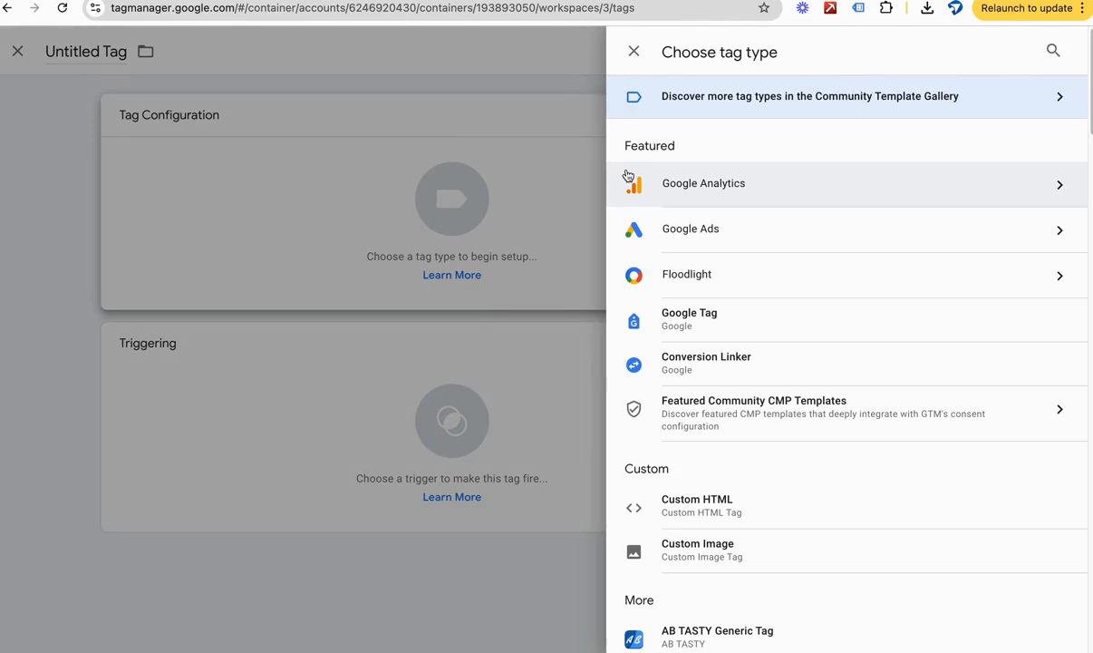
click(736, 367)
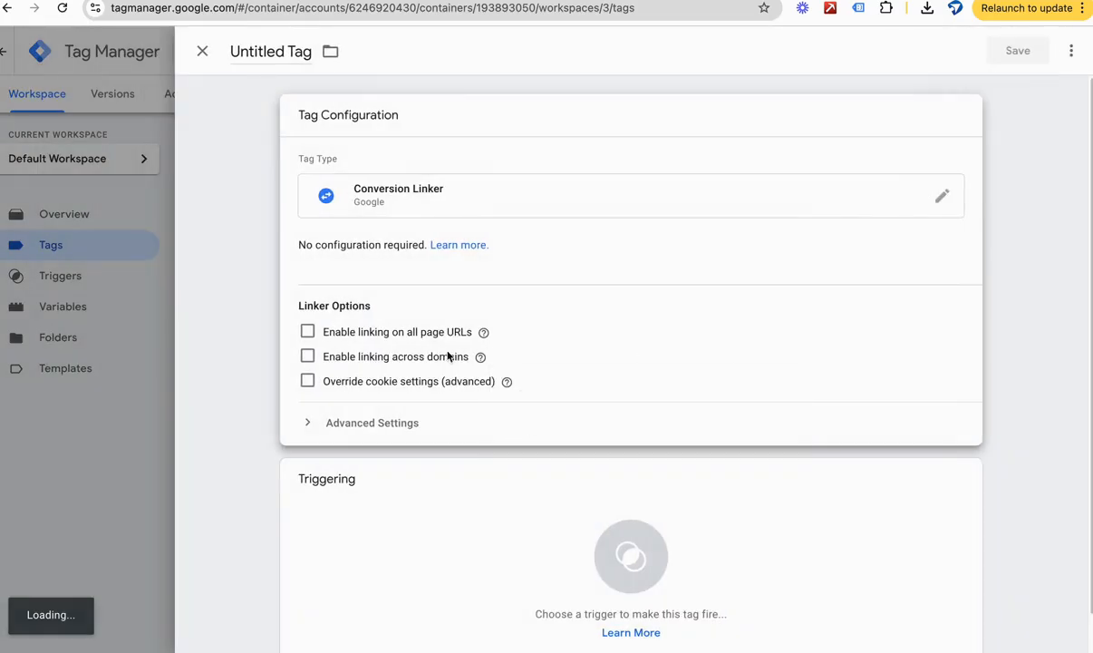
Step: Assign the All Pages trigger to the new tag and save it as Conversion Linker
scroll(475, 376, down, 1)
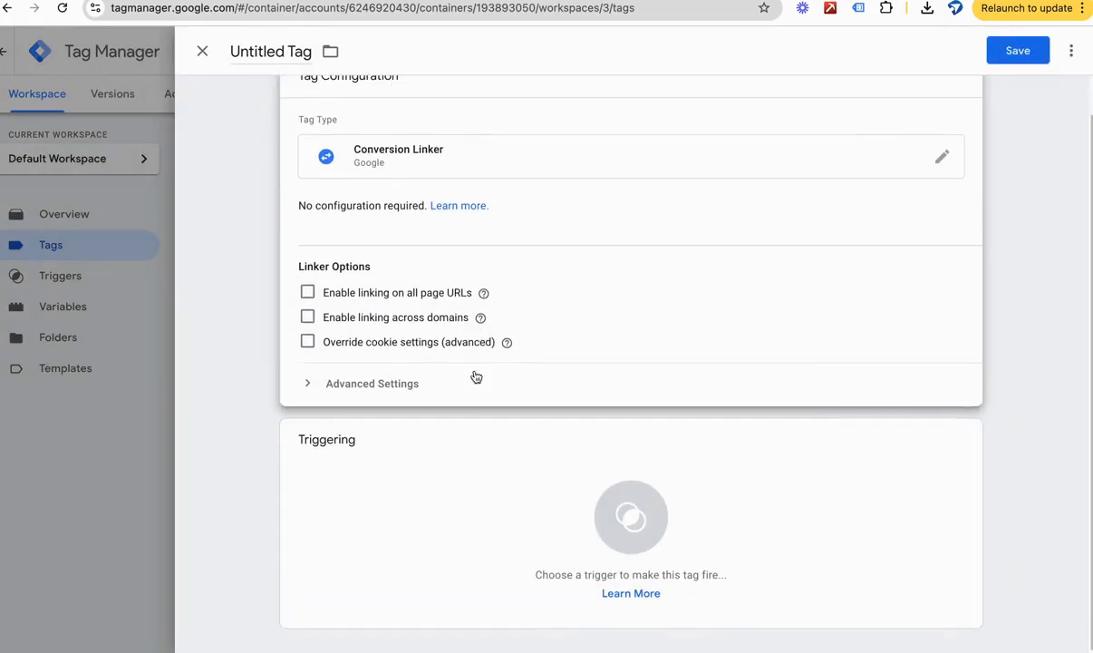
click(556, 508)
click(352, 125)
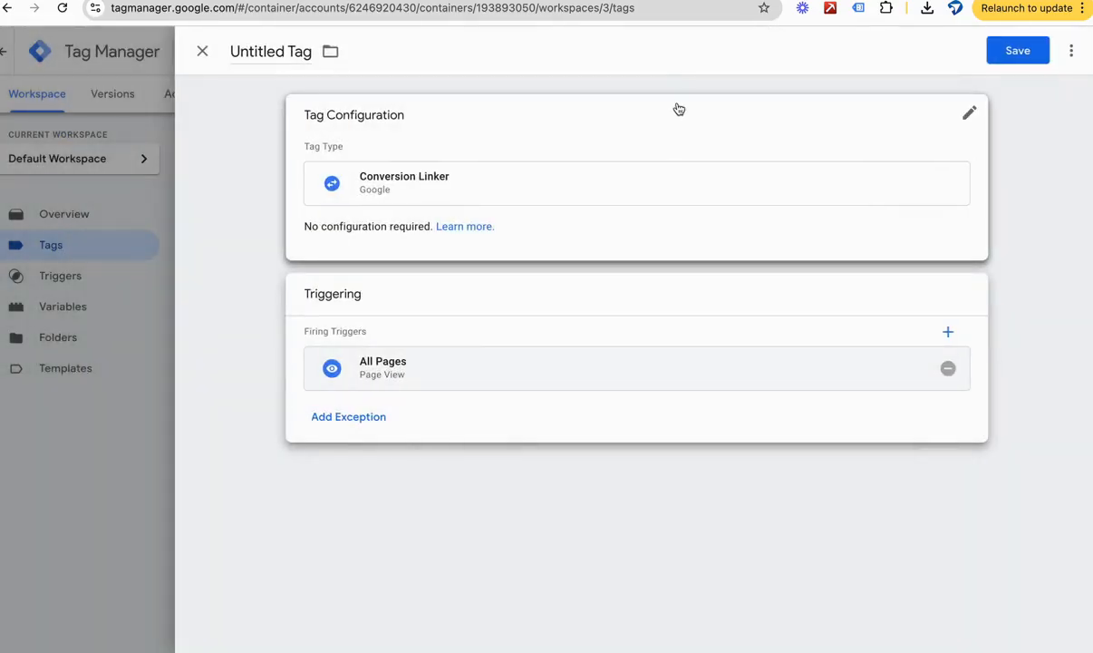
click(1015, 51)
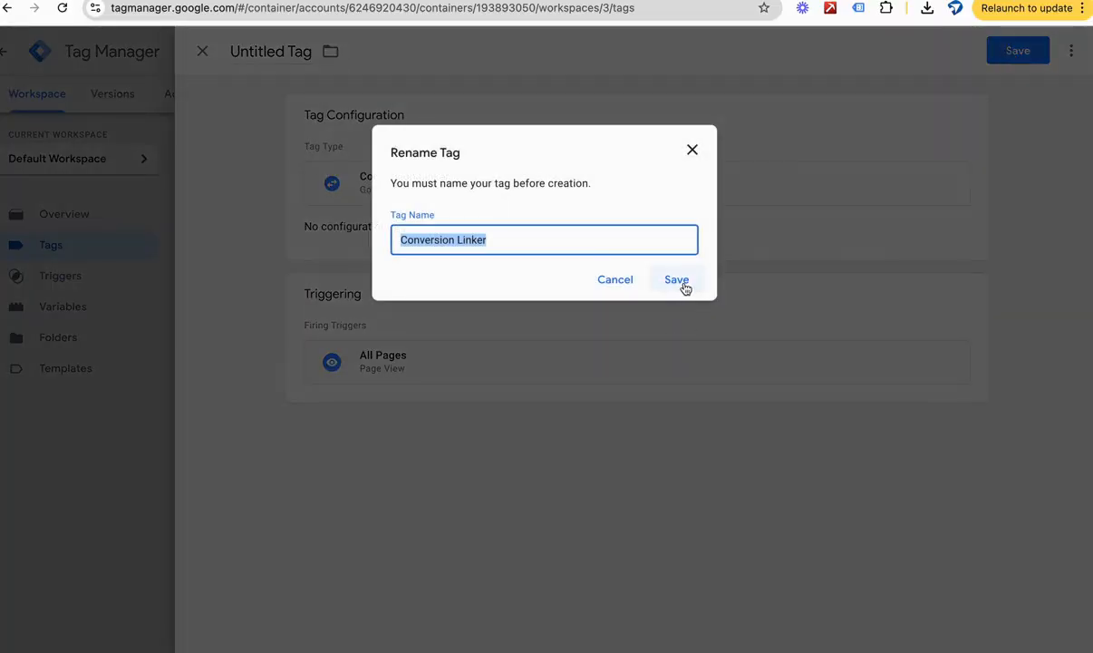
click(676, 278)
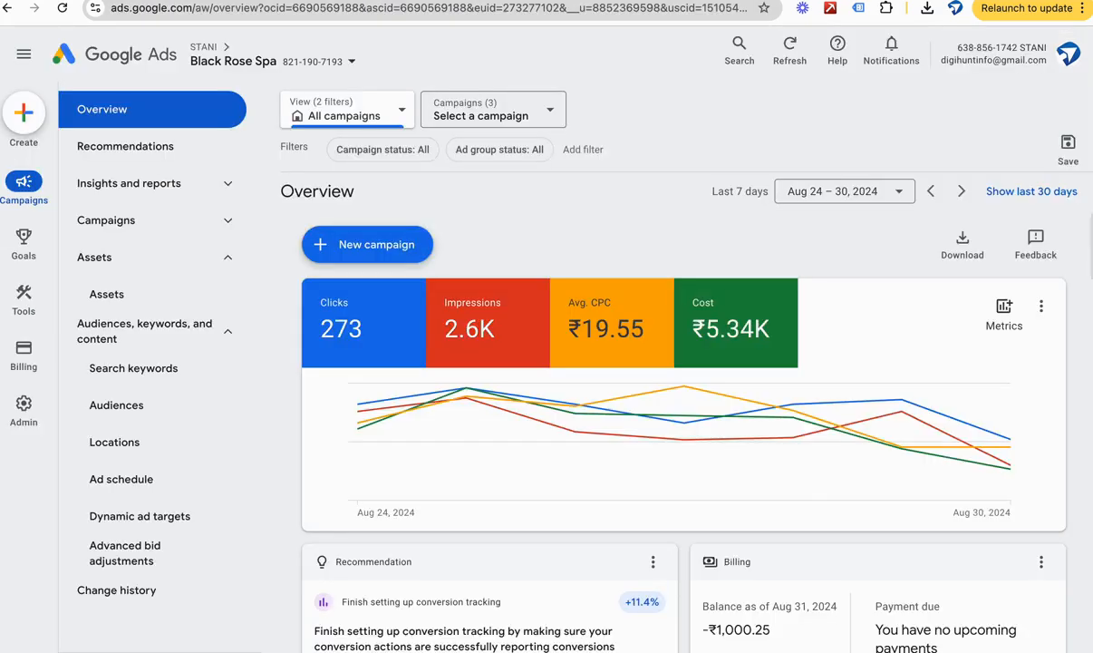
Step: Switch to Google Ads and open the summary of conversion goals for Black Rose Spa
mouse_move(3, 409)
mouse_move(43, 308)
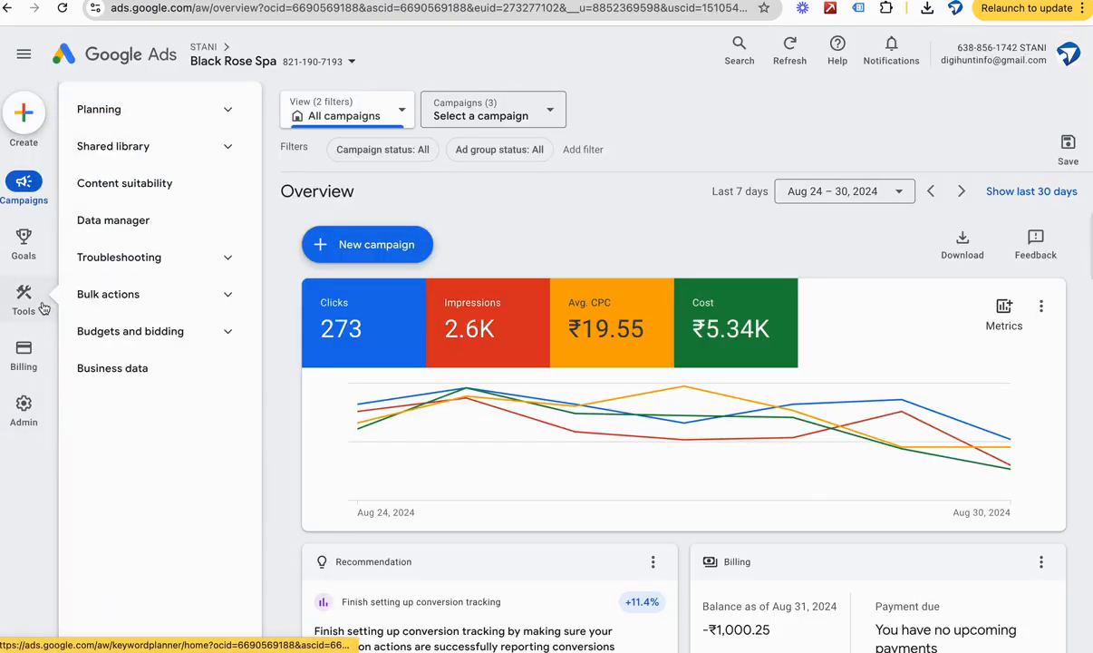
mouse_move(27, 243)
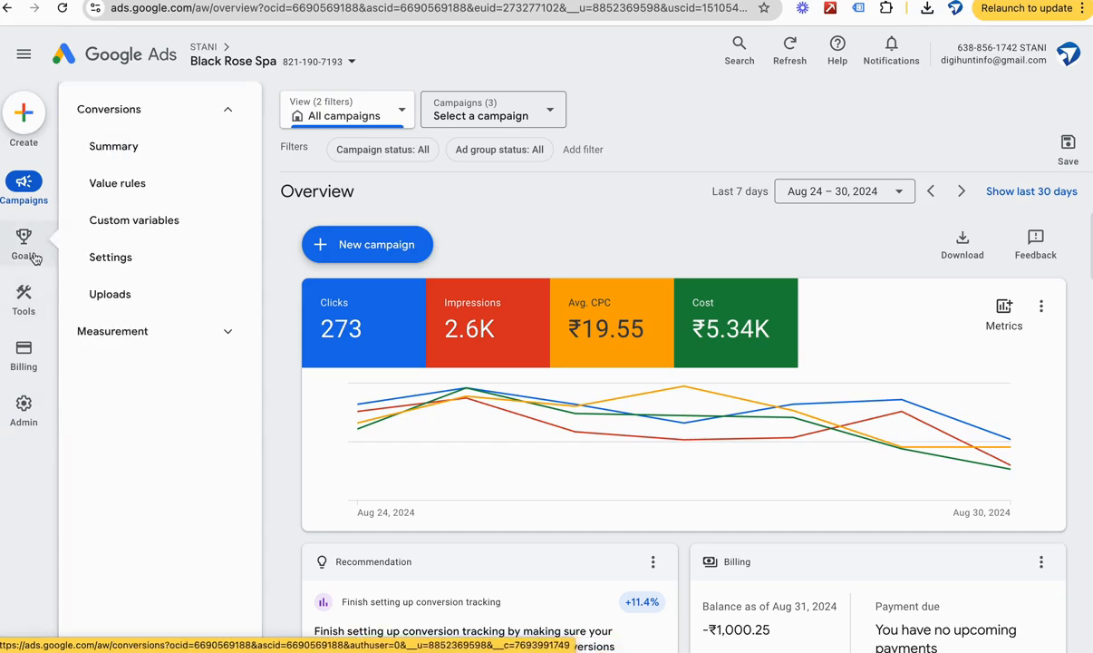
click(123, 148)
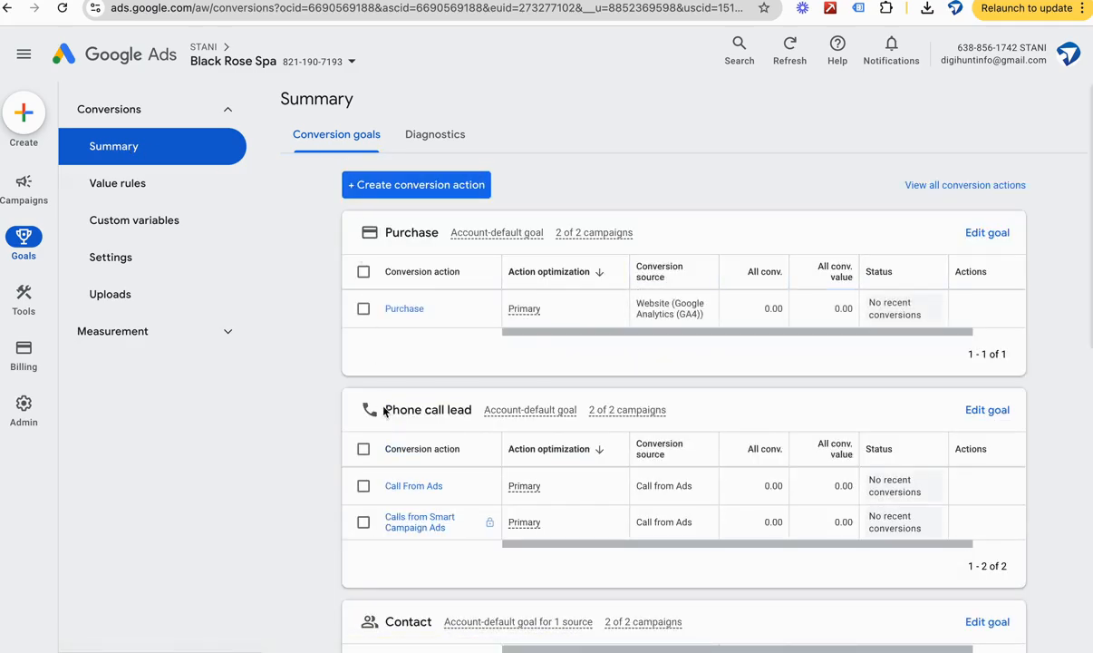
Step: Review the conversion actions, sources and statuses under the Purchase, Phone call lead, Contact and Get directions goals
scroll(384, 410, down, 7)
scroll(384, 411, up, 7)
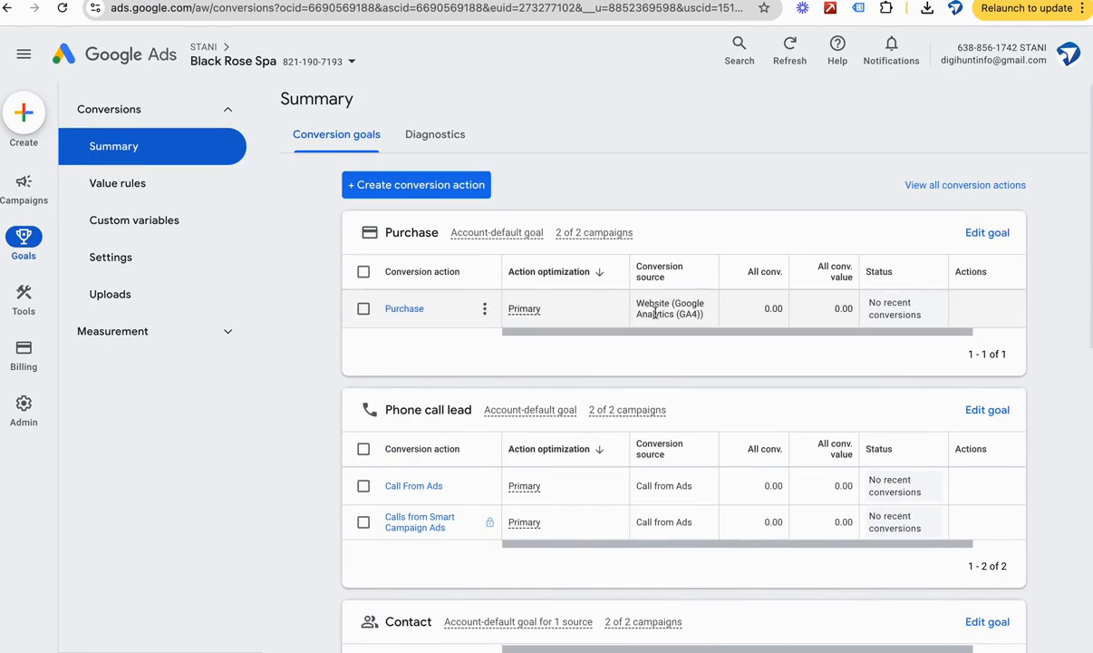
scroll(671, 312, down, 1)
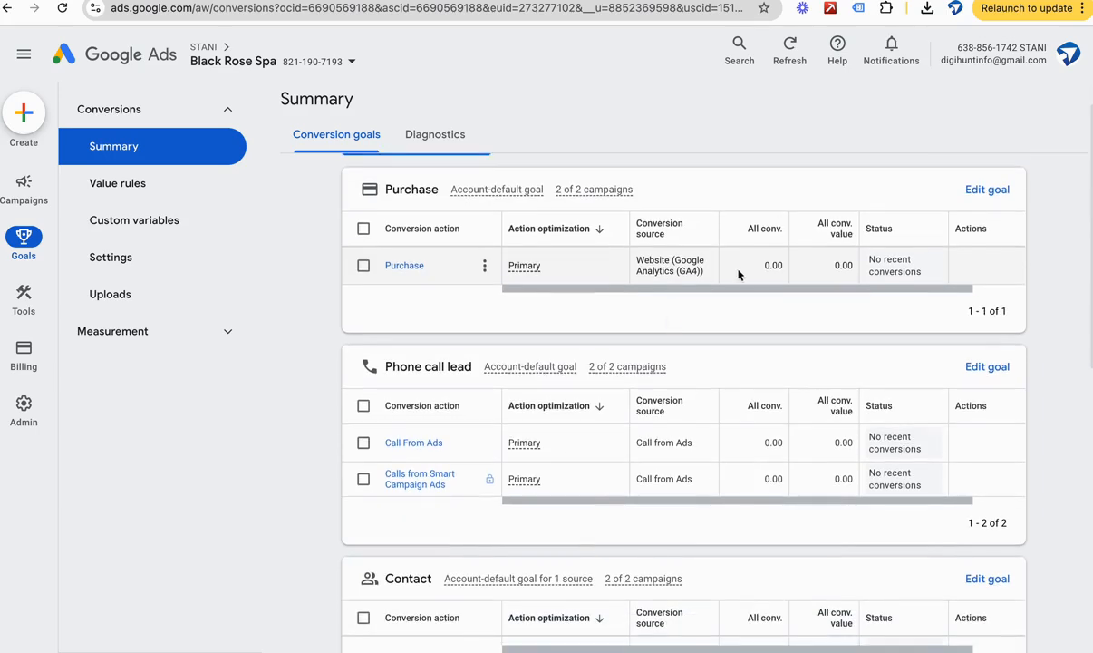
scroll(734, 277, right, 1)
scroll(743, 272, up, 1)
scroll(742, 272, right, 1)
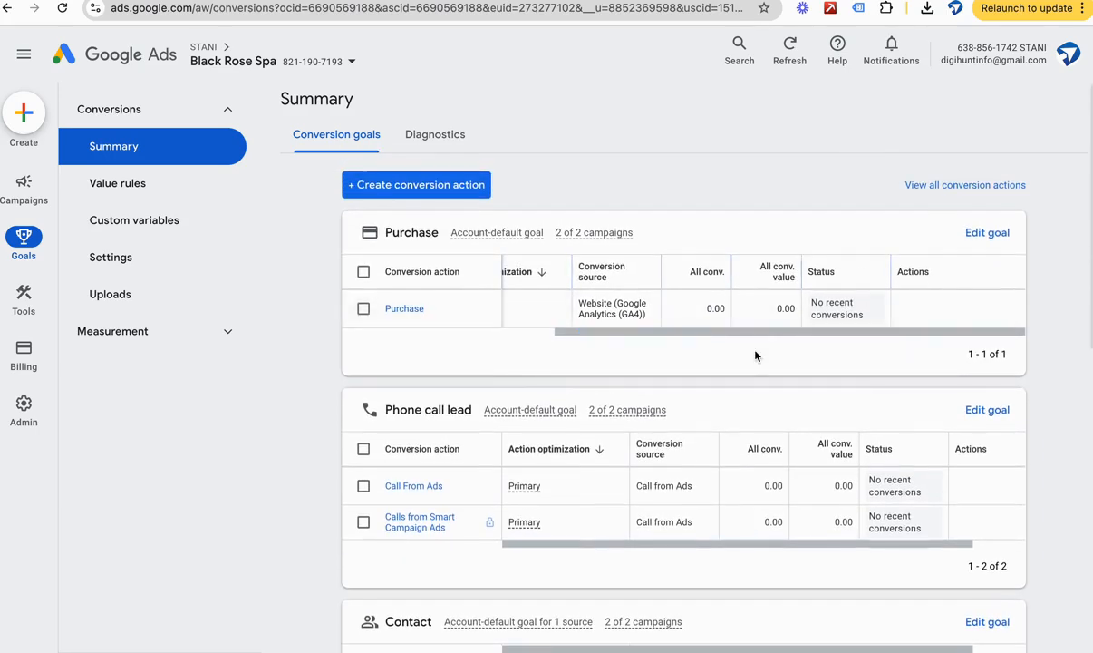
scroll(754, 354, down, 4)
scroll(756, 356, right, 1)
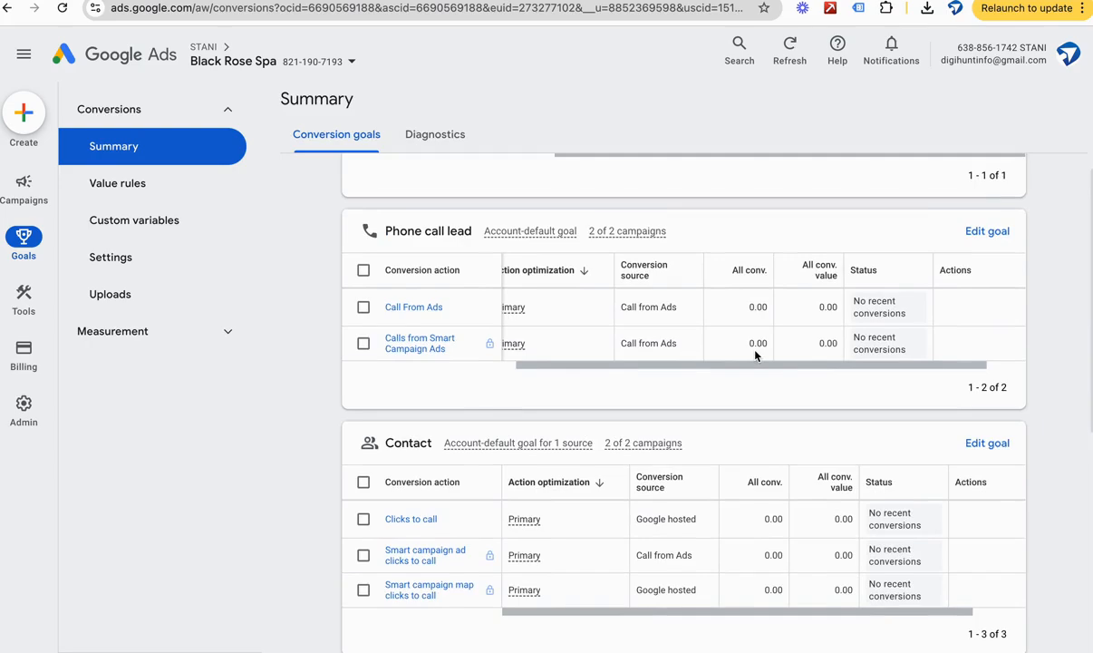
scroll(756, 355, down, 1)
scroll(755, 355, down, 2)
scroll(751, 395, right, 1)
scroll(751, 398, down, 3)
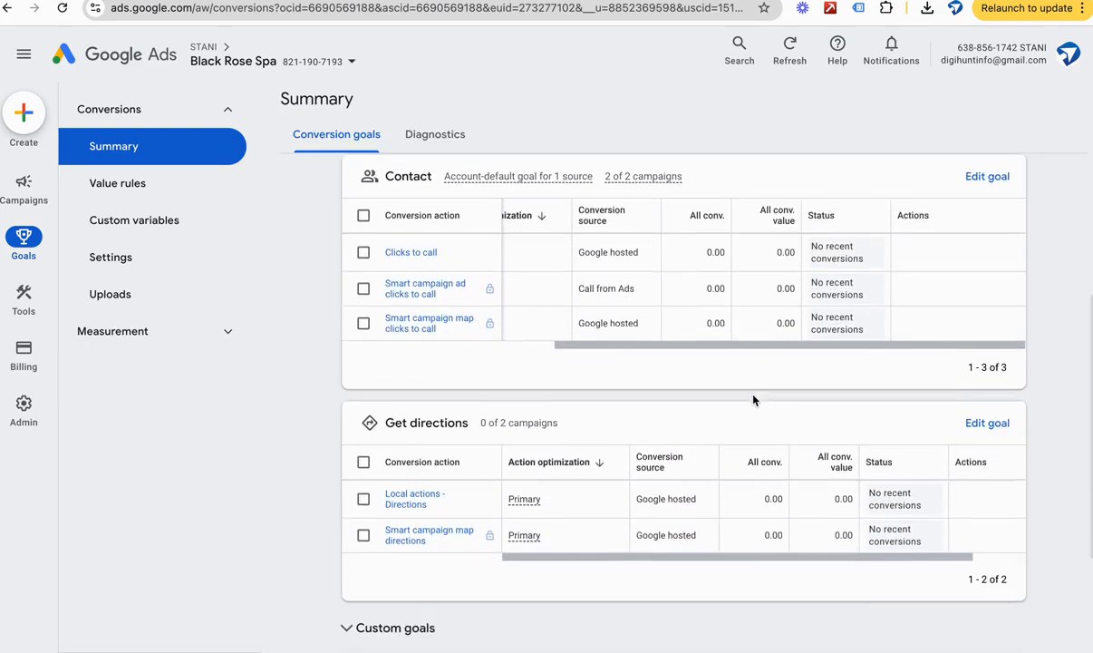
scroll(771, 513, right, 1)
scroll(772, 513, down, 1)
scroll(772, 513, down, 3)
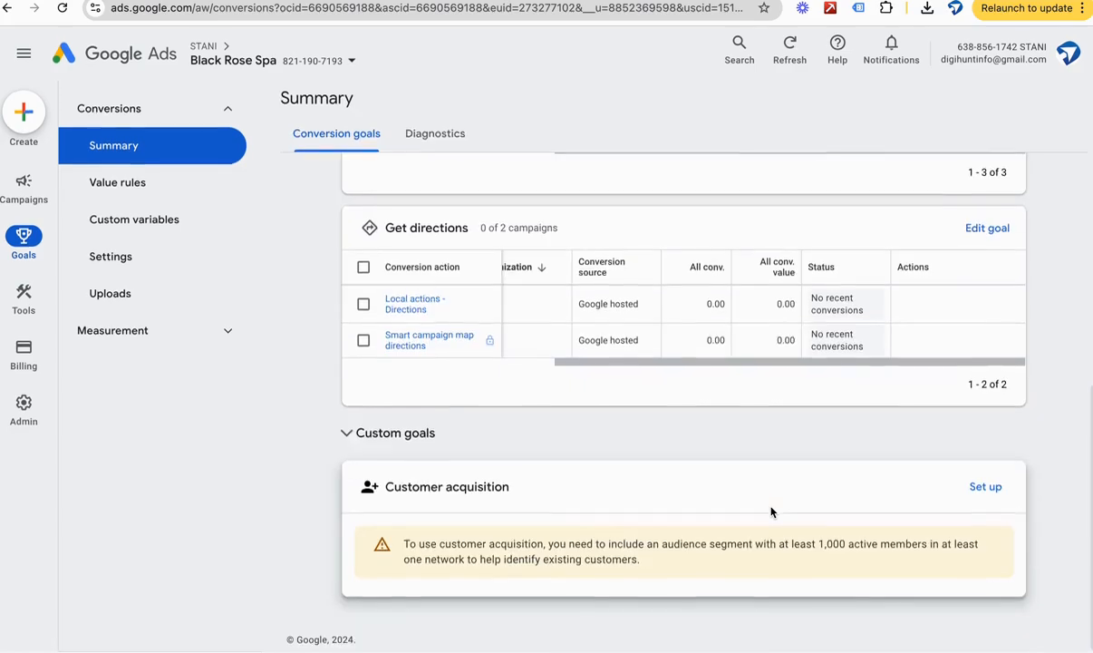
scroll(772, 513, up, 10)
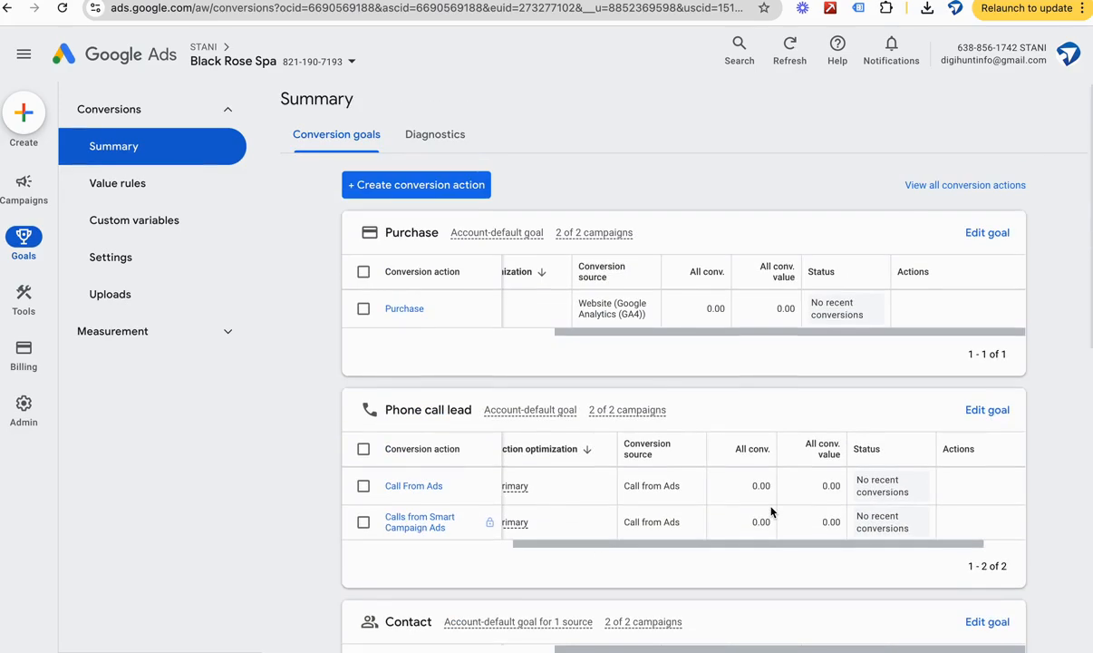
scroll(772, 513, left, 1)
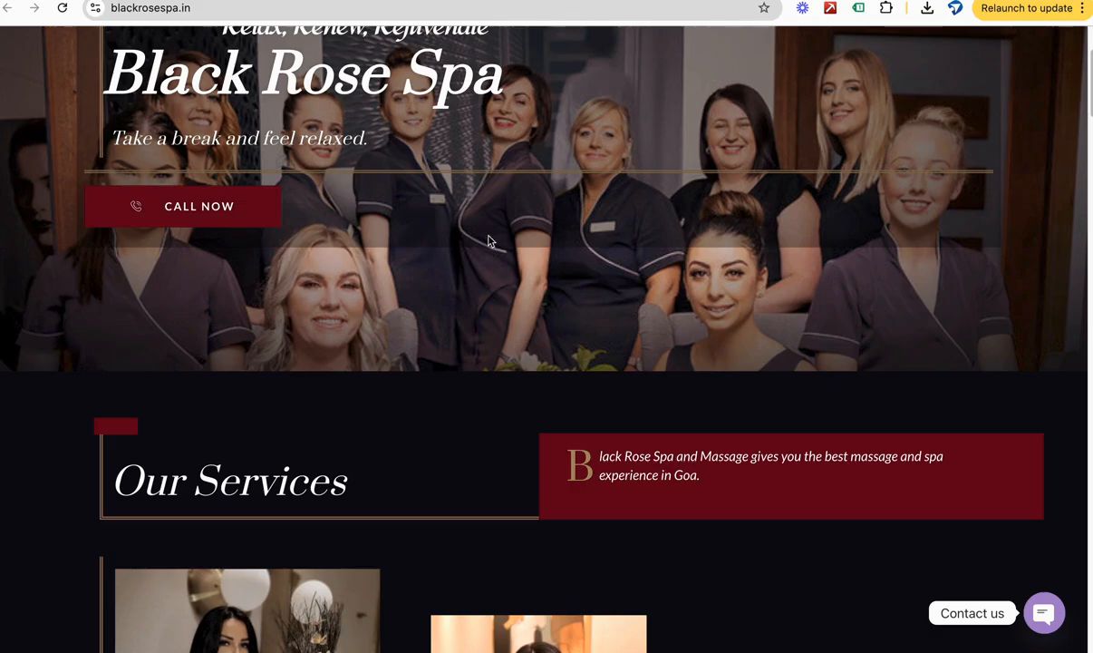
Step: Switch to the Black Rose Spa website and examine the phone and WhatsApp options in its contact widget
scroll(489, 236, up, 2)
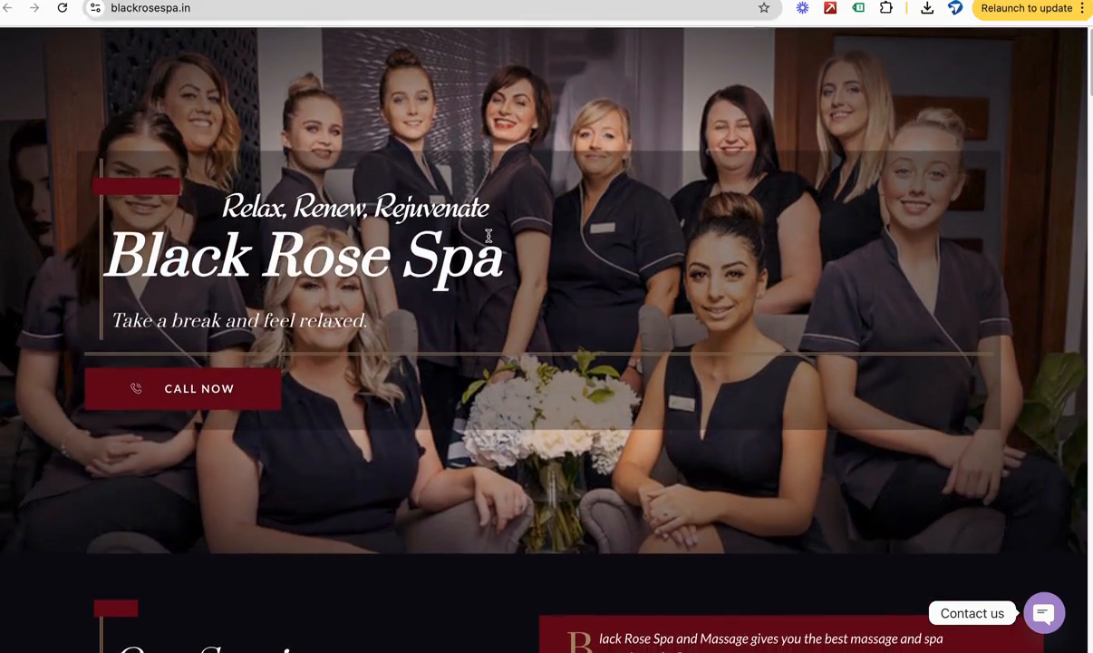
scroll(489, 236, down, 3)
scroll(489, 235, down, 10)
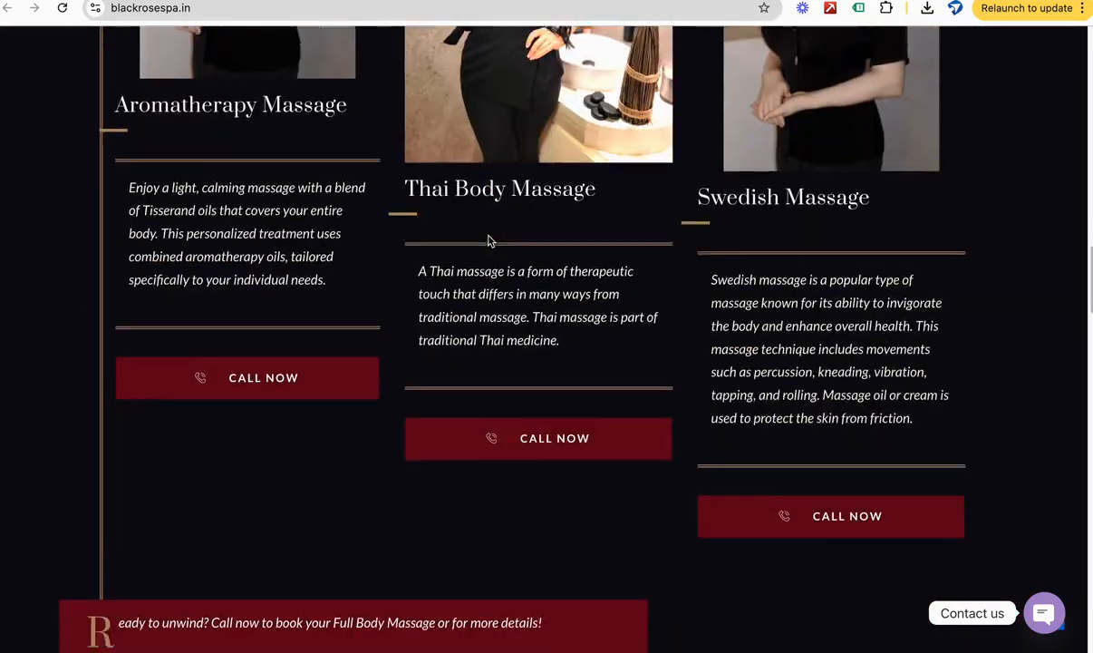
scroll(491, 240, up, 15)
scroll(489, 240, down, 1)
click(1045, 615)
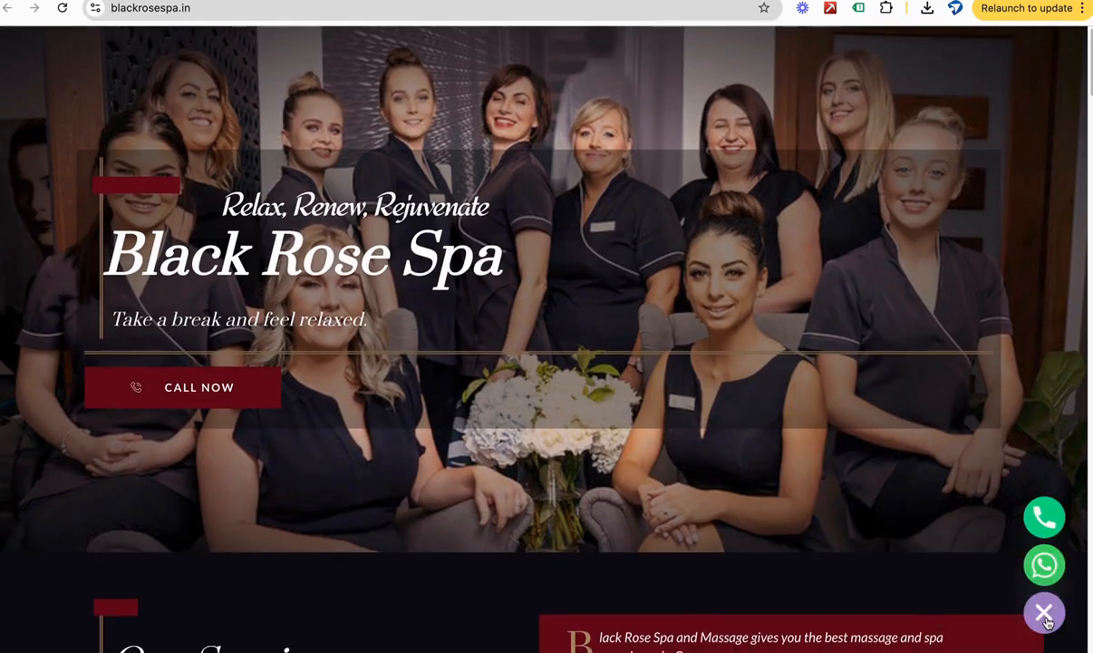
click(1046, 616)
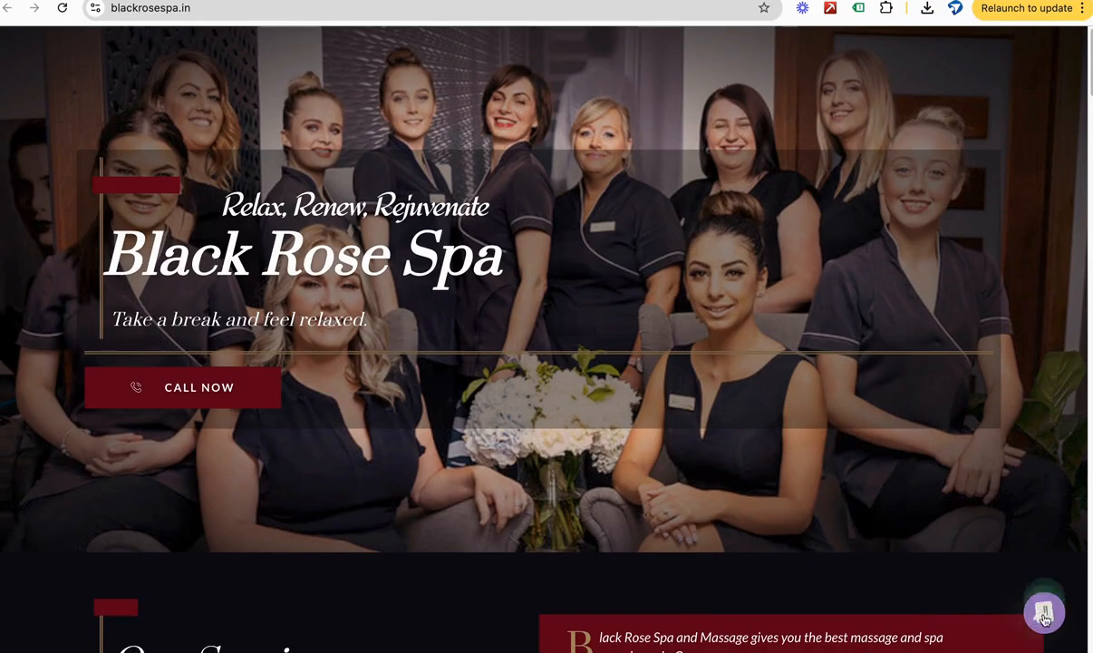
click(1045, 615)
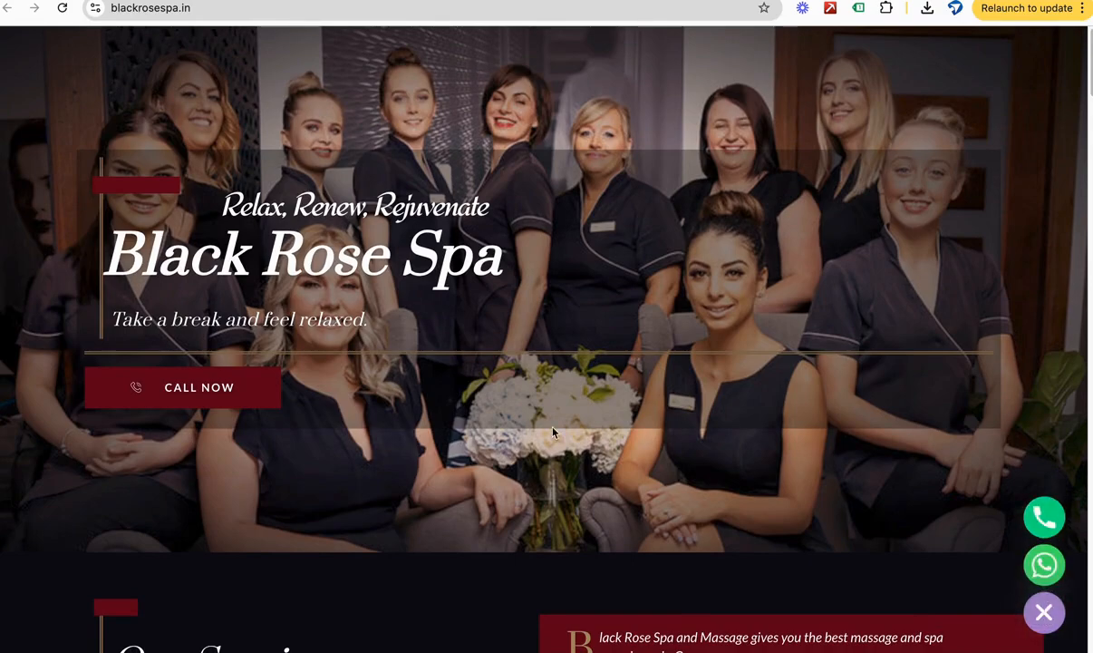
click(1045, 615)
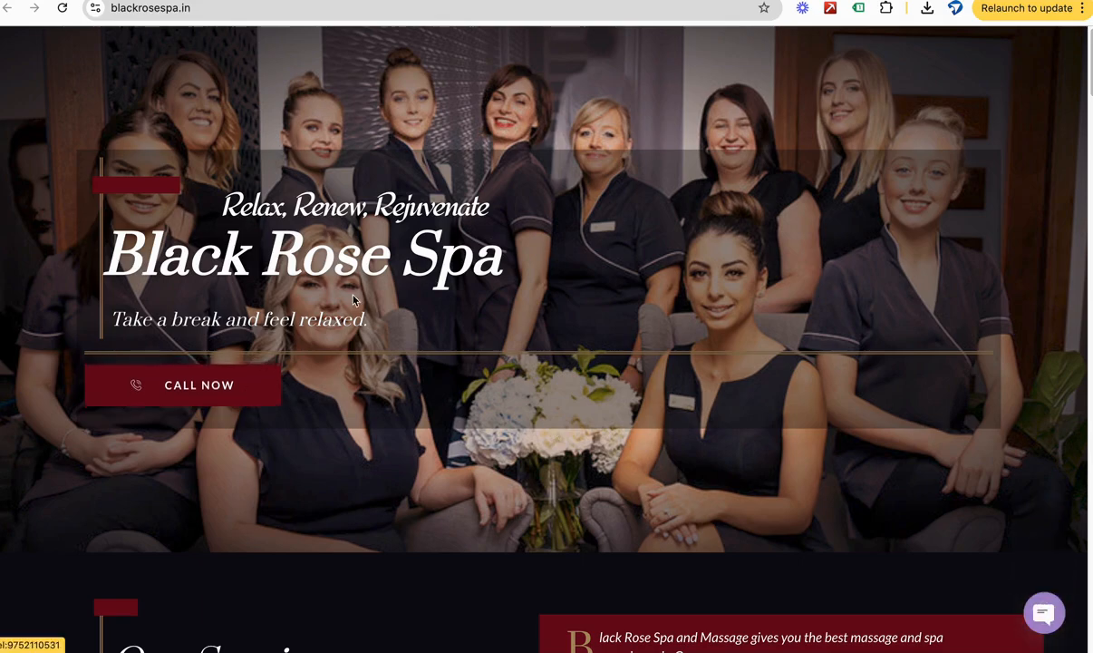
Step: Test the homepage's Call Now link without opening FaceTime, and check the contact section near the page's end
click(217, 396)
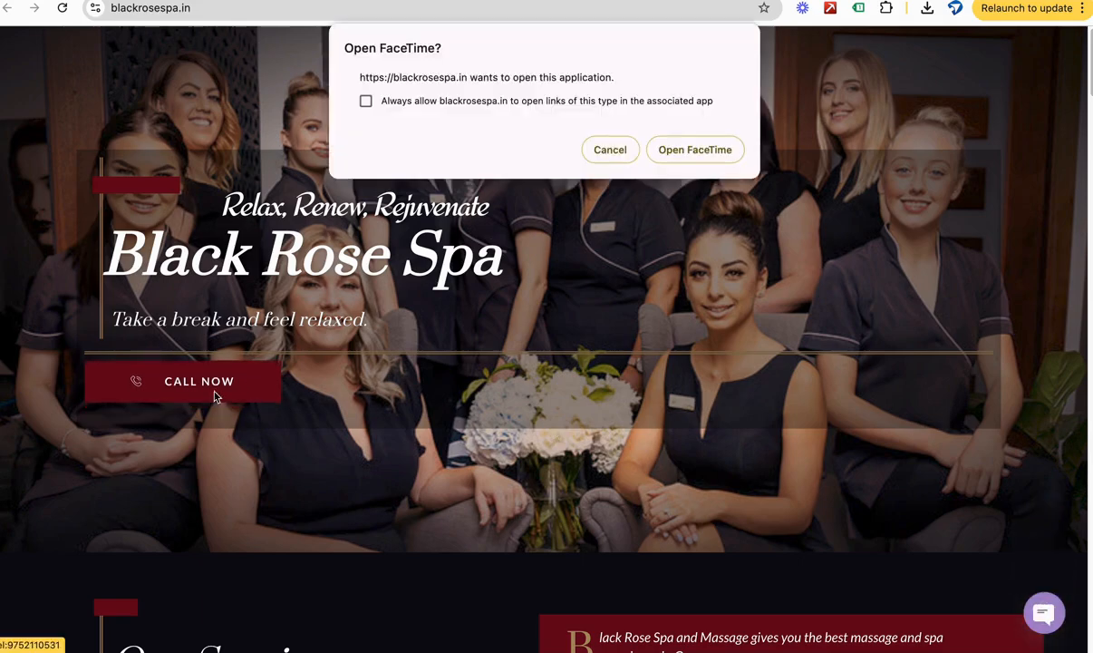
click(610, 149)
scroll(544, 363, down, 15)
scroll(535, 385, down, 10)
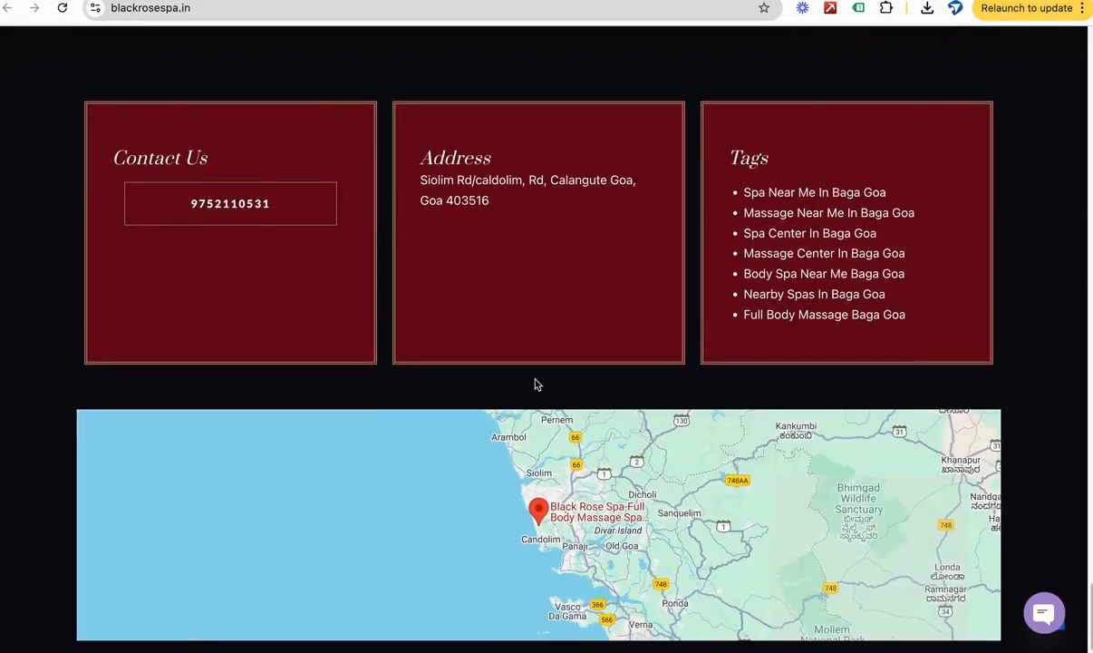
scroll(535, 384, up, 20)
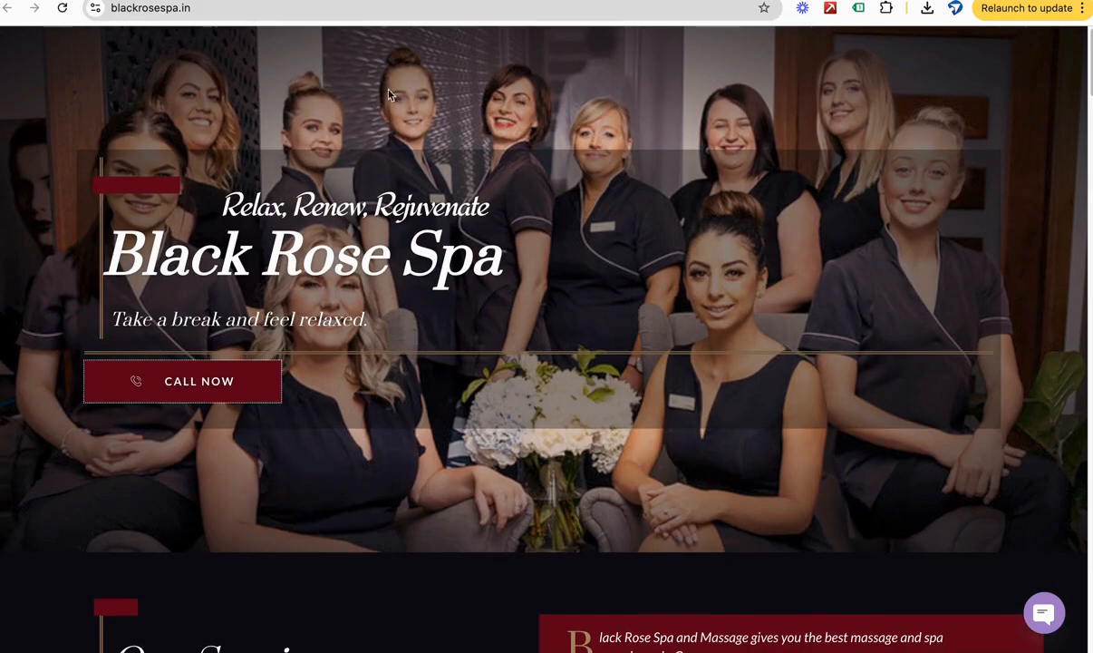
Step: Return to Google Ads and start a new conversion action that tracks actions on the website
click(428, 0)
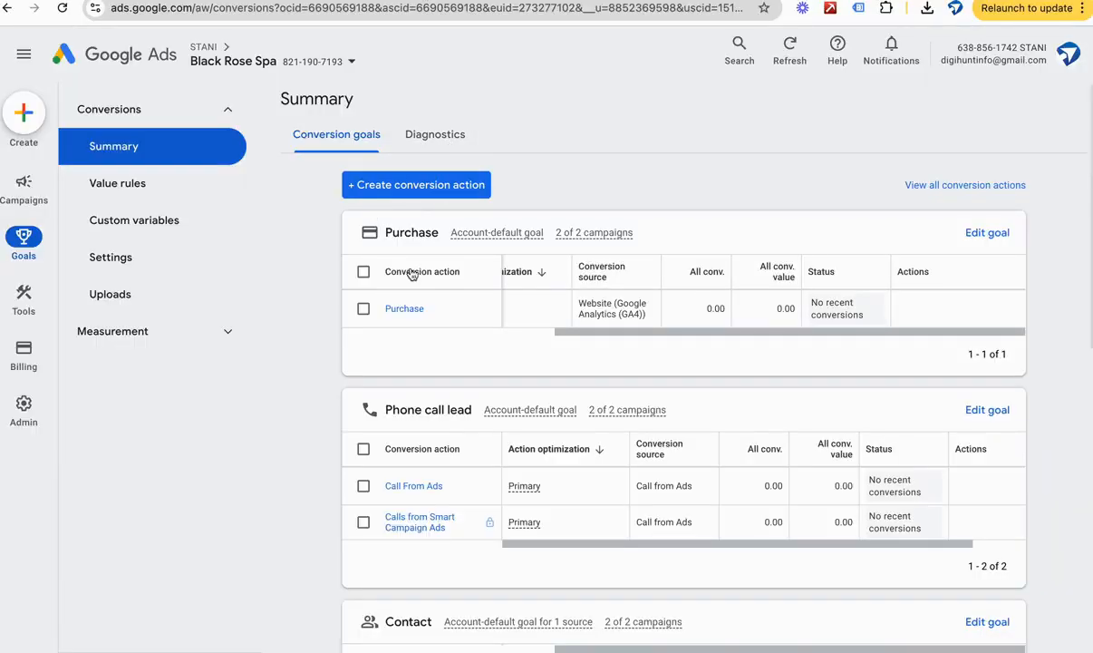
click(385, 193)
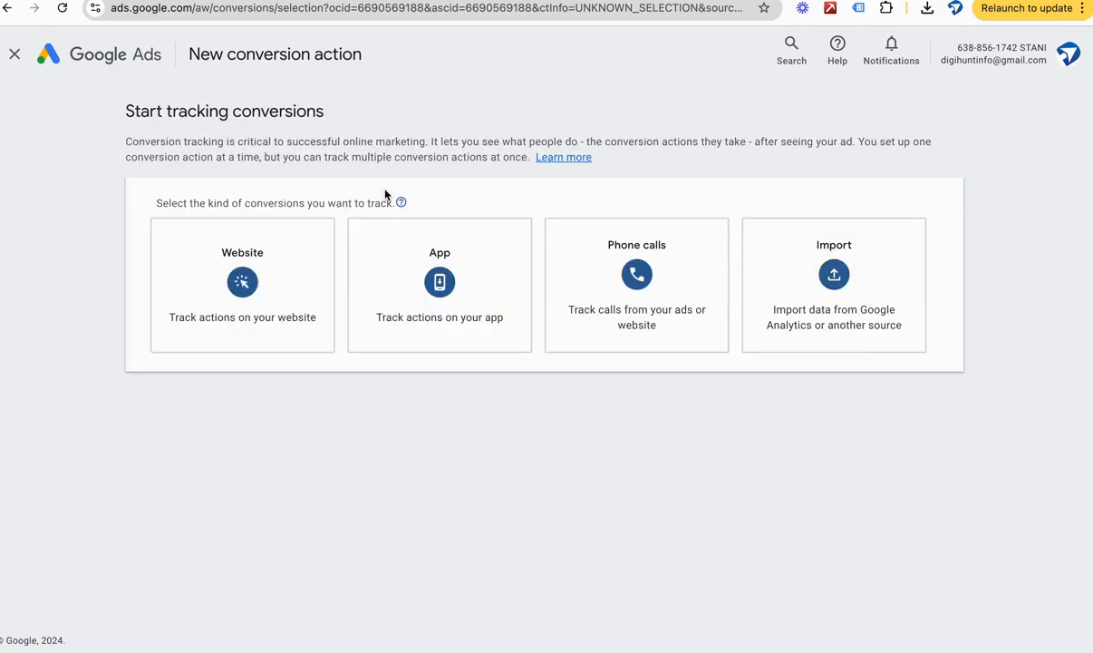
click(258, 281)
click(260, 280)
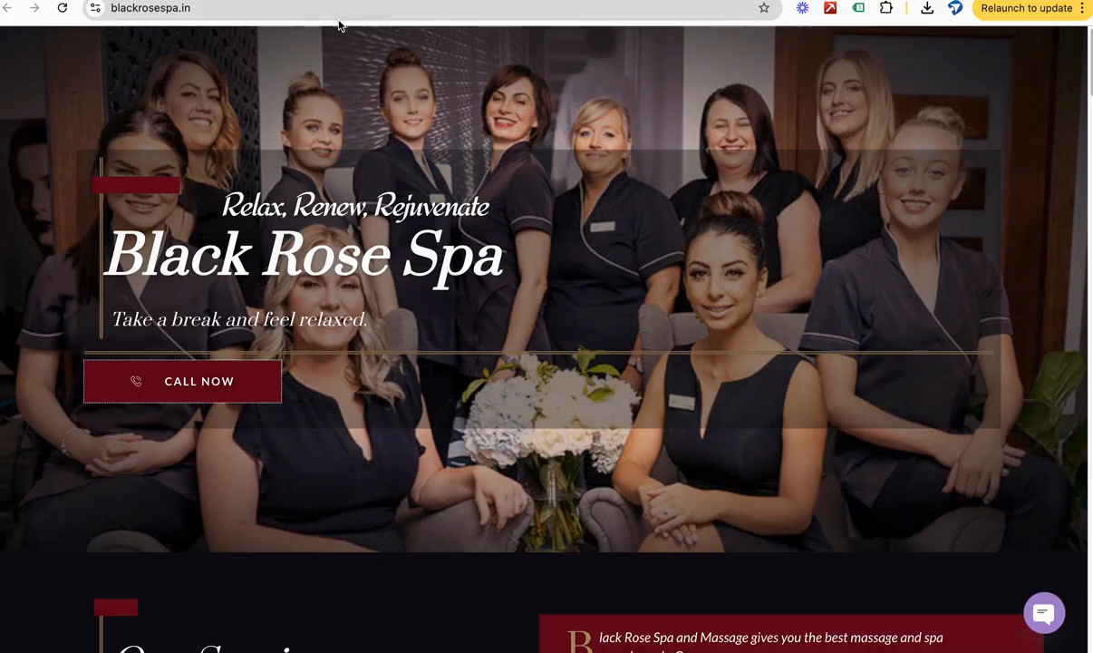
click(328, 18)
key(super+c)
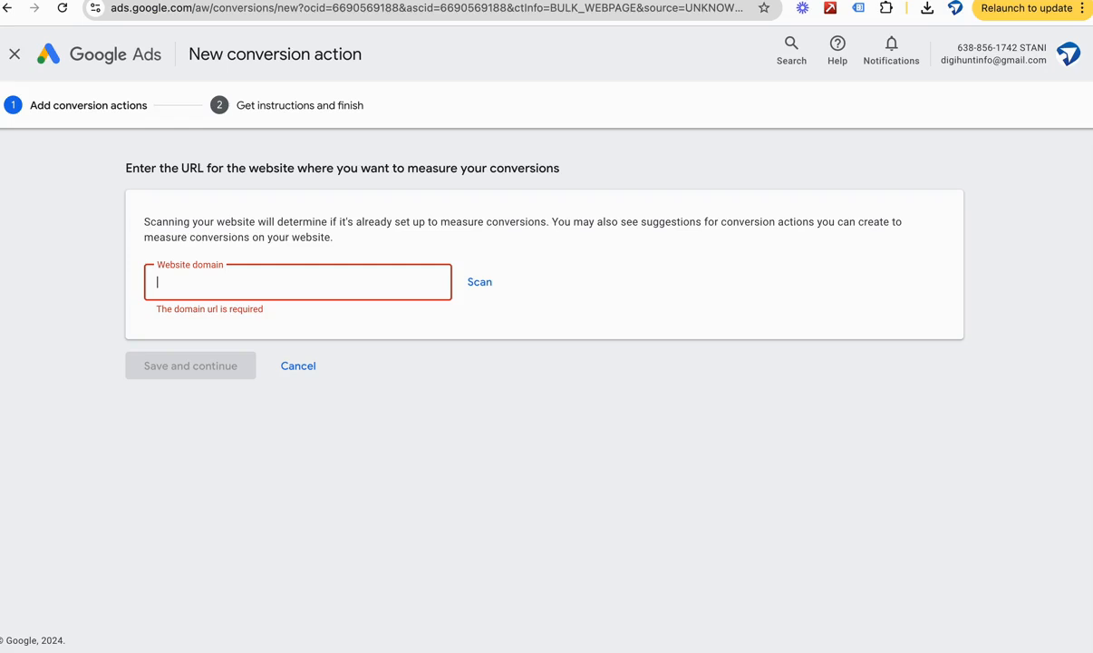
key(super+v)
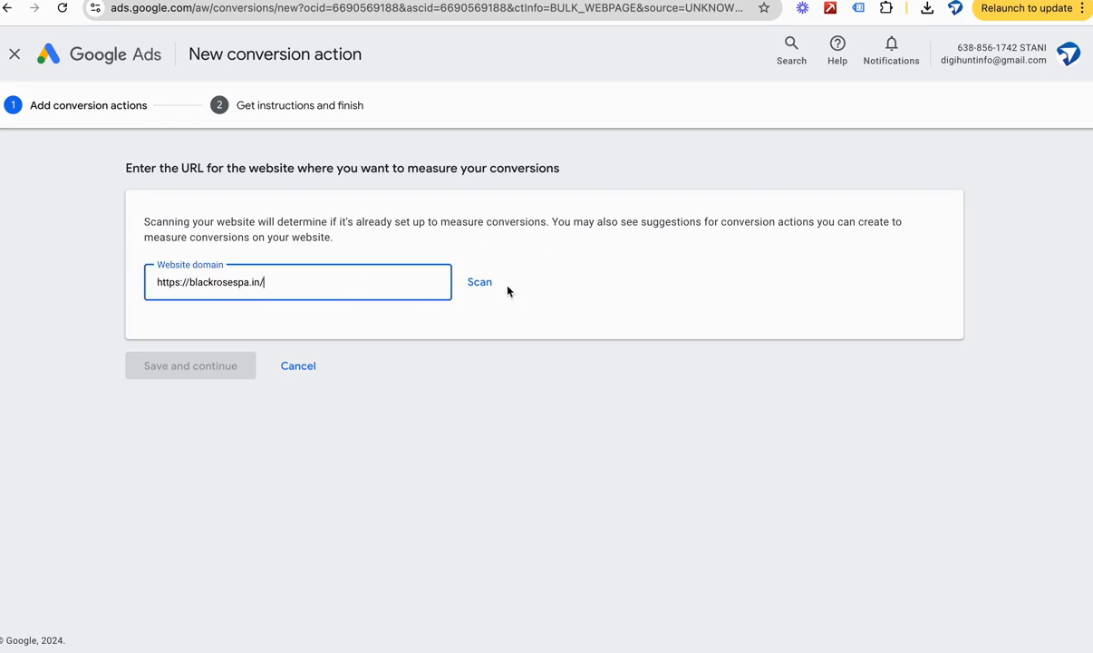
Step: Scan the entered website domain for existing conversion measurement and start adding a conversion action manually
click(478, 281)
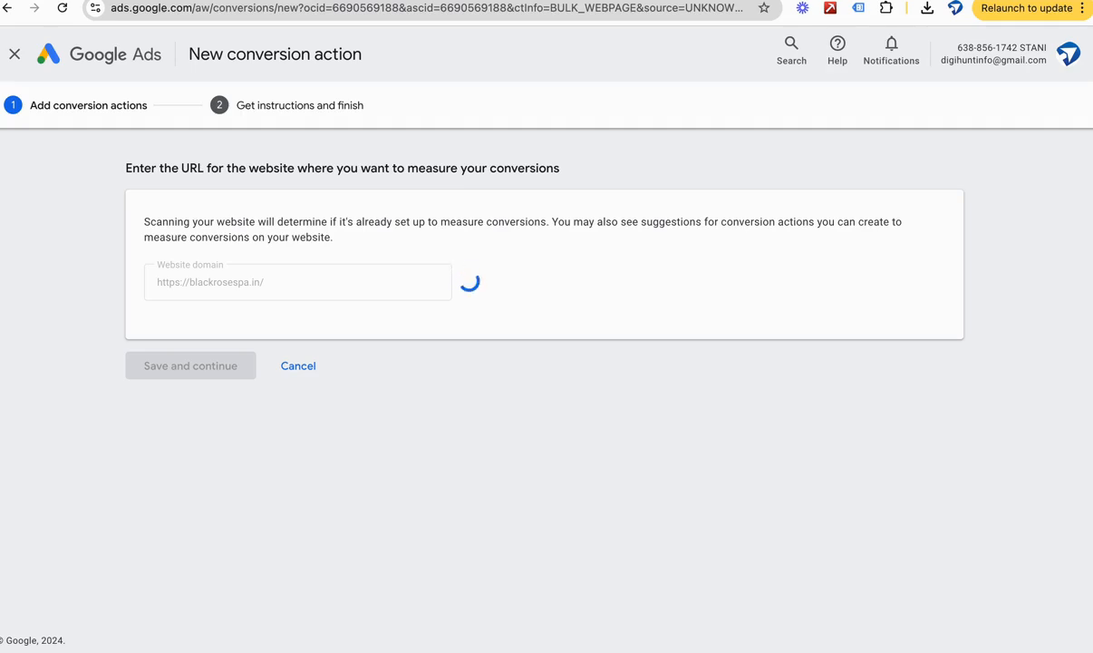
scroll(356, 345, down, 3)
scroll(356, 345, up, 2)
scroll(356, 342, down, 3)
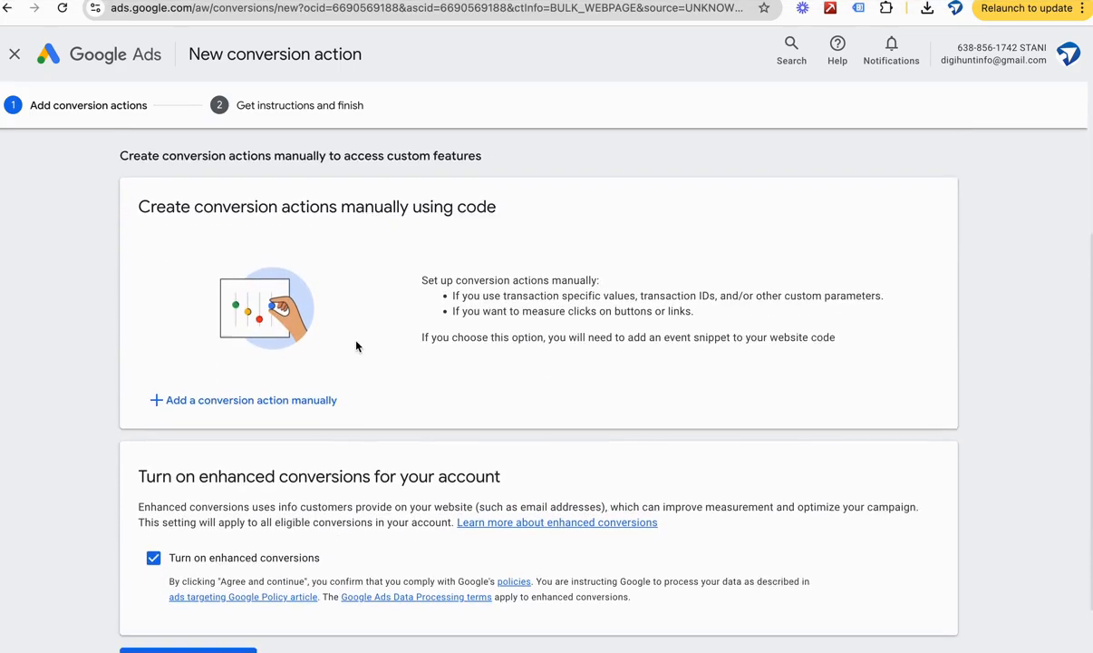
click(266, 359)
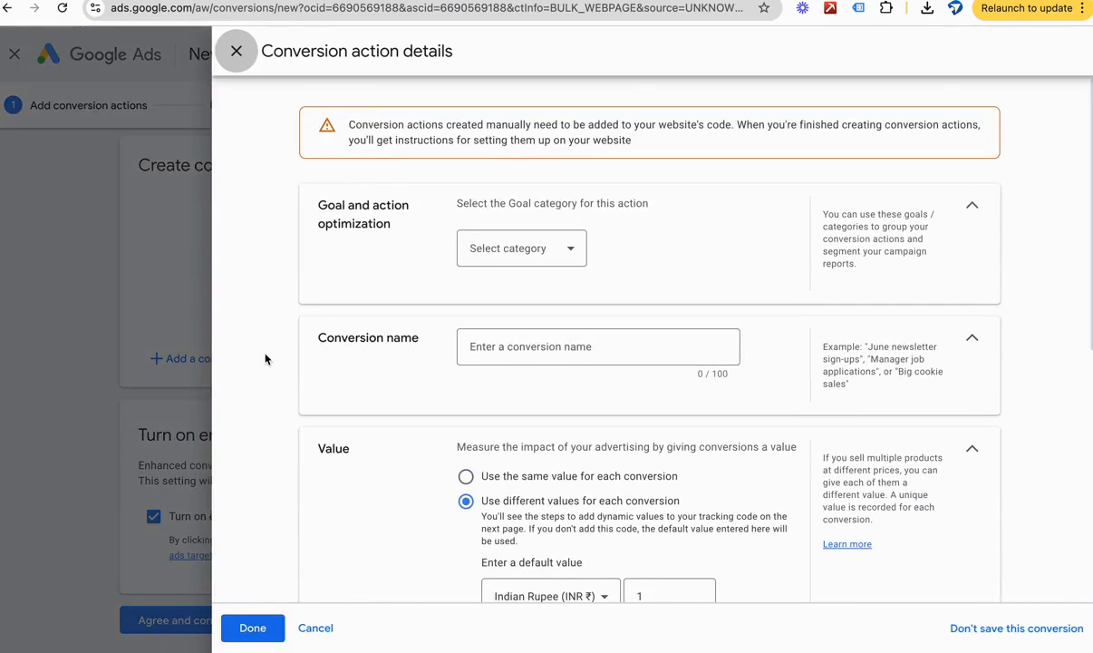
Step: Look through the goal categories and set the conversion action's category to Outbound click
click(553, 250)
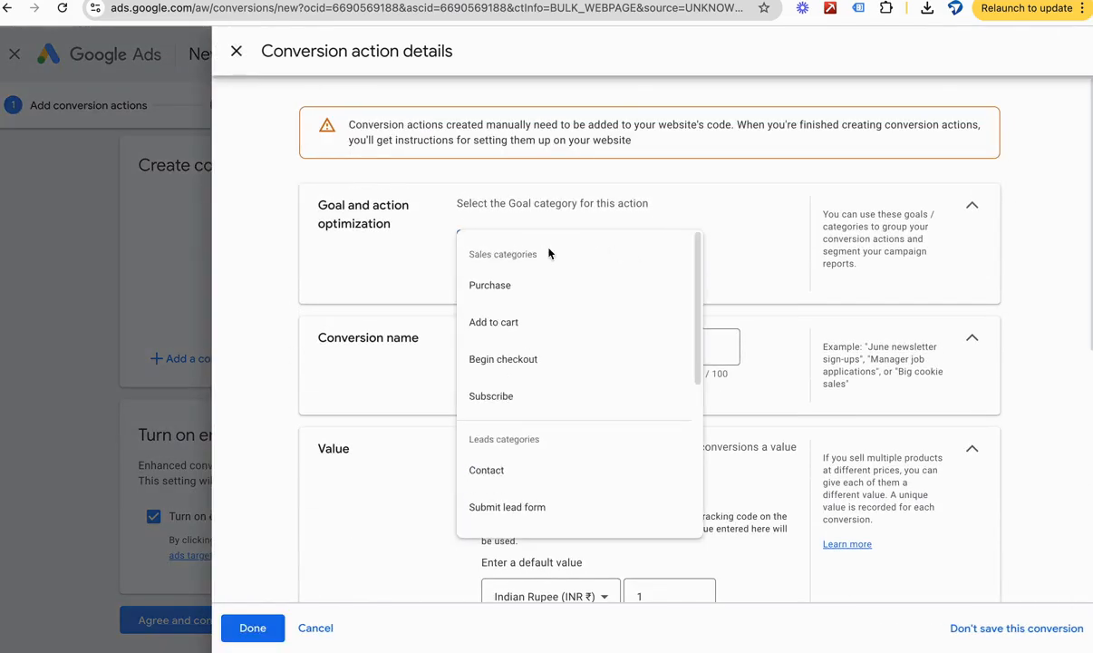
scroll(535, 236, down, 1)
scroll(640, 303, down, 1)
scroll(640, 303, up, 1)
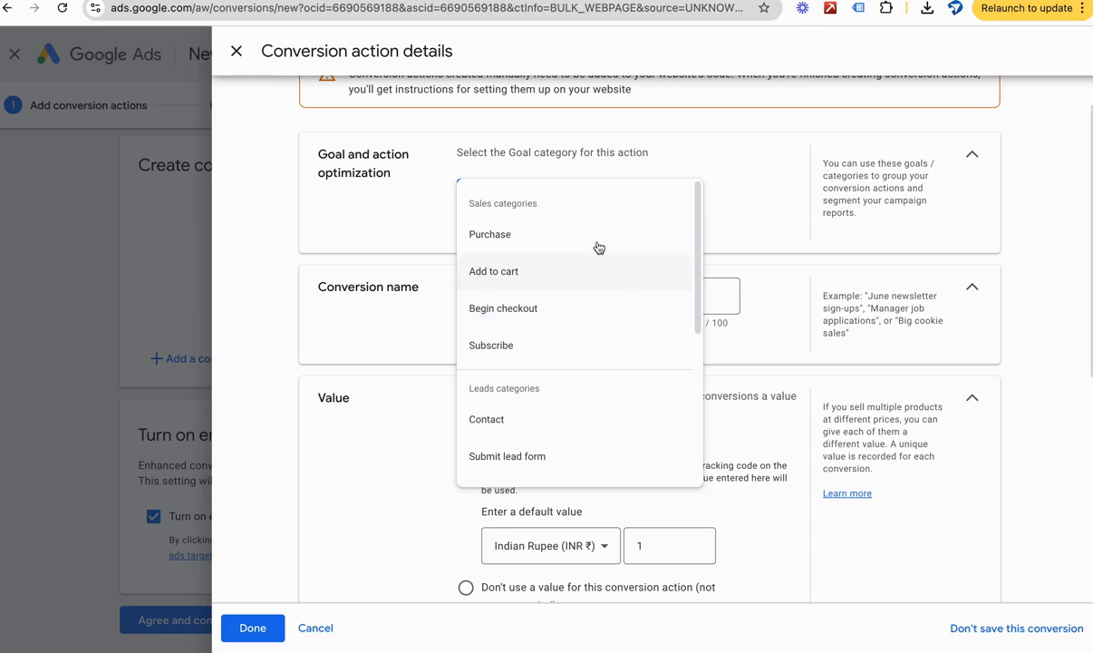
scroll(562, 335, down, 1)
scroll(573, 348, down, 5)
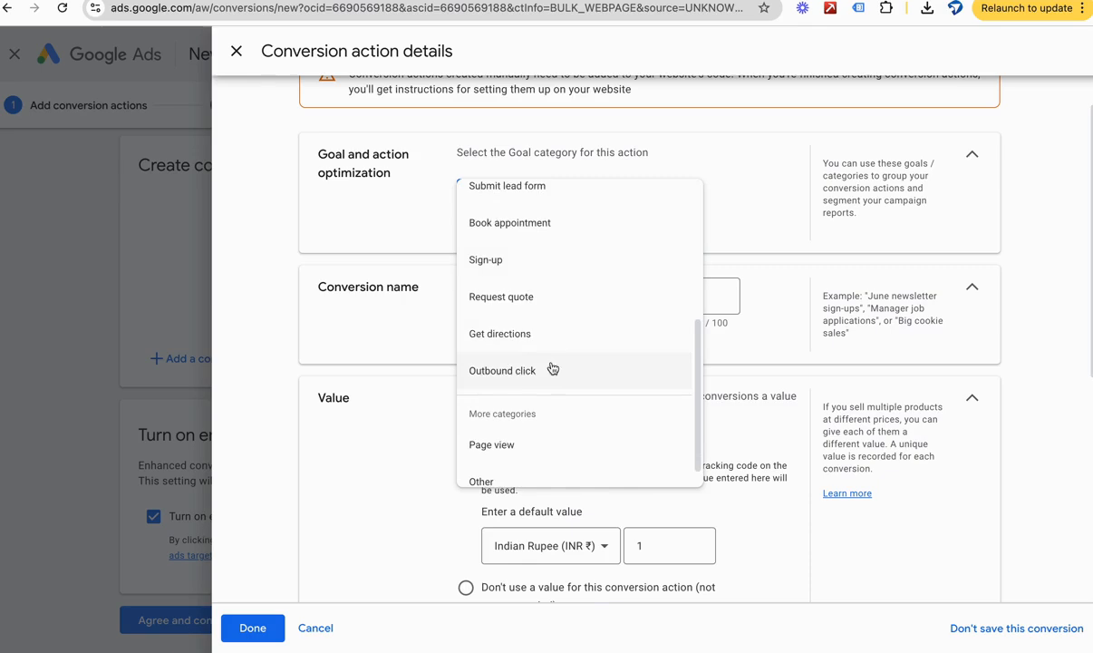
click(555, 370)
click(539, 182)
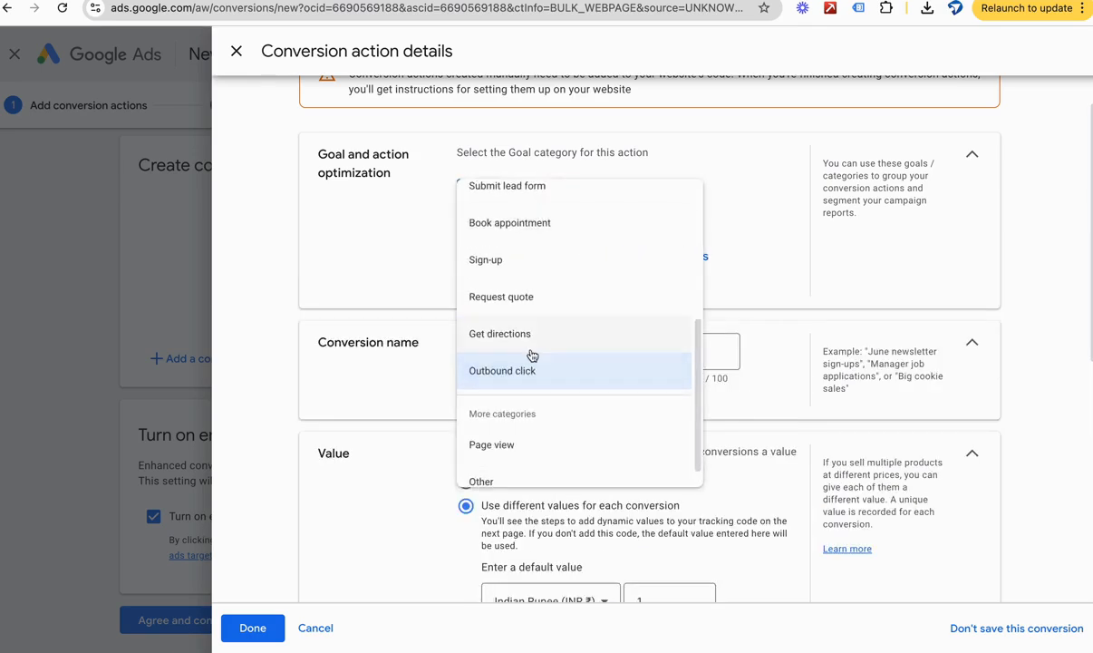
scroll(532, 352, down, 1)
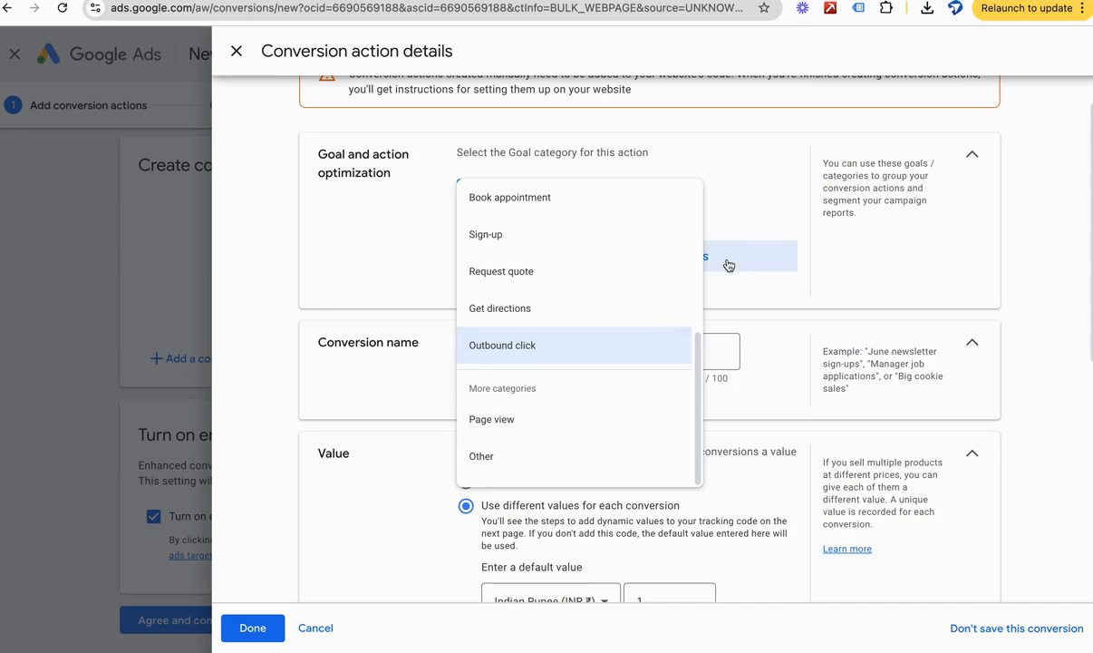
click(705, 199)
scroll(587, 260, up, 1)
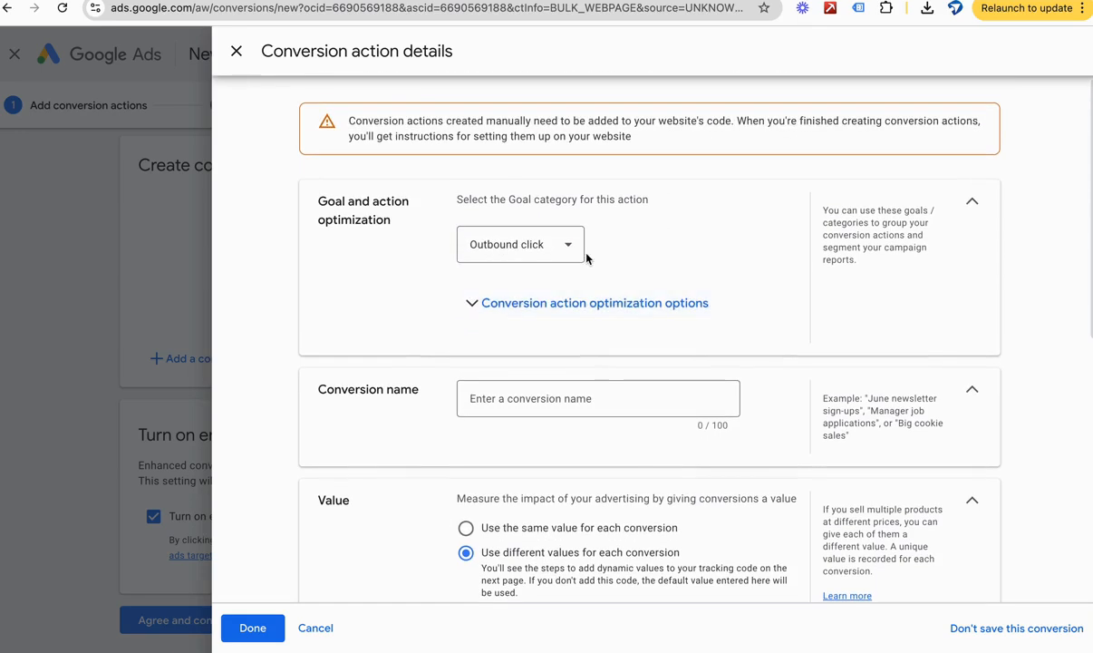
Step: Compare the sales and leads goal categories and set the conversion action's category to Contact
click(540, 240)
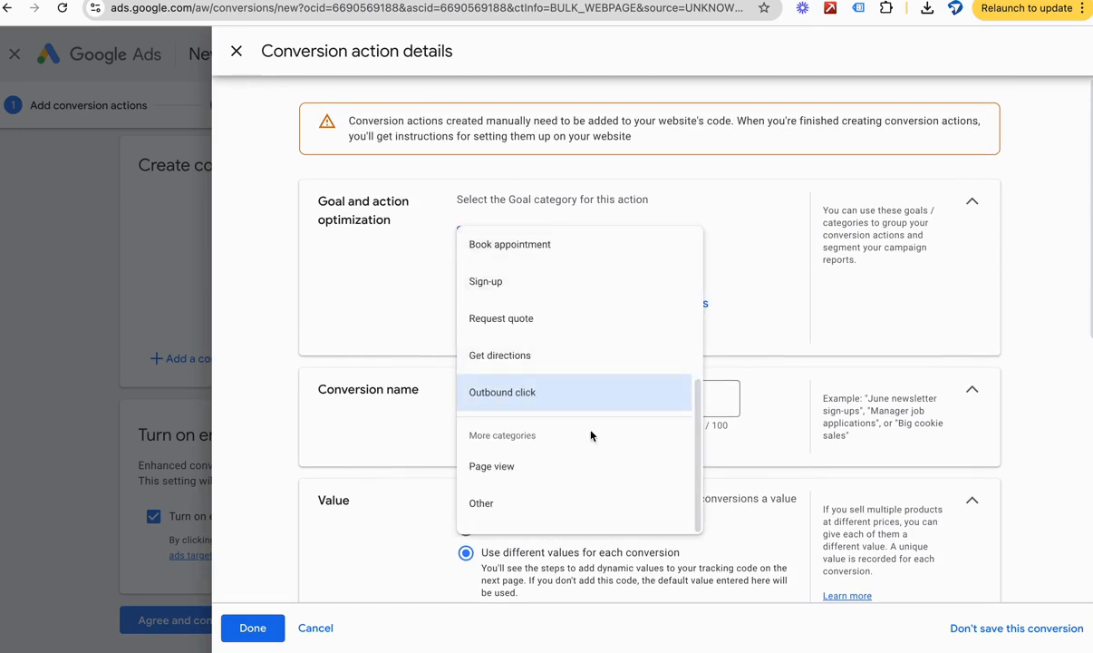
scroll(520, 464, up, 1)
scroll(520, 423, up, 5)
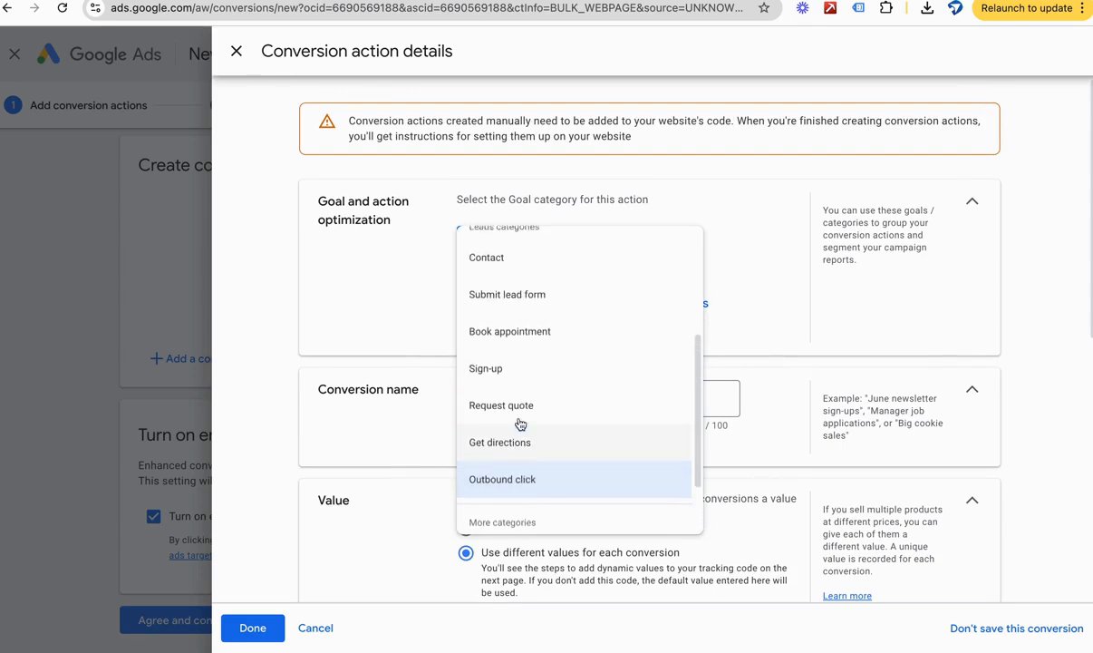
scroll(520, 423, up, 1)
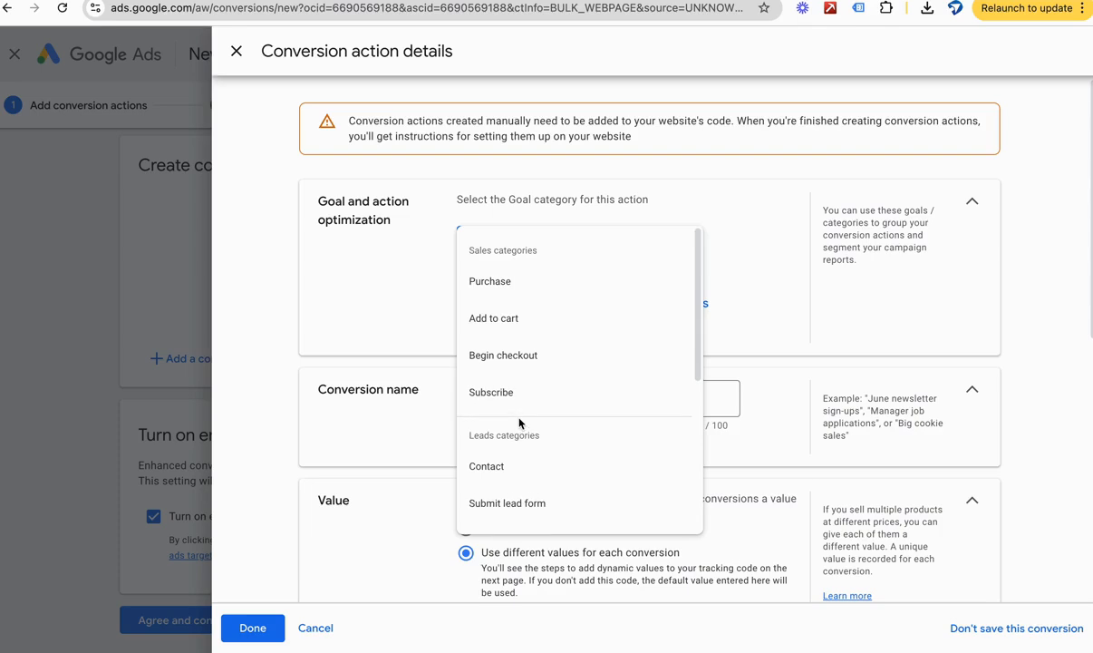
scroll(519, 471, down, 8)
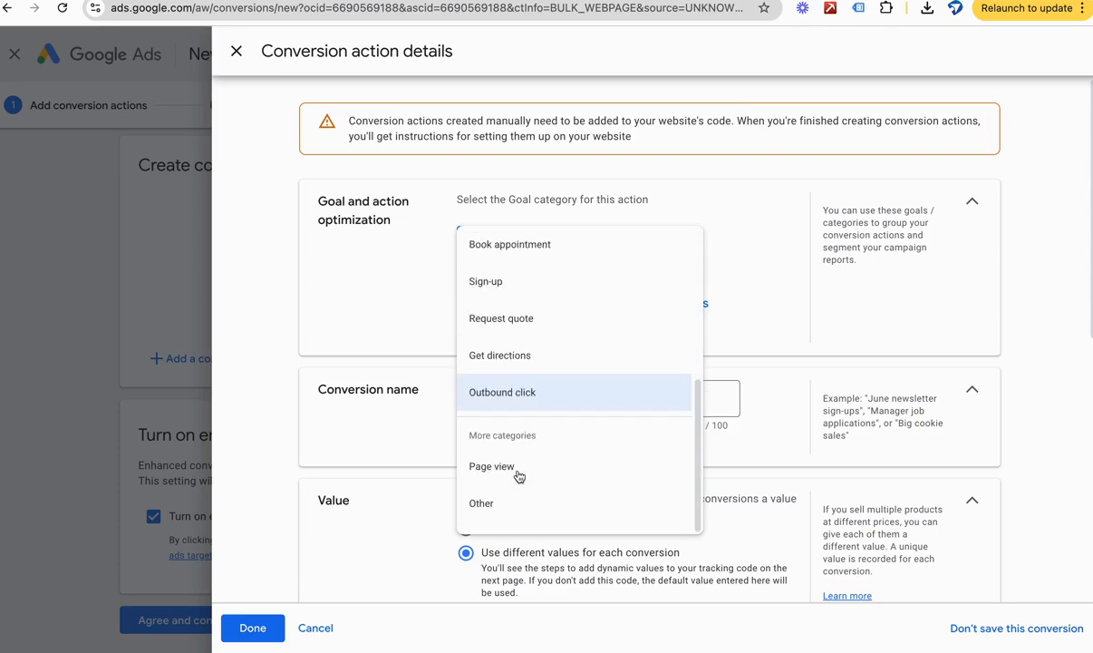
scroll(518, 476, up, 8)
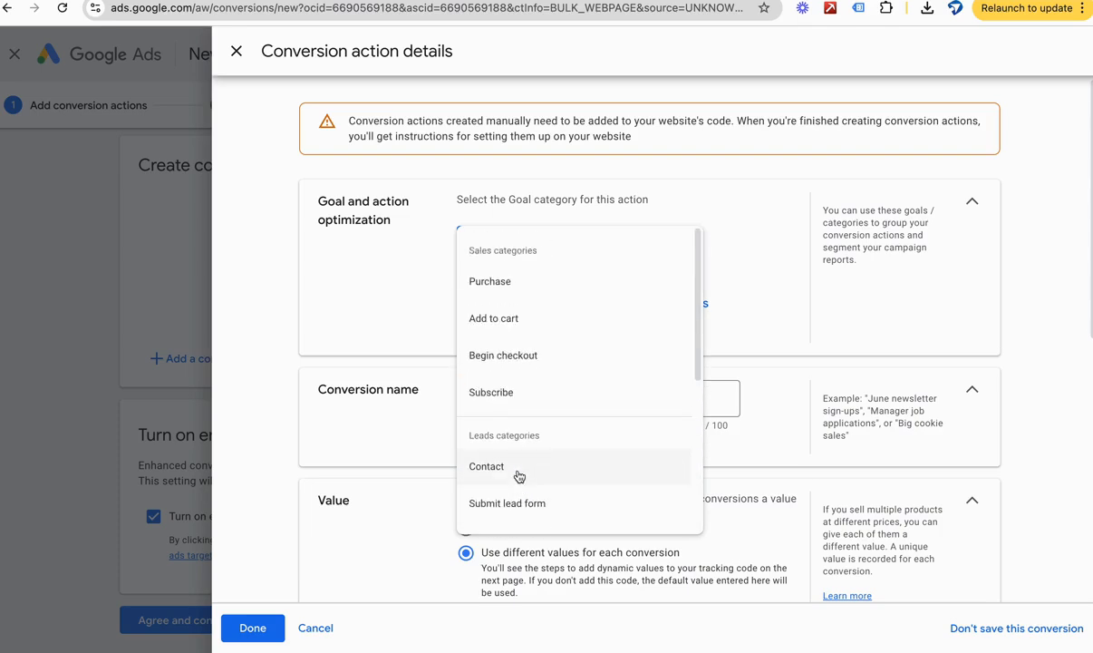
click(519, 471)
Step: Expand the conversion action optimization options and review the account default goal and primary or secondary action settings
scroll(589, 227, down, 3)
scroll(498, 260, up, 3)
click(472, 289)
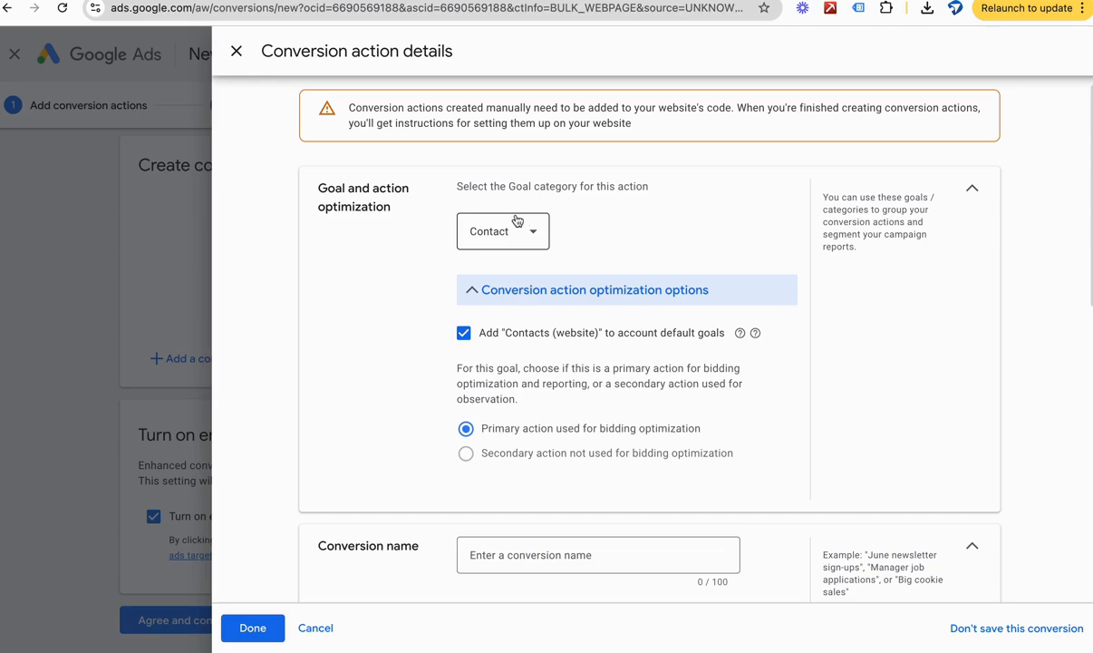
click(477, 286)
click(479, 287)
scroll(576, 378, down, 2)
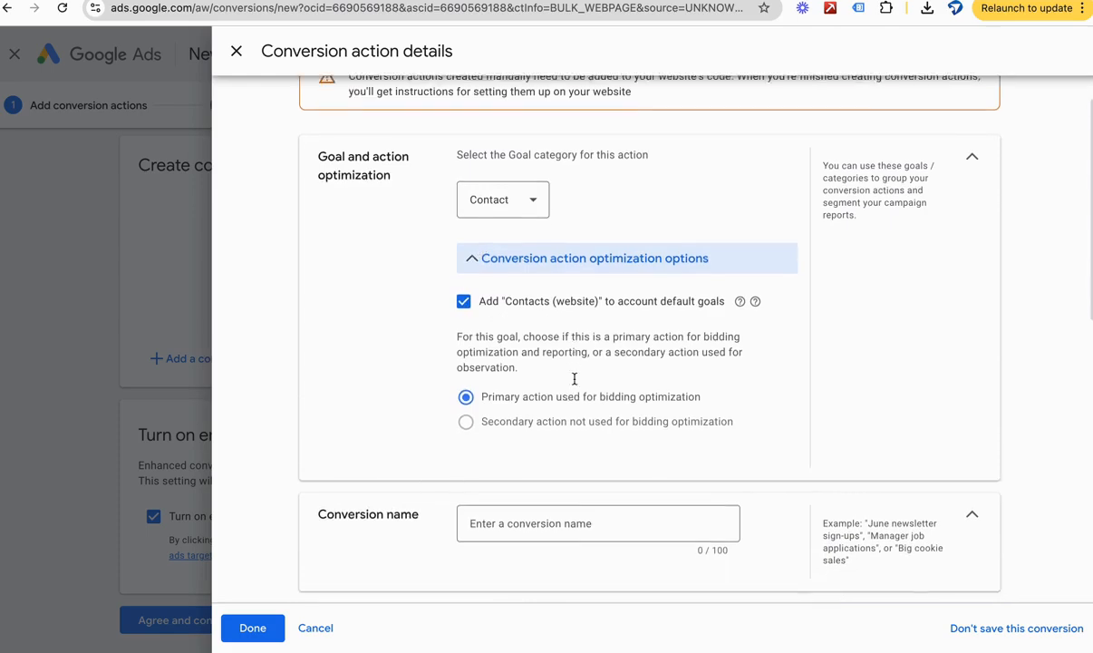
Step: Name the conversion action "Call Button Click"
scroll(573, 383, down, 4)
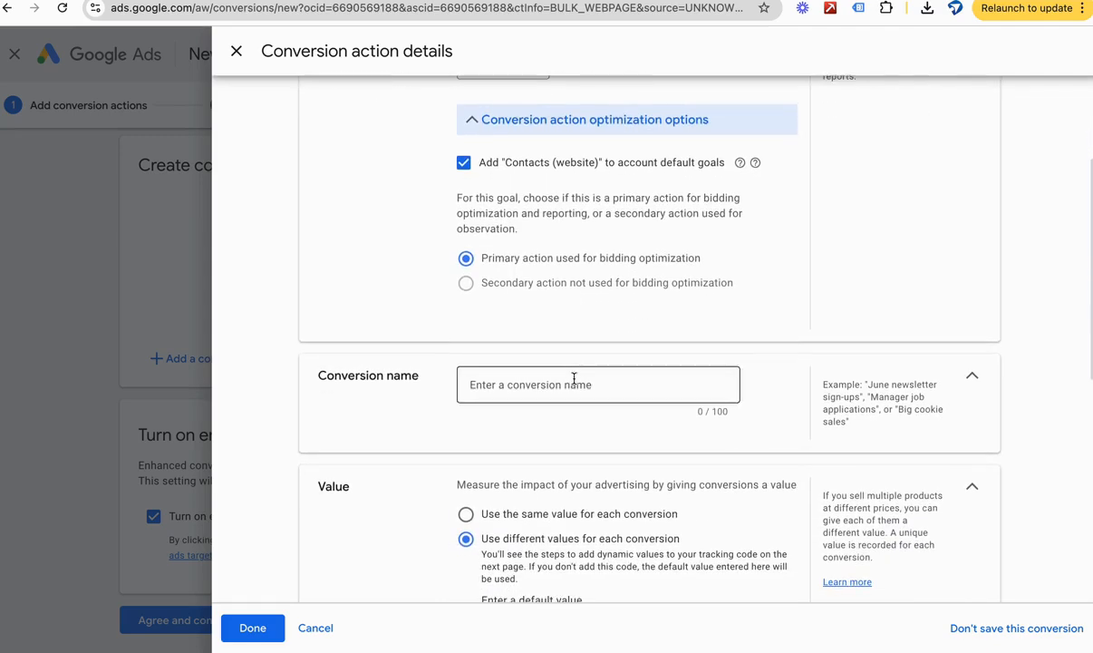
click(544, 298)
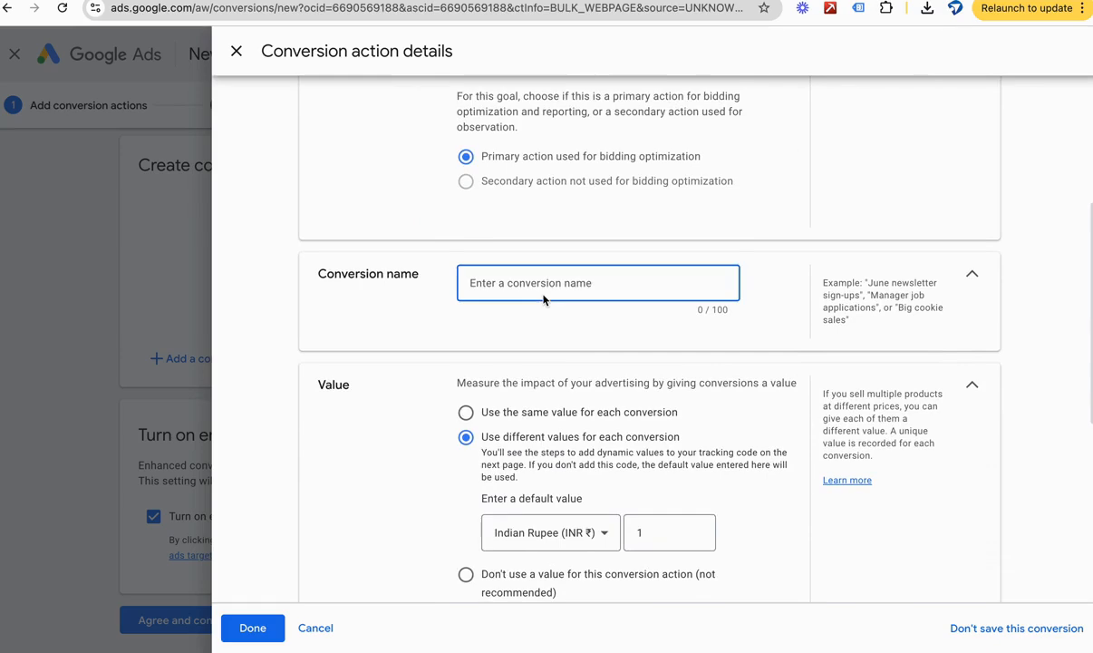
text(s)
key(BackSpace)
text(B)
text(utton ClCall)
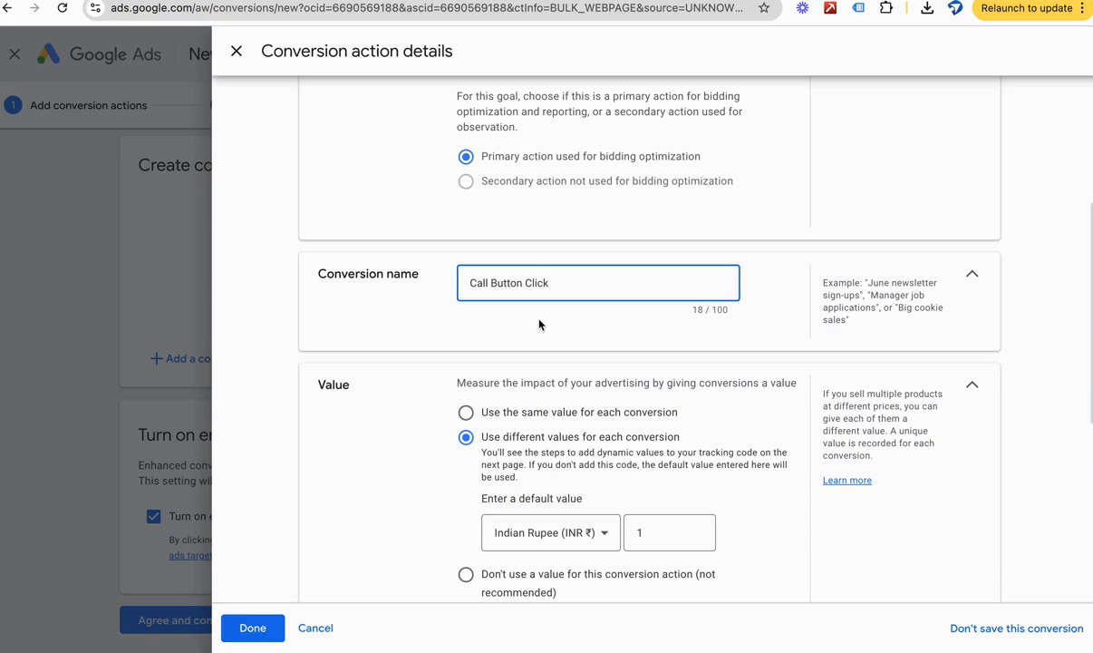
Step: Choose not to use a value for this conversion action and set the count to One
scroll(539, 323, down, 5)
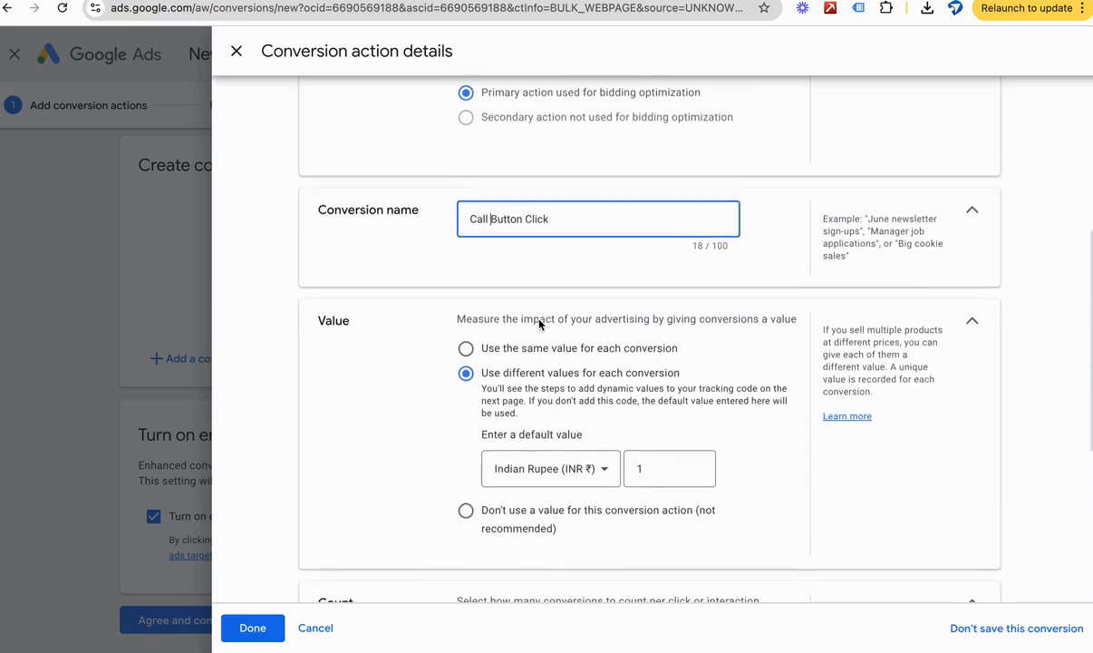
click(495, 349)
scroll(474, 332, down, 1)
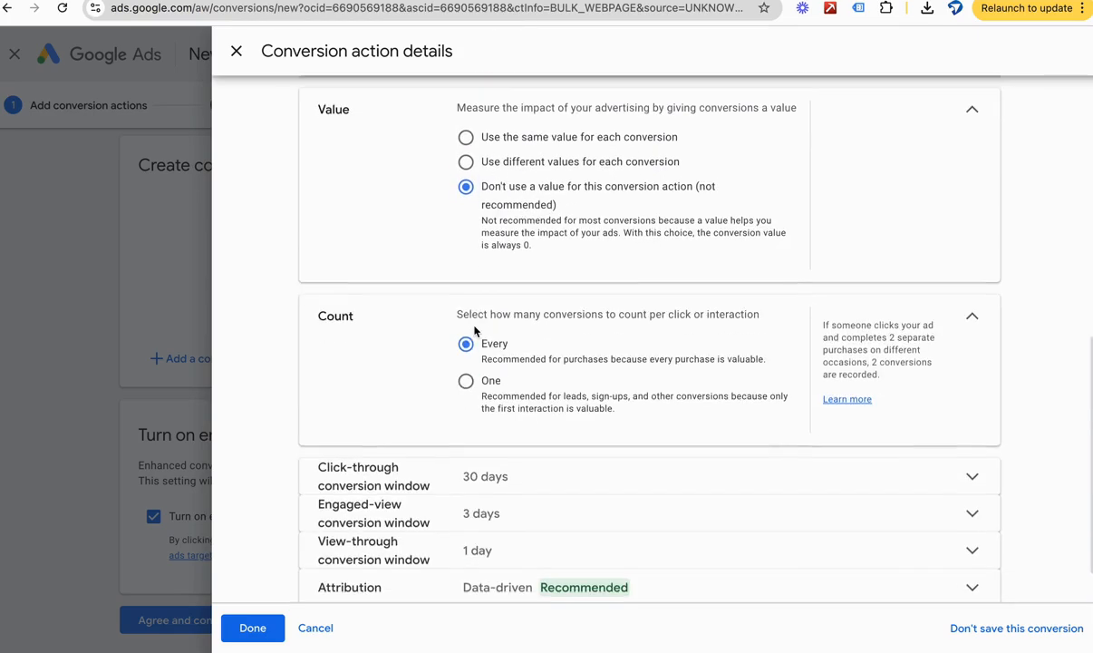
scroll(474, 332, down, 2)
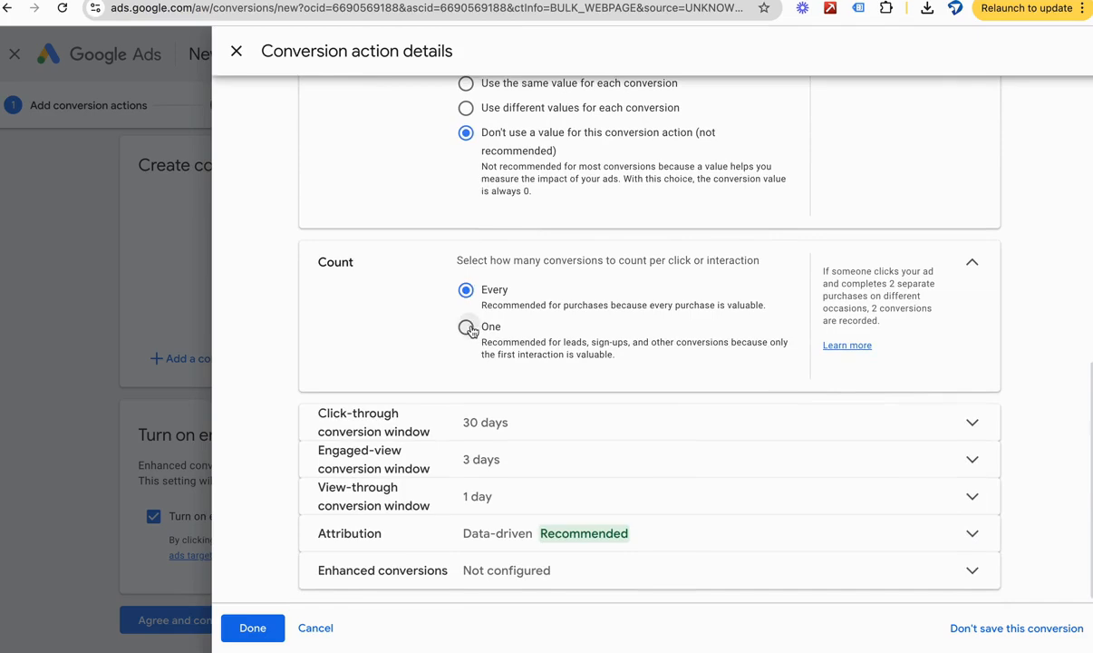
click(465, 326)
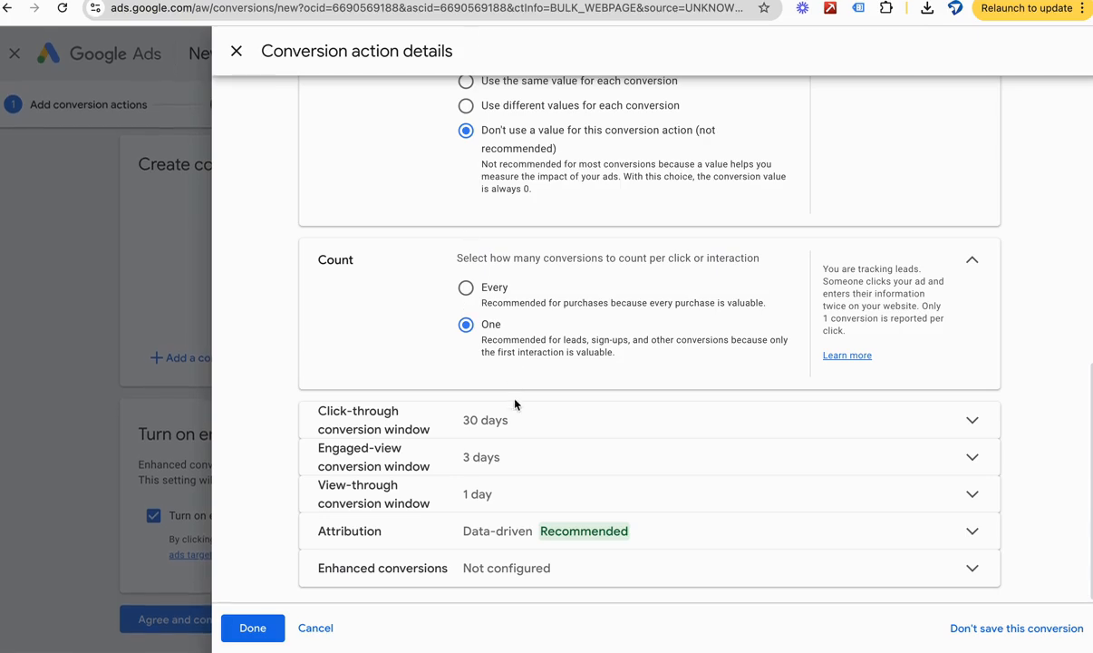
Step: Set the conversion action's attribution model to Last click and collapse the attribution section
click(506, 531)
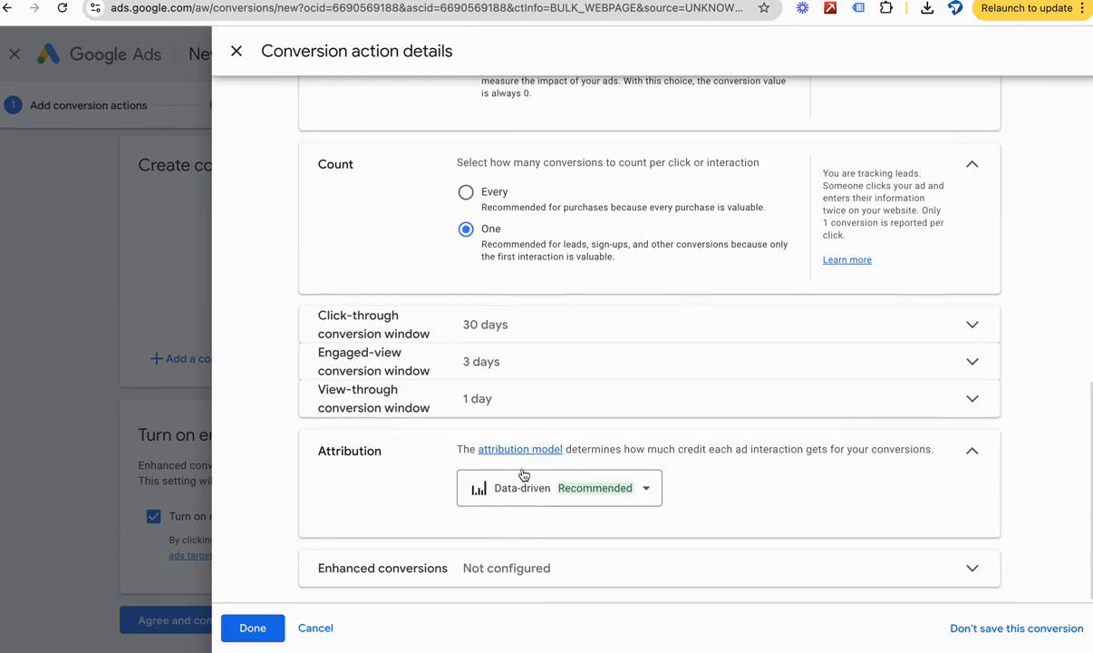
click(494, 488)
click(501, 328)
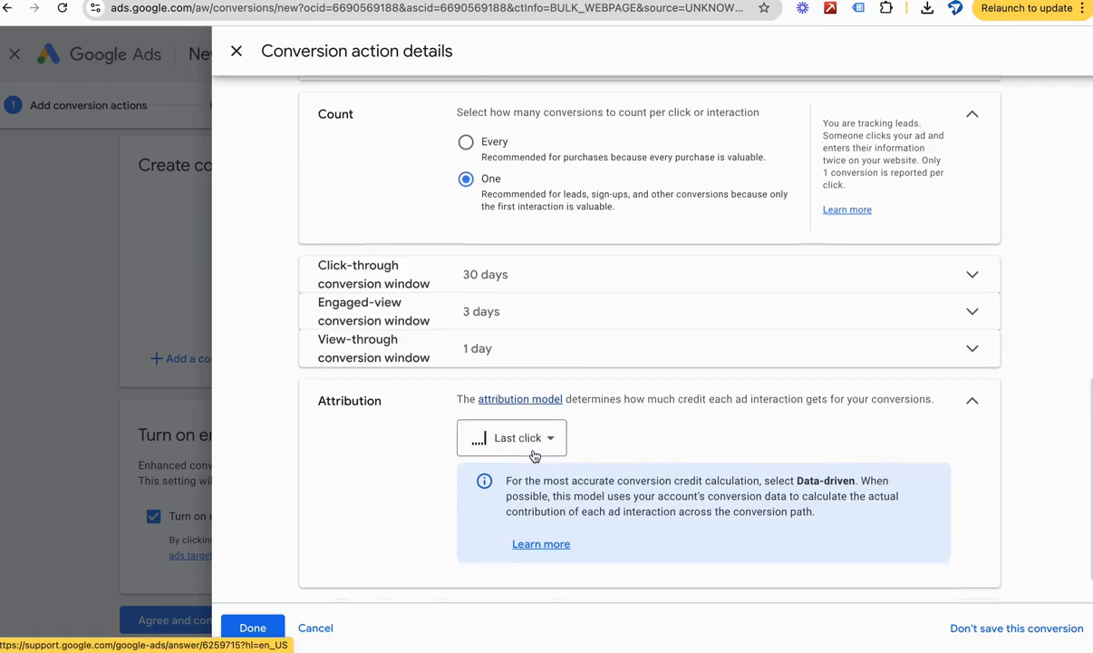
scroll(689, 379, down, 1)
click(971, 350)
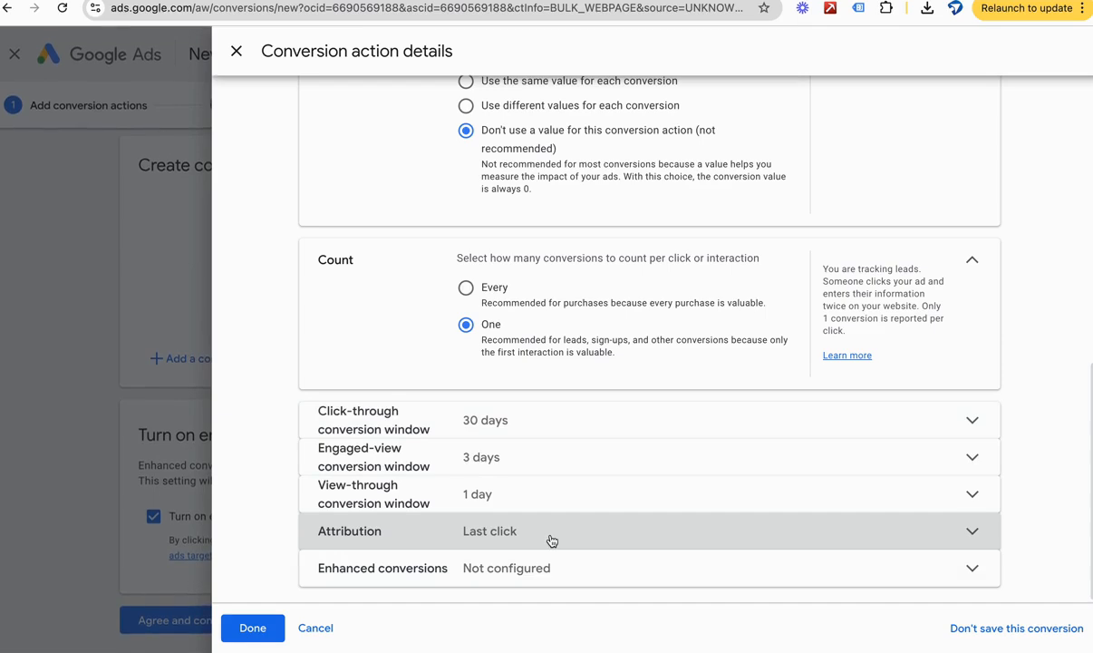
Step: Examine the available durations for the click-through conversion window and collapse that section
click(541, 440)
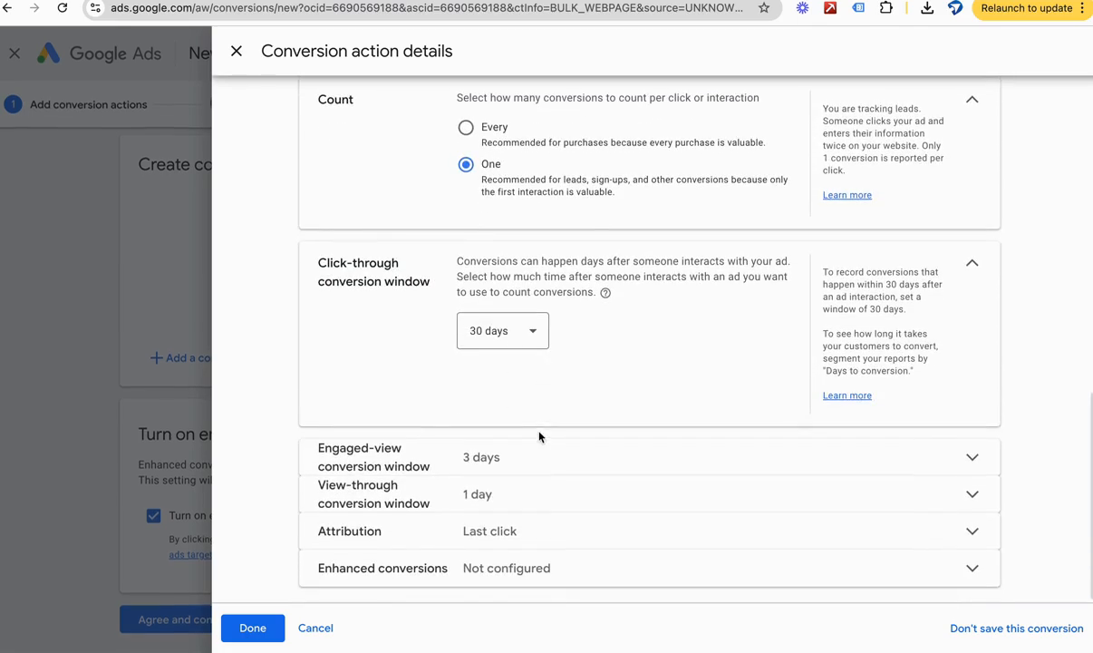
click(513, 336)
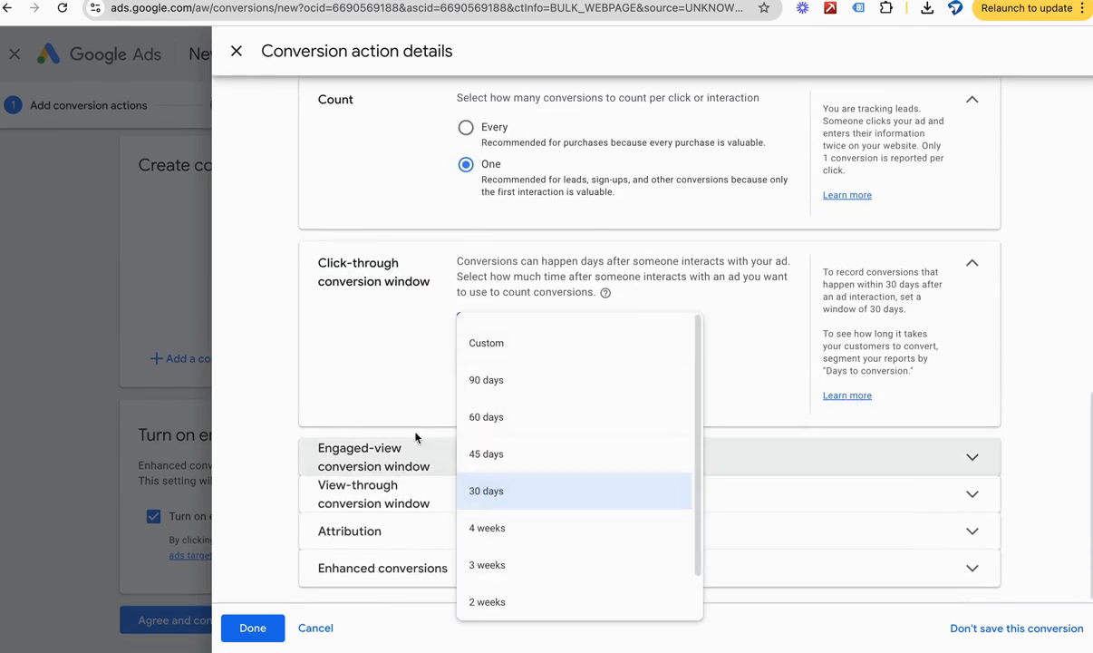
click(368, 392)
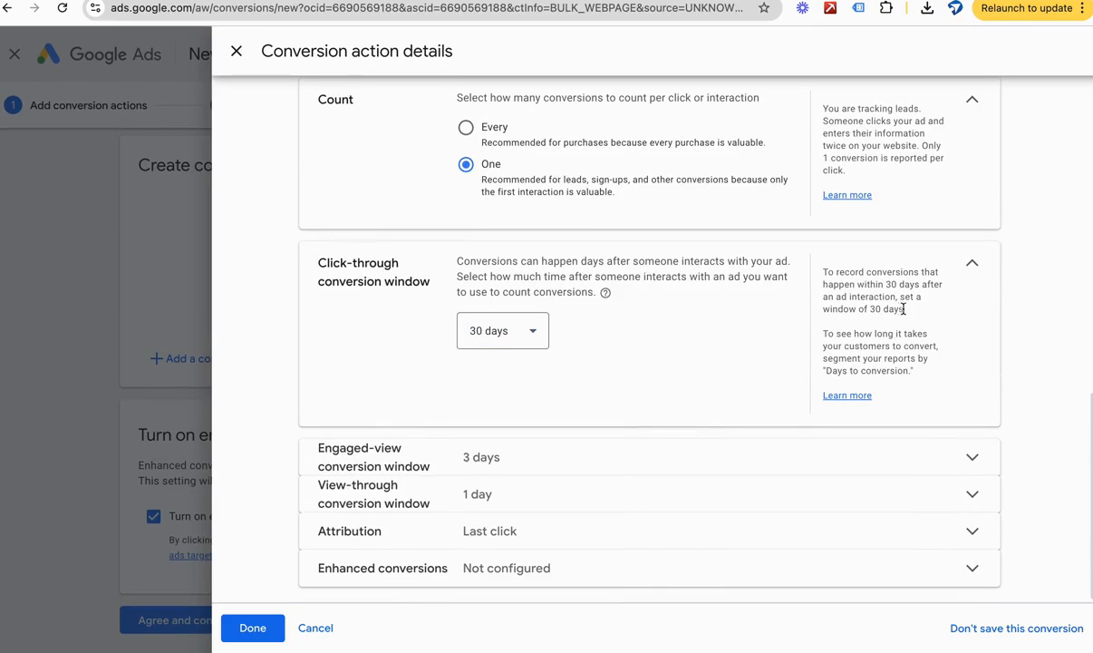
click(971, 263)
Step: Collapse the remaining settings sections into a summary and finish the Call Button Click conversion action details
click(971, 263)
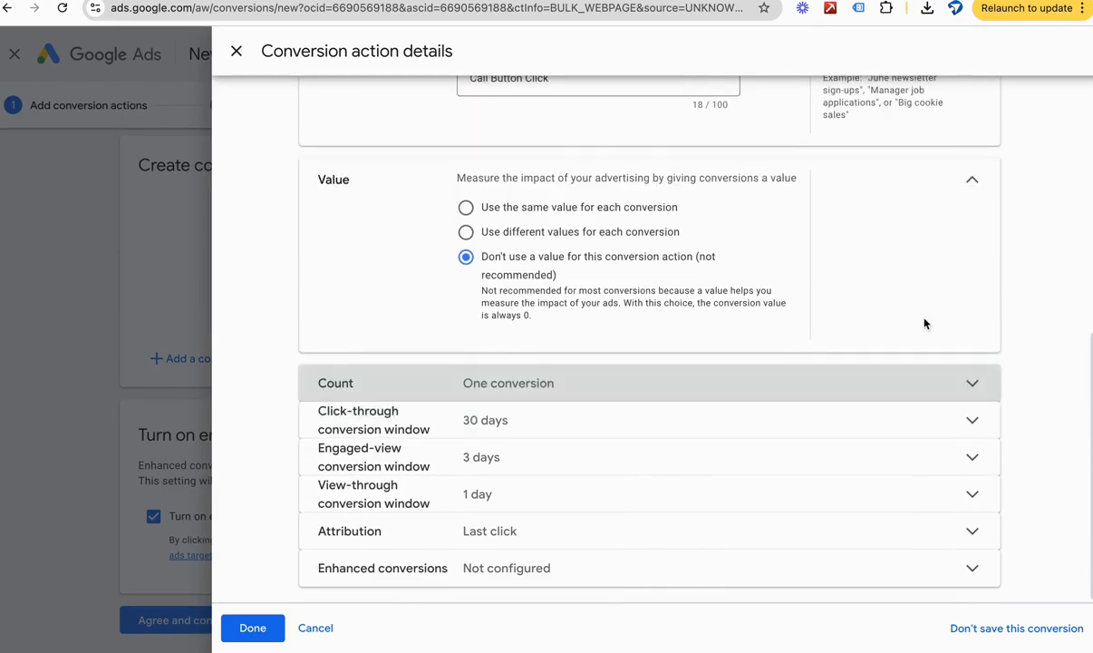
click(971, 276)
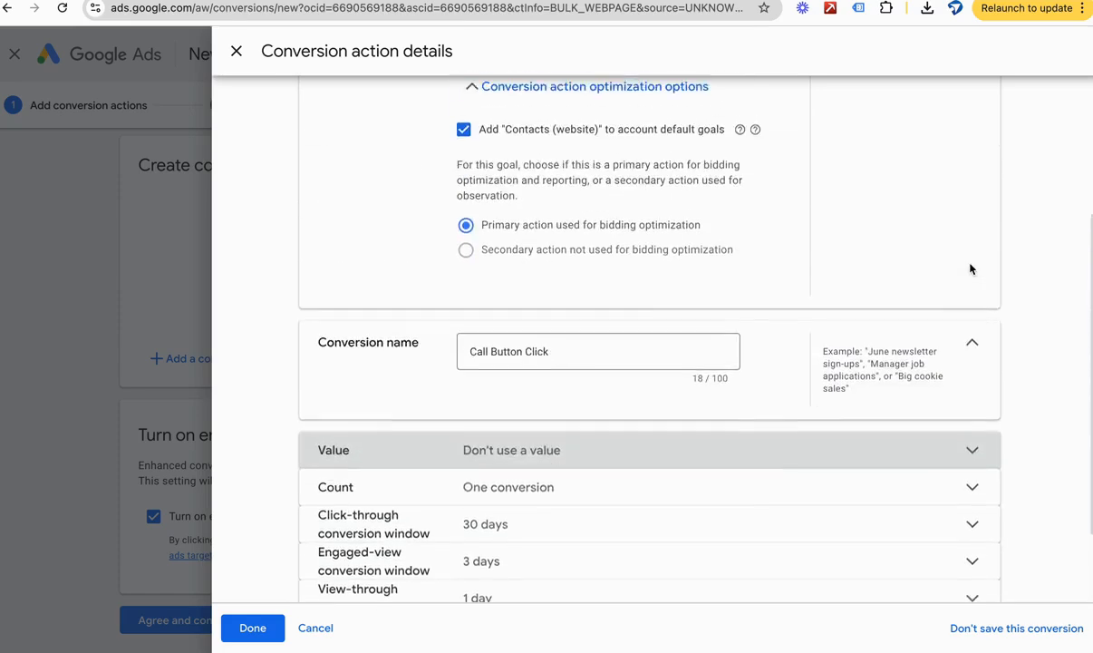
click(971, 385)
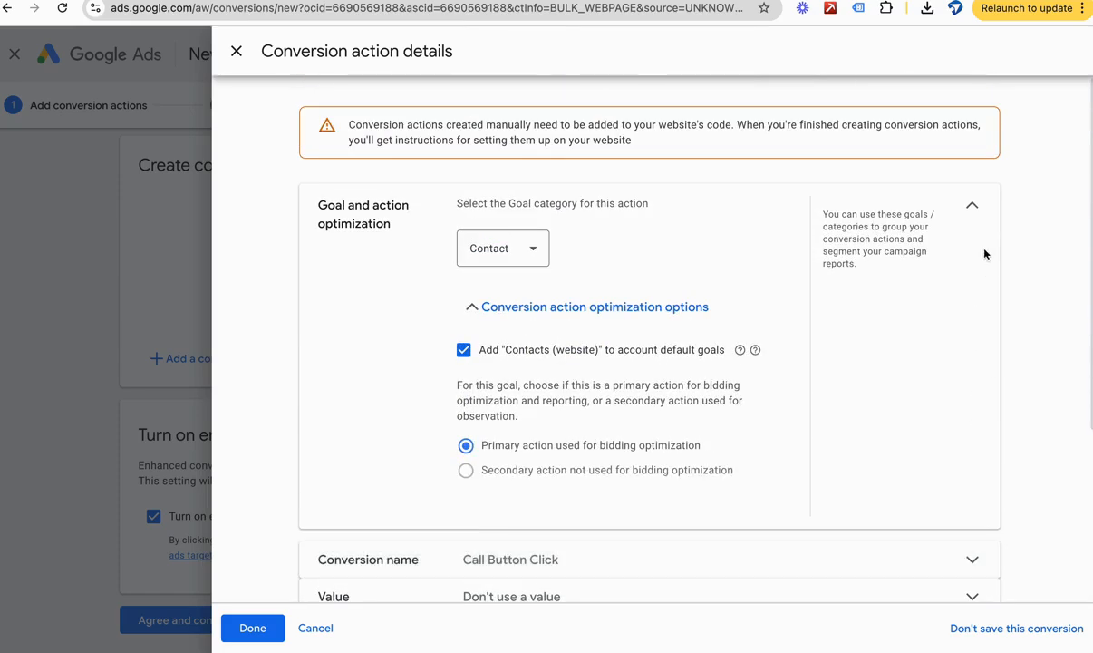
click(973, 207)
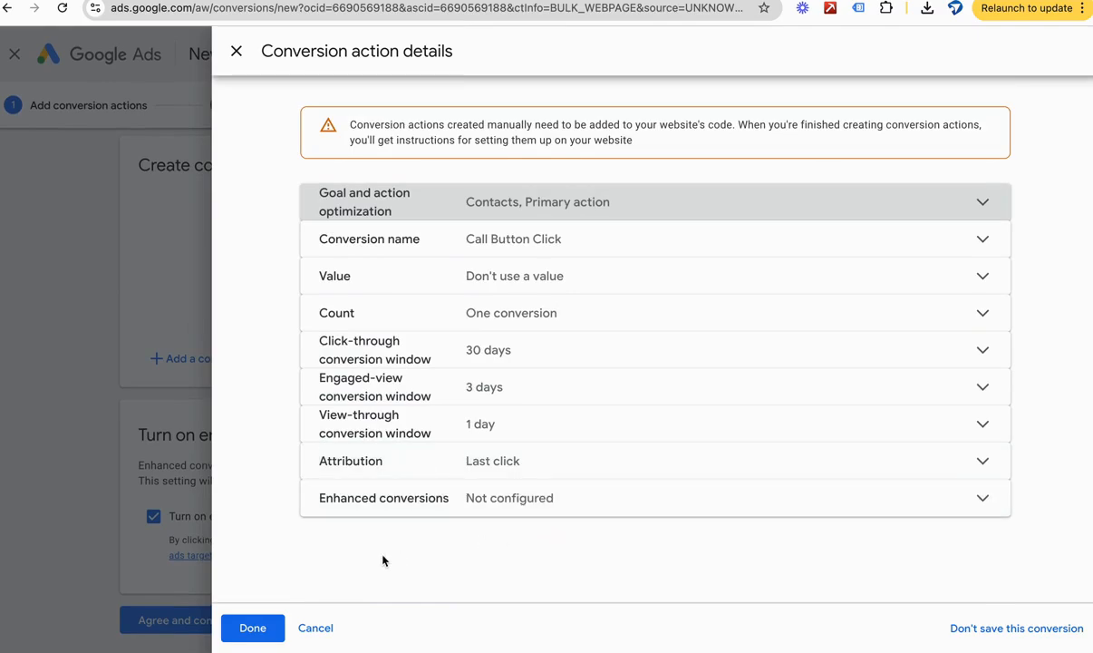
click(252, 626)
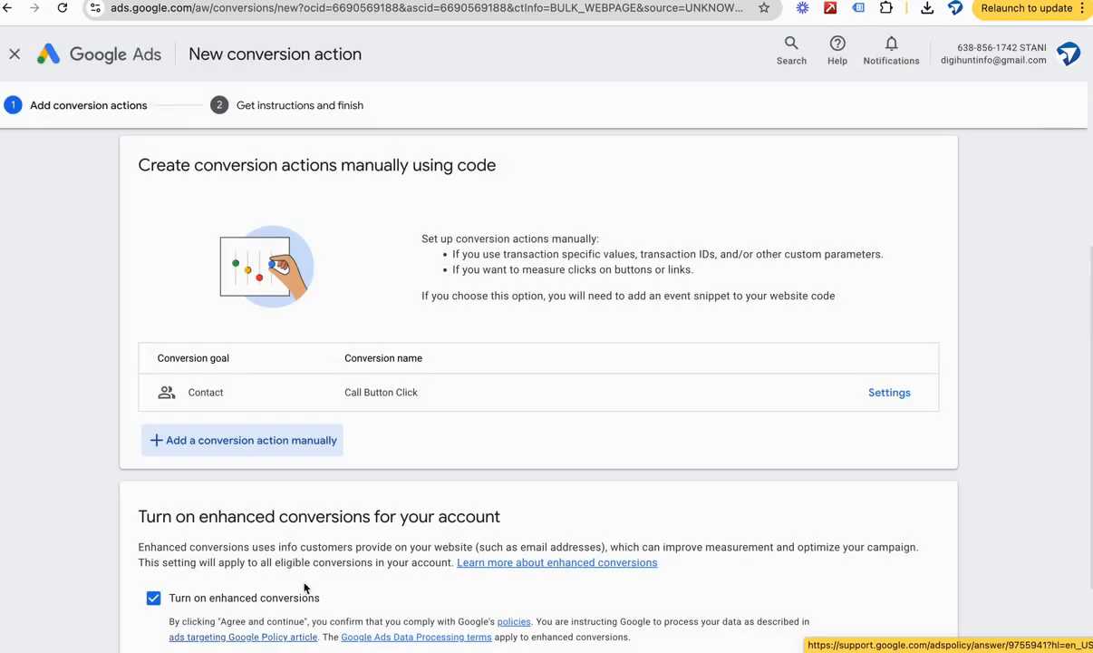
scroll(487, 424, down, 2)
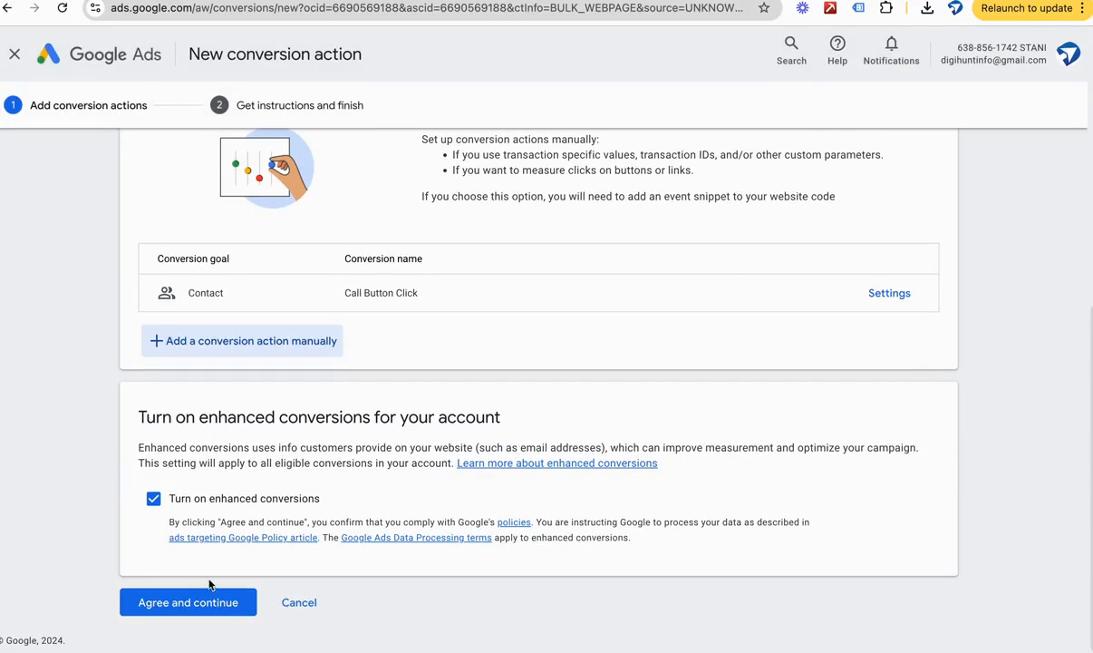
Step: Save the conversion action with enhanced conversions turned off and open its Google Tag Manager instructions with the conversion ID and label
click(179, 507)
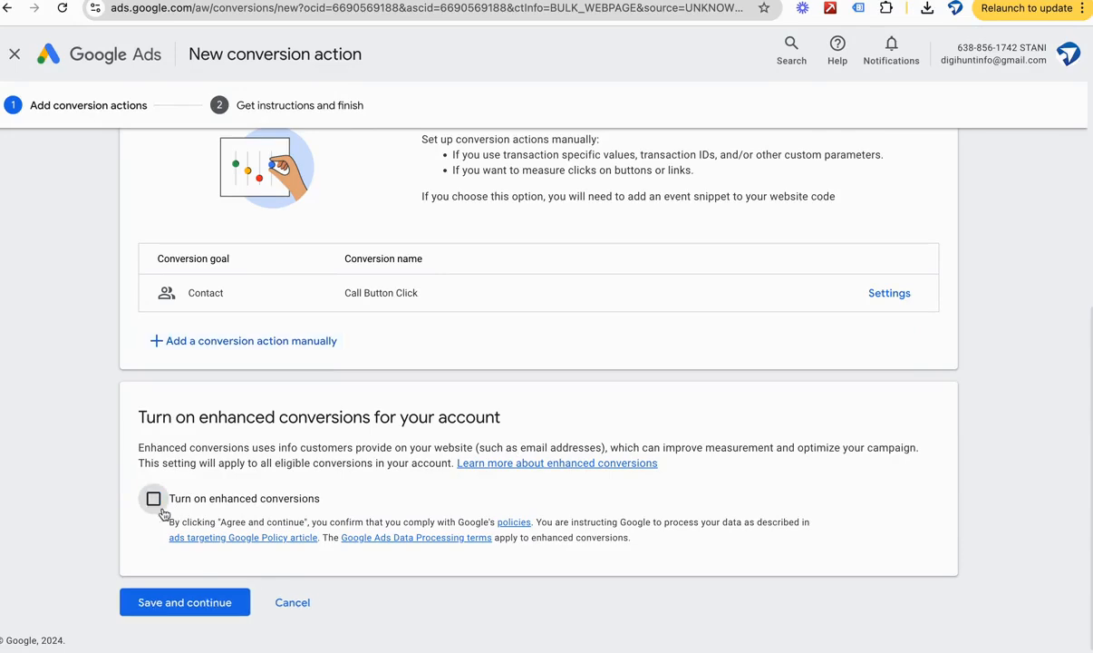
click(195, 602)
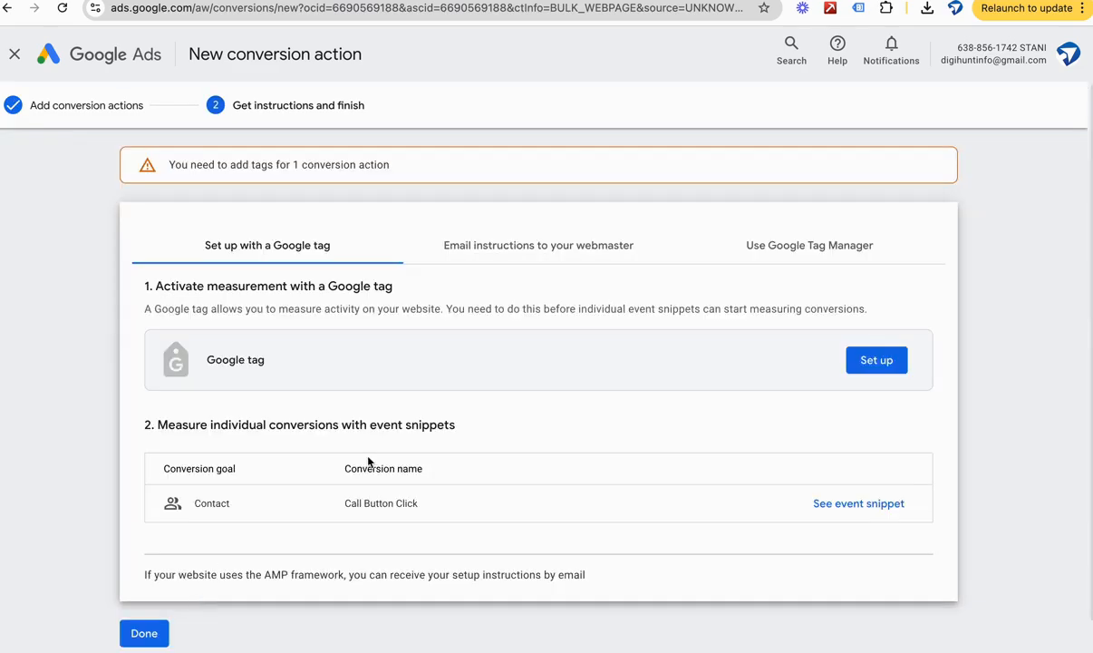
scroll(368, 462, down, 1)
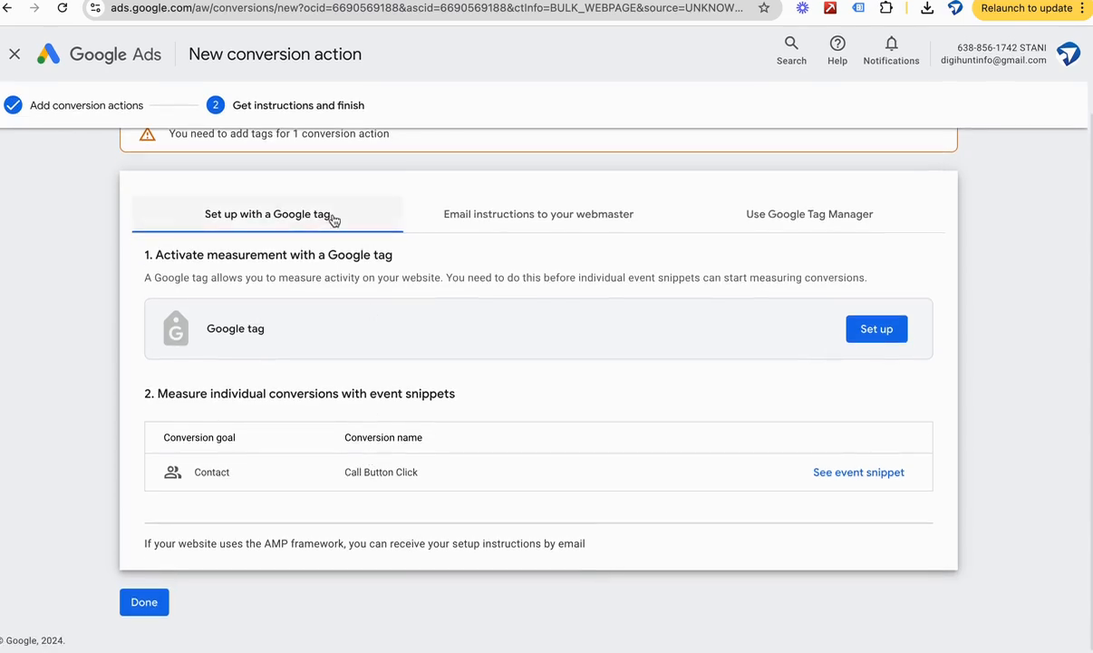
click(457, 219)
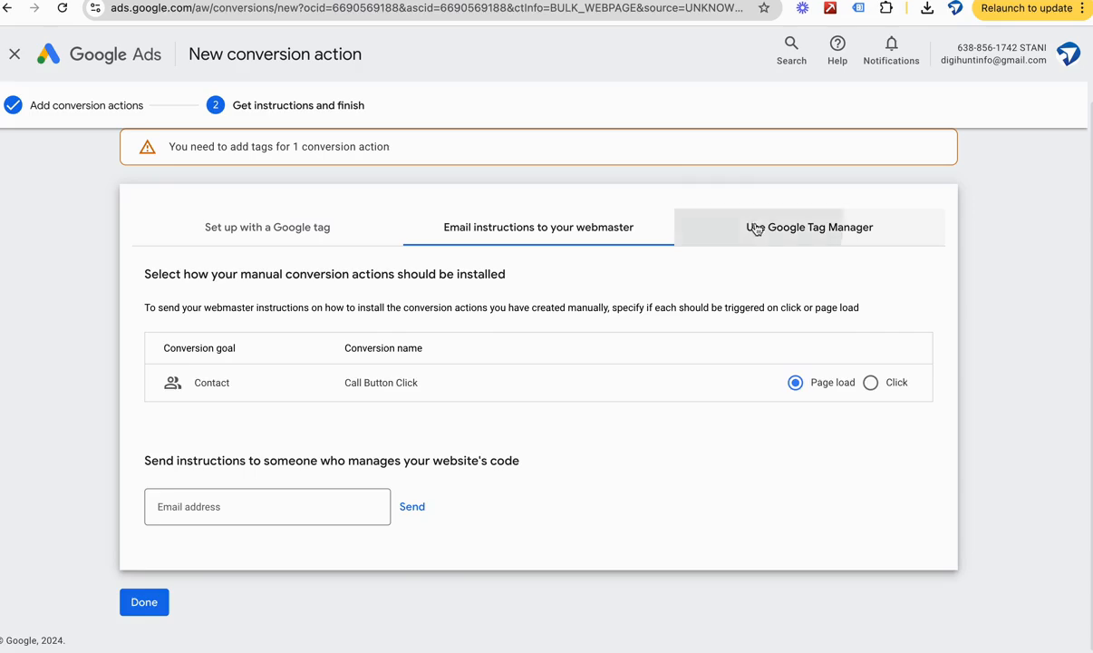
click(754, 220)
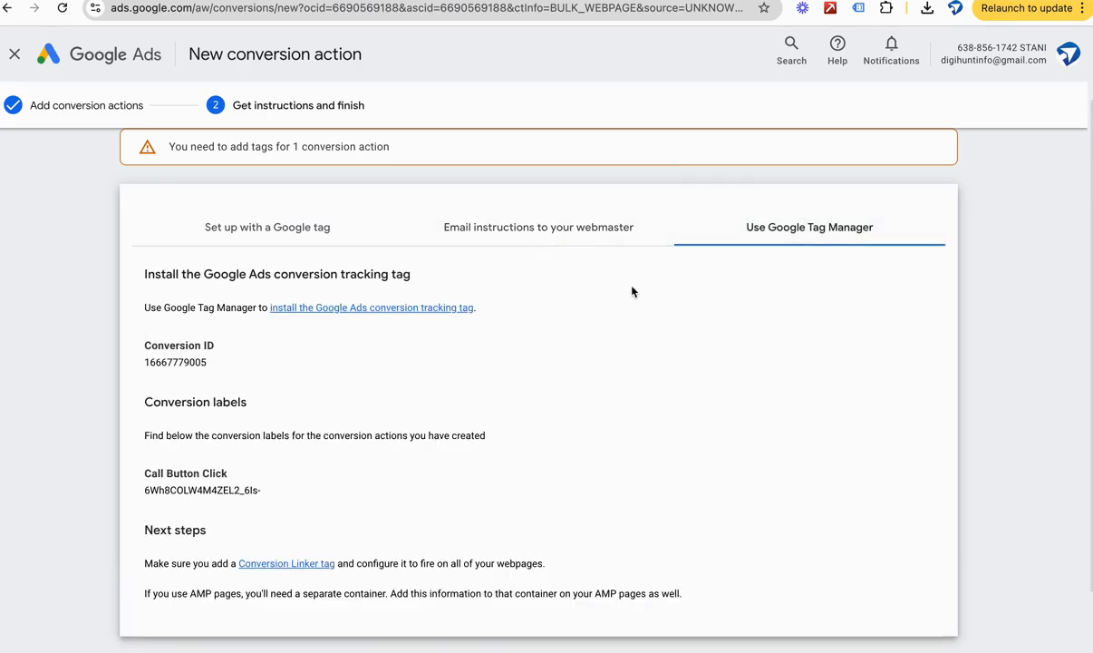
double_click(157, 362)
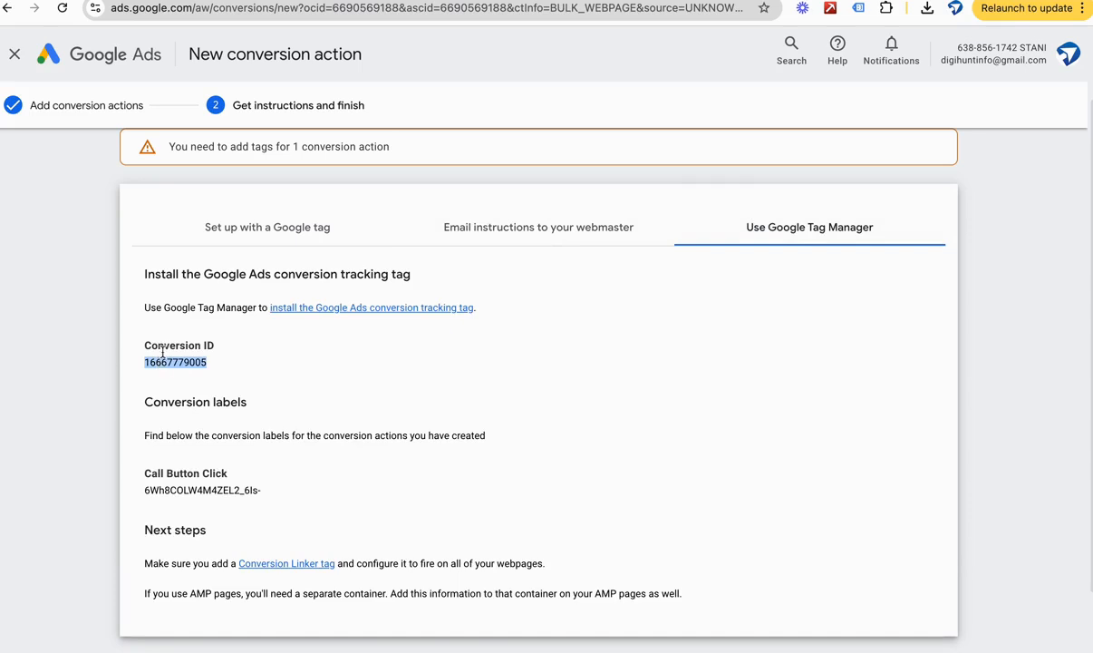
double_click(190, 490)
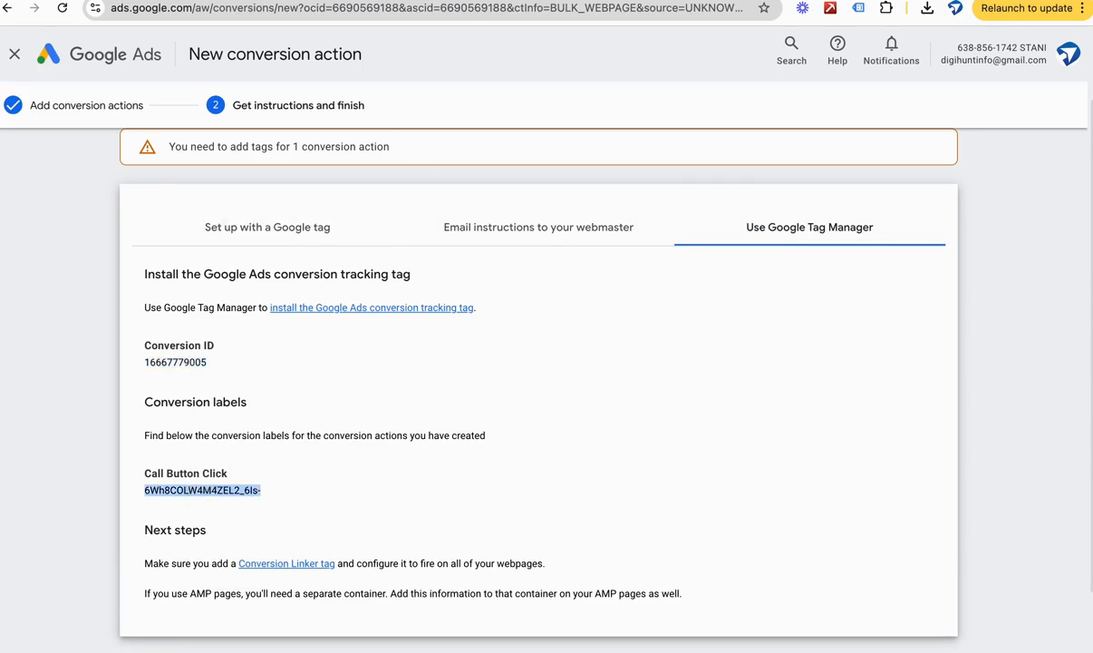
Step: Switch to Google Tag Manager and create a new tag of type Google Ads Conversion Tracking
key(ctrl+Tab)
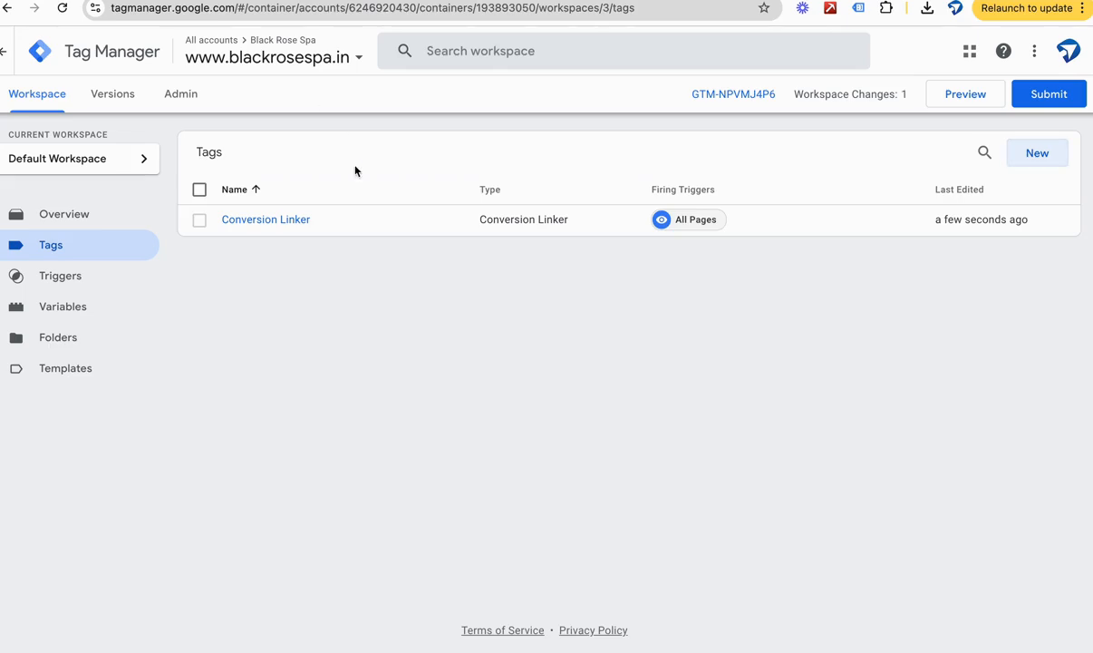
click(1028, 156)
click(551, 215)
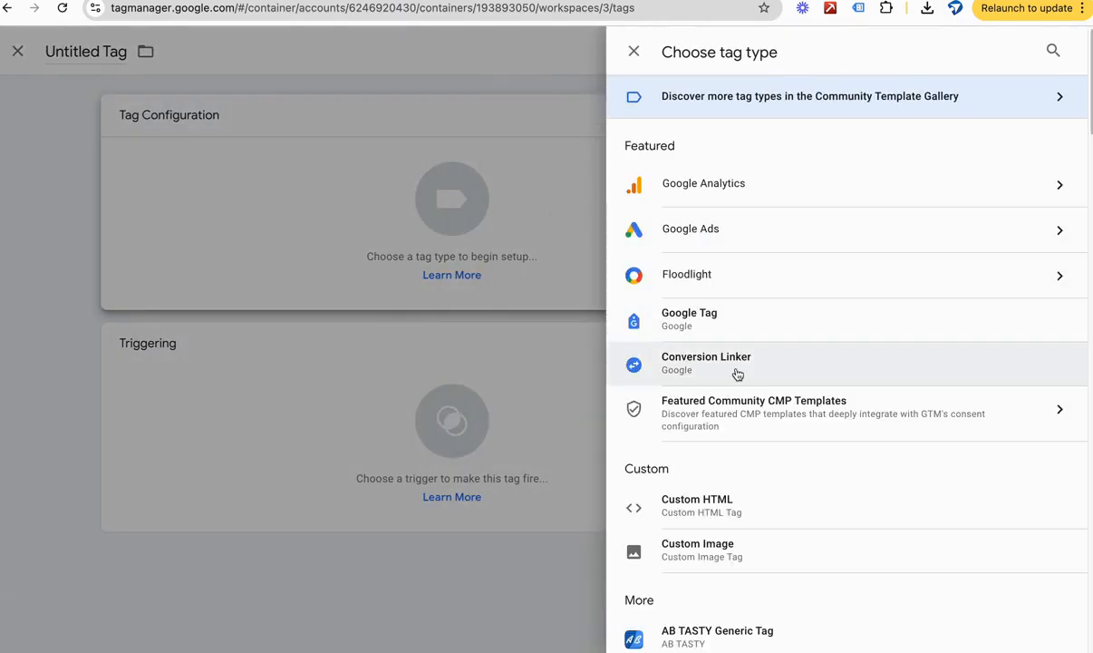
click(713, 235)
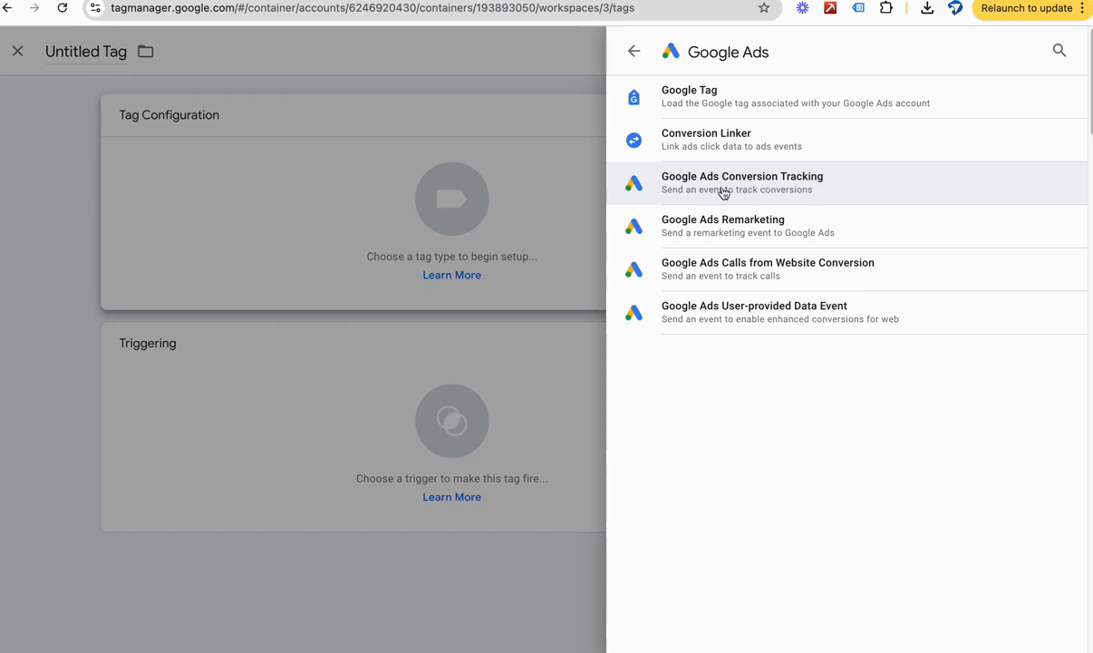
click(765, 188)
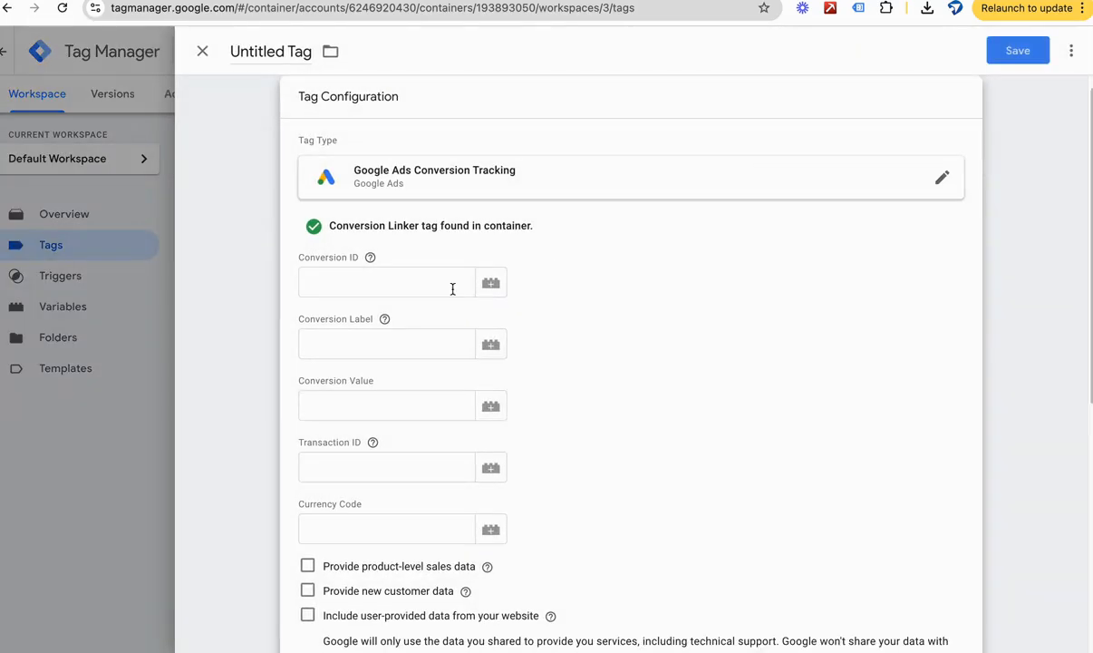
click(408, 291)
text(https://blackrosespa.in/)
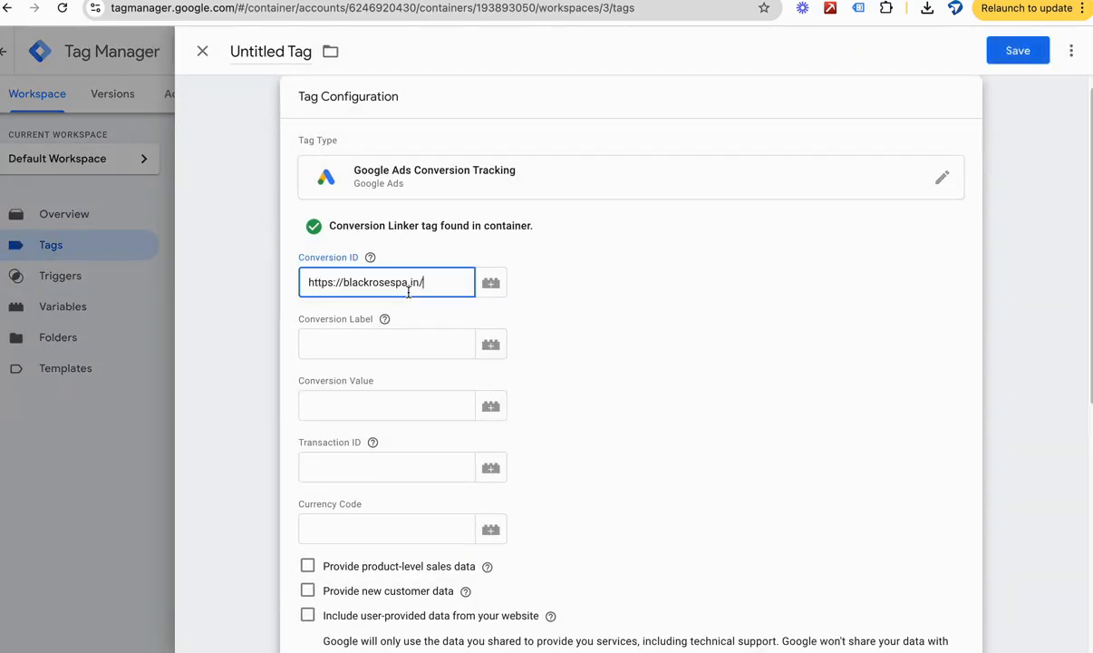
key(ctrl+z)
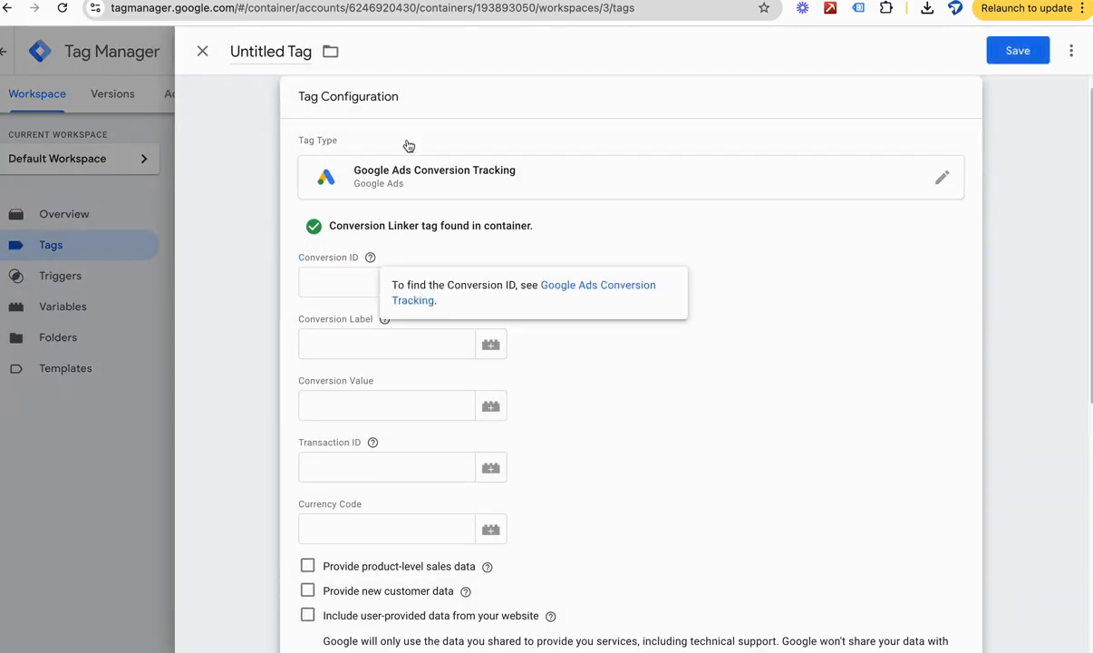
Step: Copy the conversion ID from the Google Ads instructions into the new tag's Conversion ID in Tag Manager
key(alt+Tab)
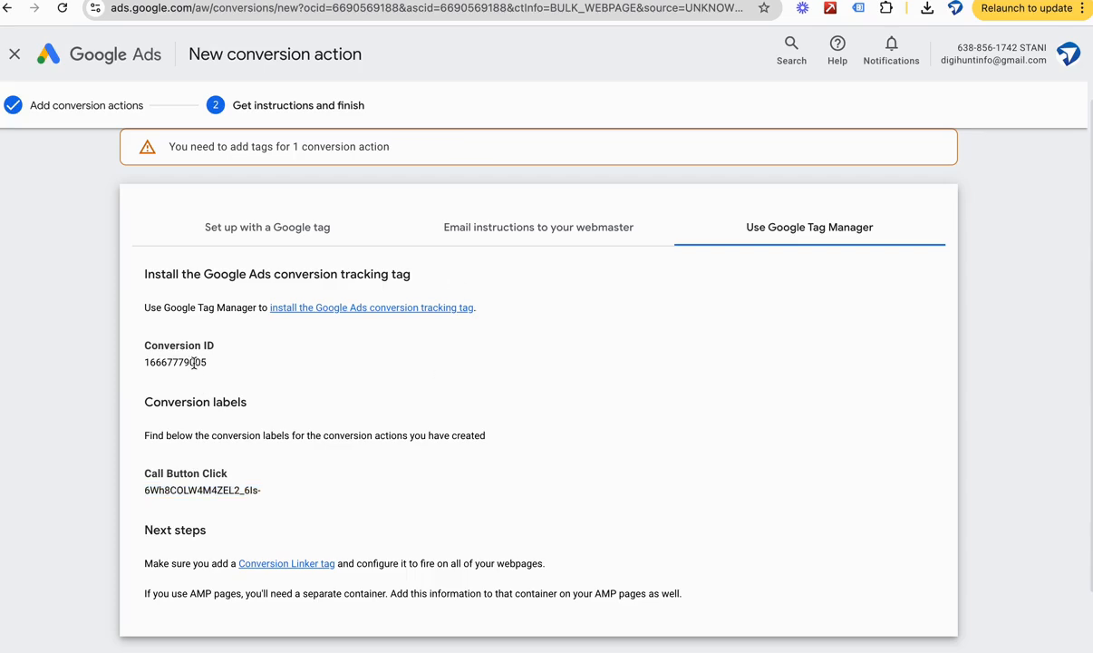
double_click(193, 362)
key(ctrl+c)
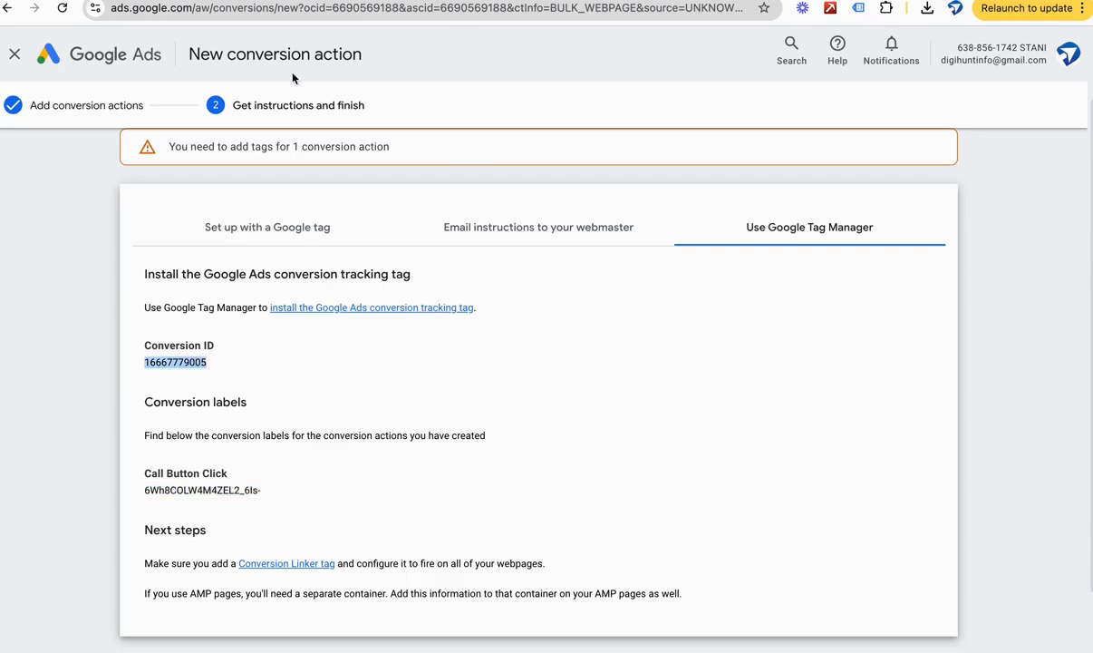
key(alt+Tab)
click(349, 279)
key(ctrl+v)
Step: Copy the Call Button Click conversion label from Google Ads into the tag's Conversion Label in Tag Manager
click(347, 335)
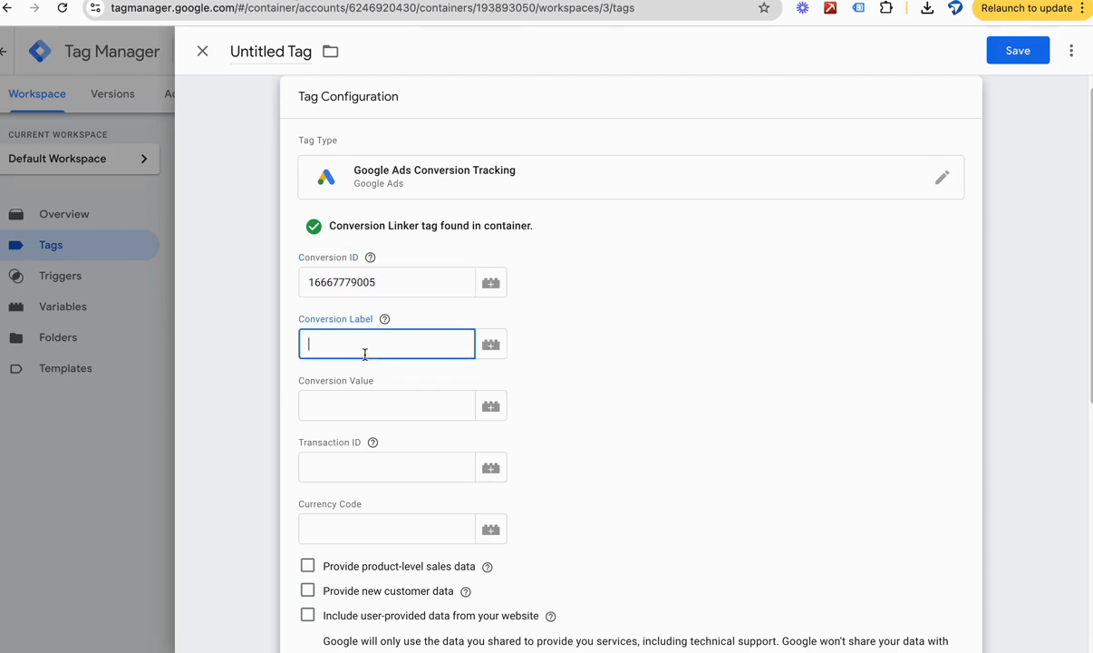
key(alt+Tab)
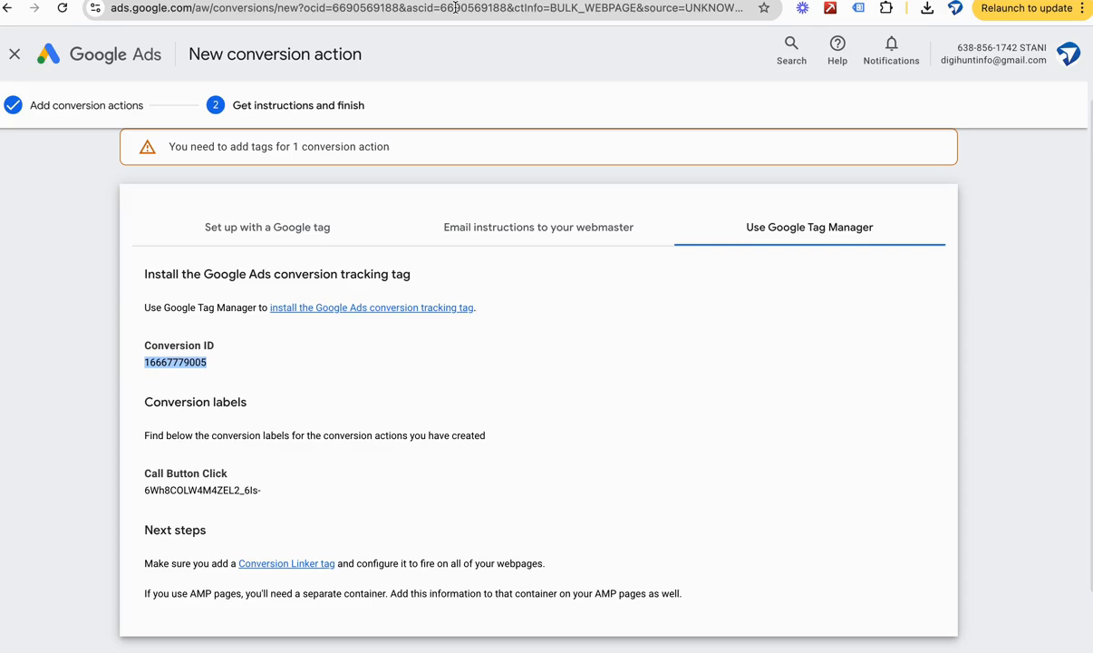
double_click(211, 487)
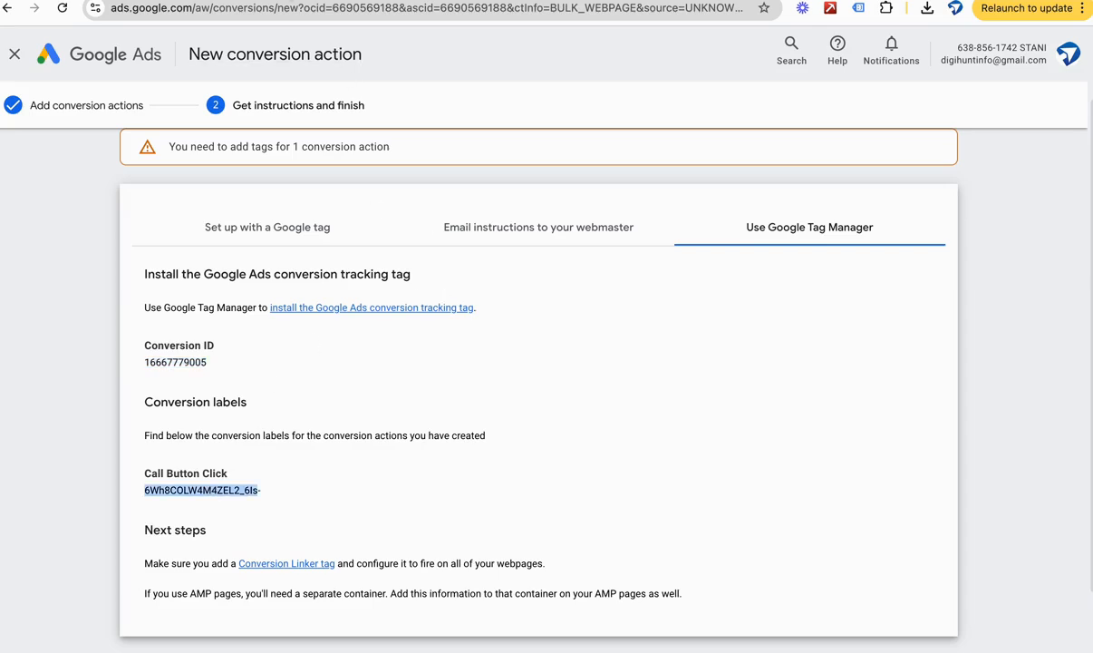
click(367, 1)
text(6Wh8COLW4M4ZEL2_6ls)
click(671, 316)
scroll(672, 317, down, 2)
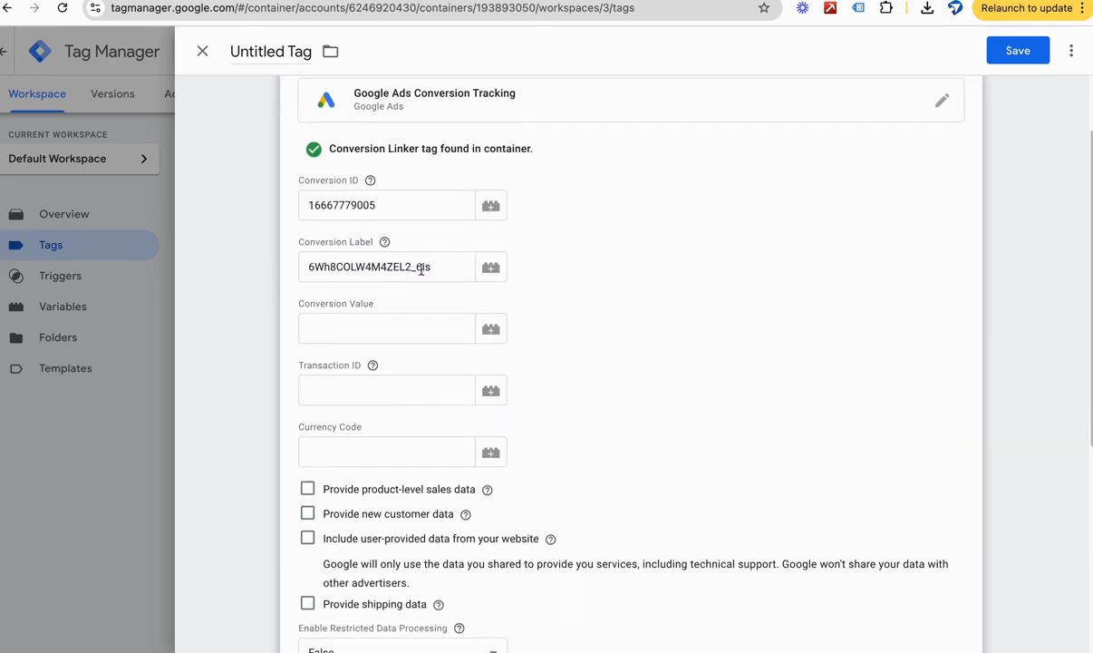
scroll(420, 257, down, 3)
scroll(419, 261, down, 1)
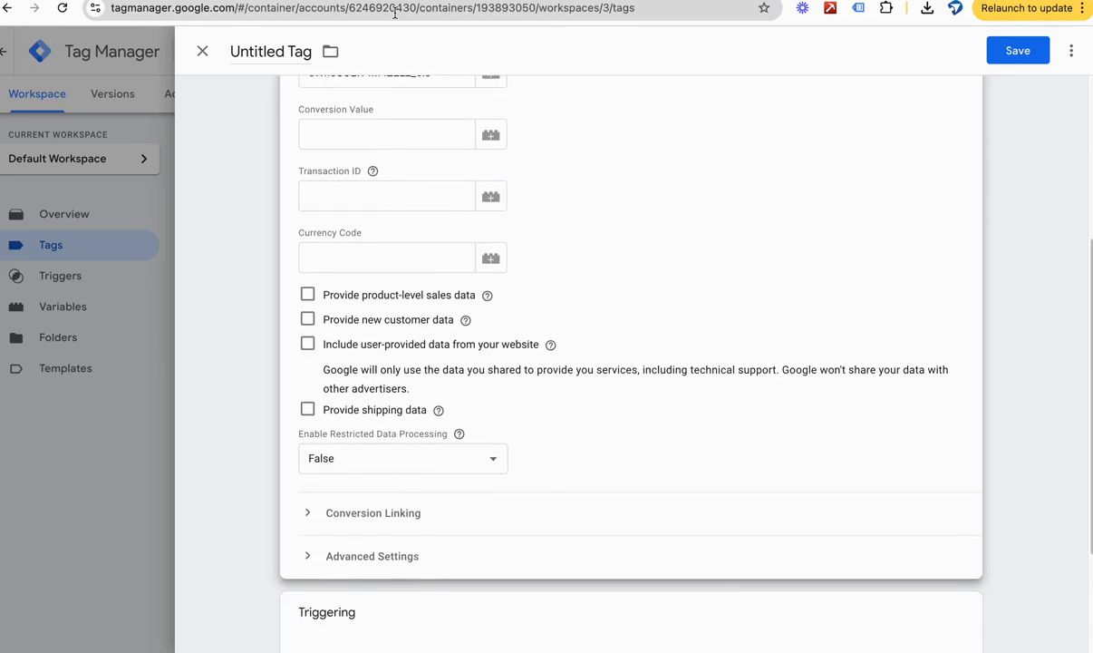
Step: Review the conversion ID and Call Button Click label in Google Ads and return to the tag in Tag Manager
click(272, 1)
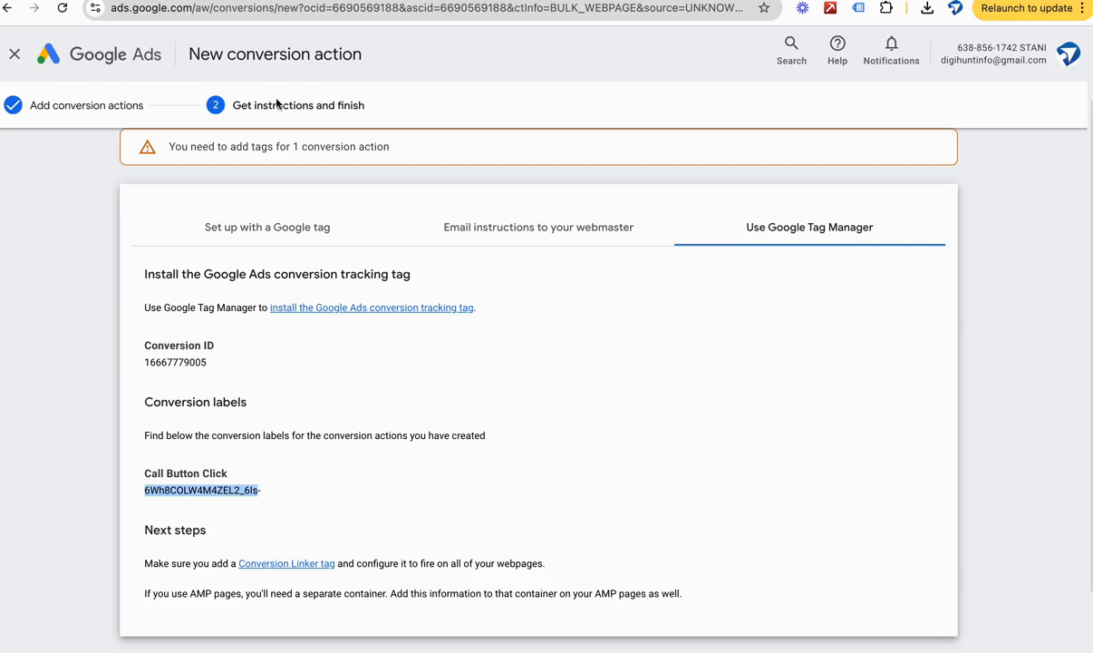
triple_click(176, 369)
click(170, 360)
double_click(170, 361)
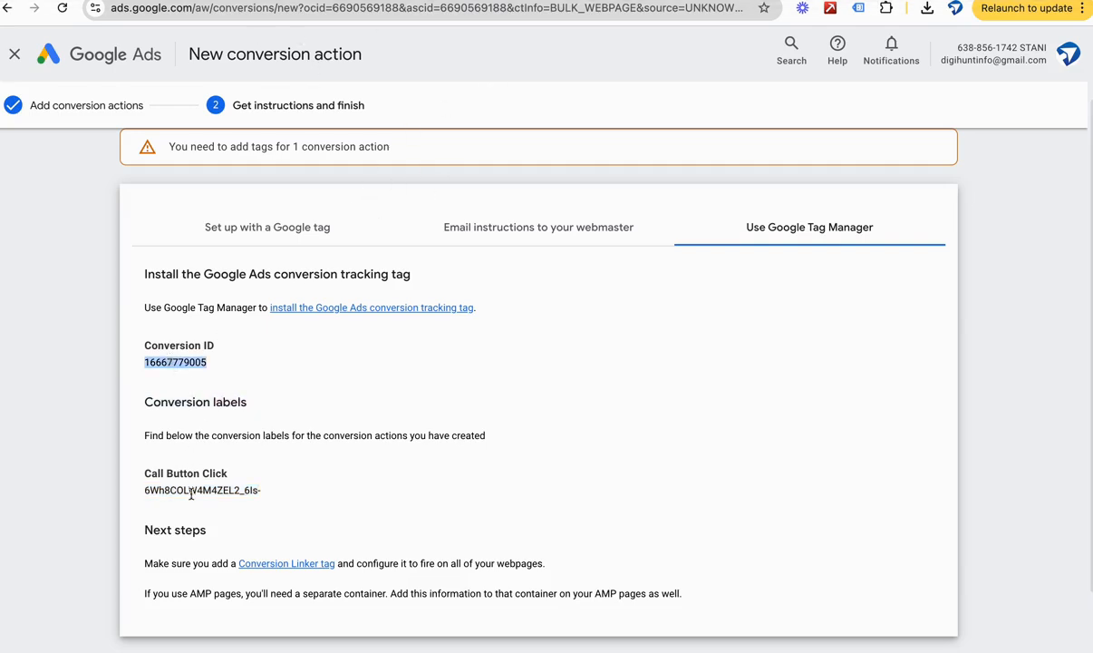
double_click(190, 490)
click(294, 1)
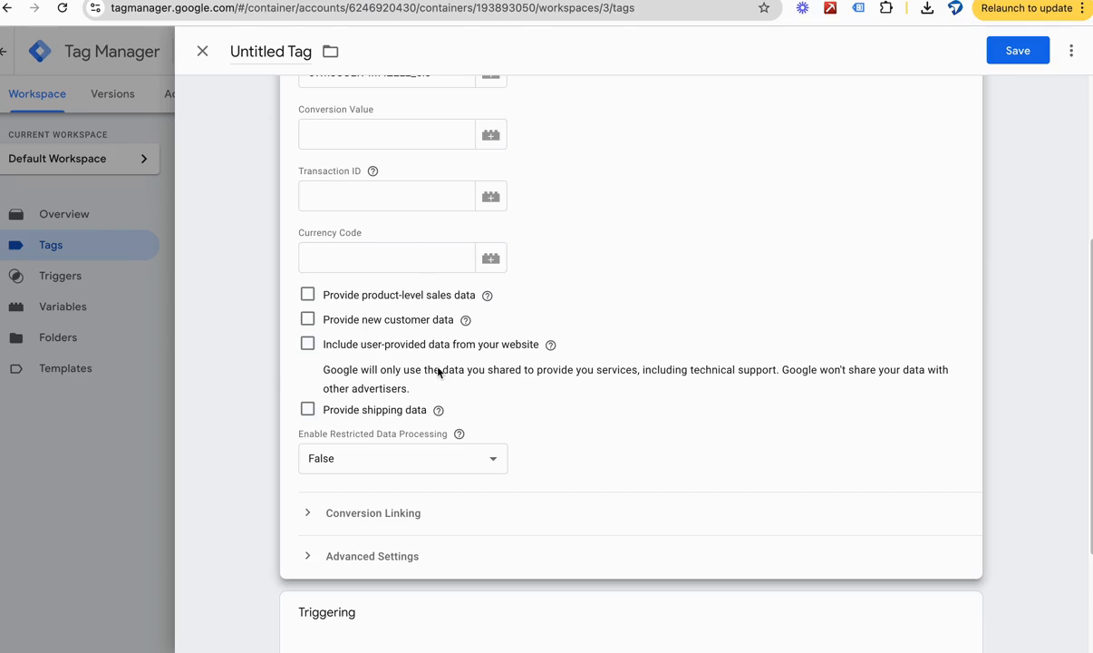
Step: Expand the tag's Conversion Linking and Advanced Settings sections and examine their options
scroll(437, 371, down, 2)
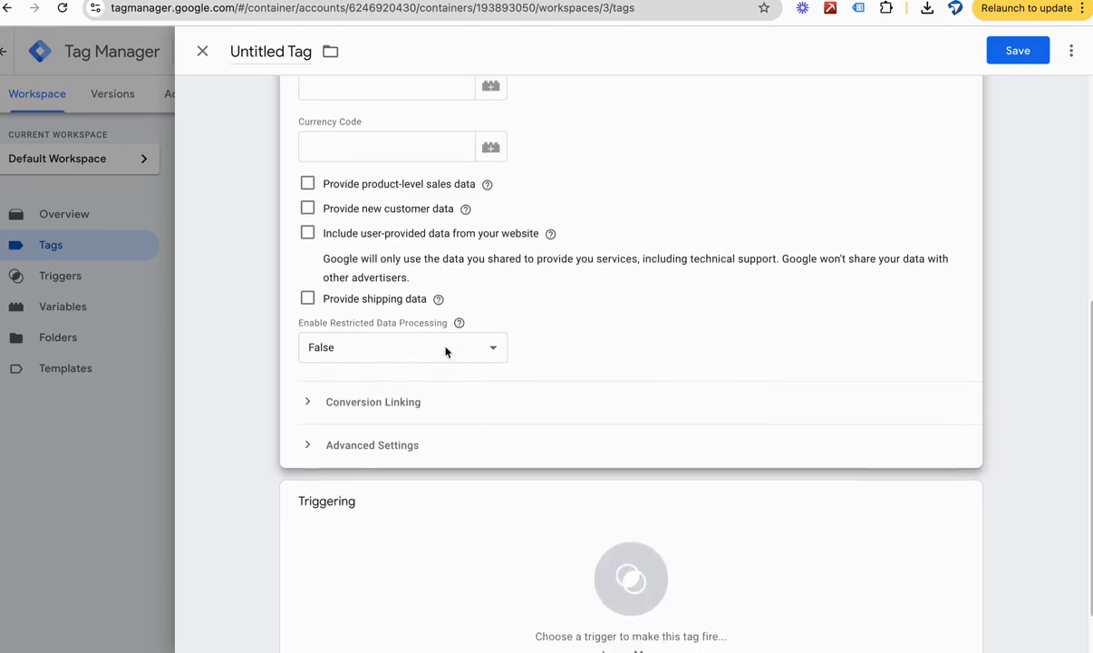
scroll(339, 435, down, 1)
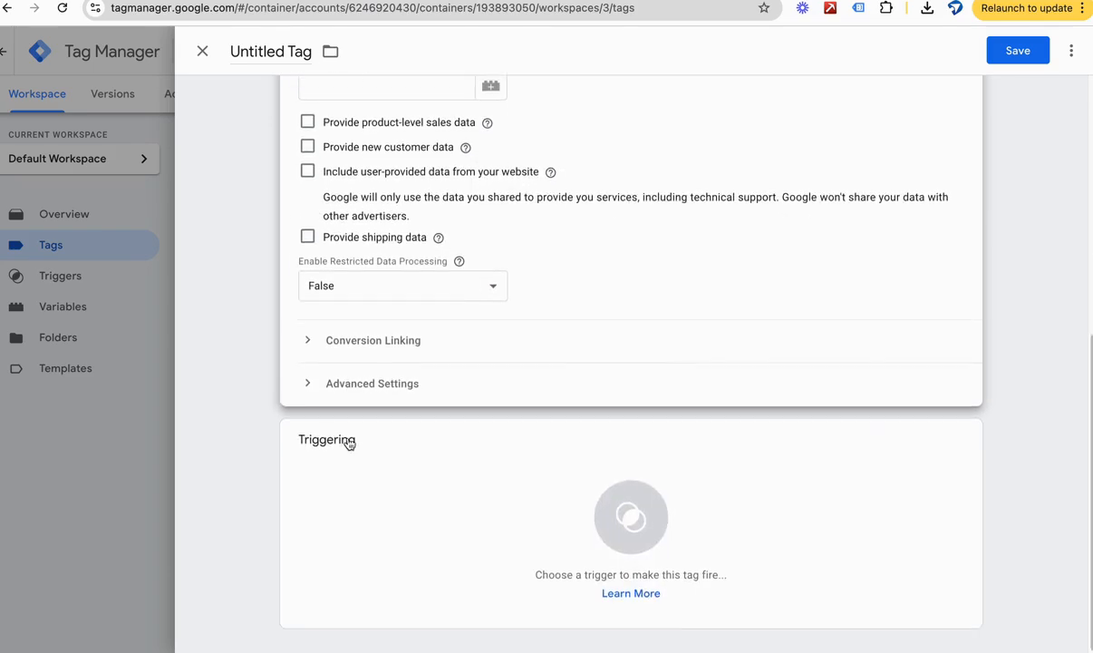
click(420, 342)
scroll(426, 394, down, 2)
click(423, 384)
scroll(453, 381, down, 3)
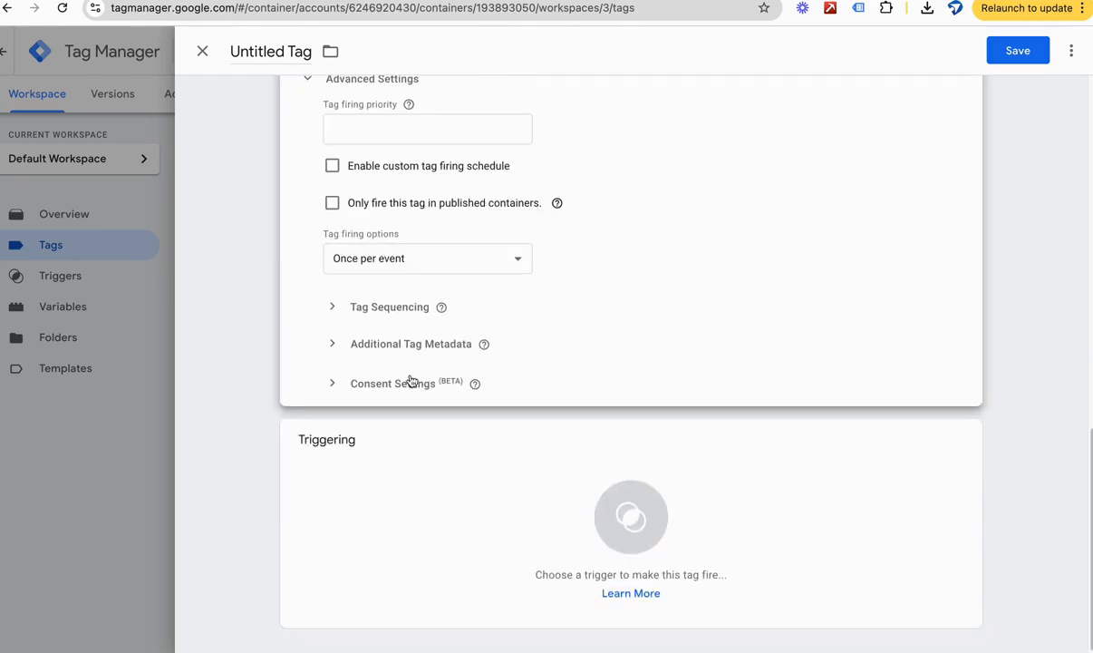
Step: Start creating a new trigger for the conversion tag and open its trigger configuration
click(679, 557)
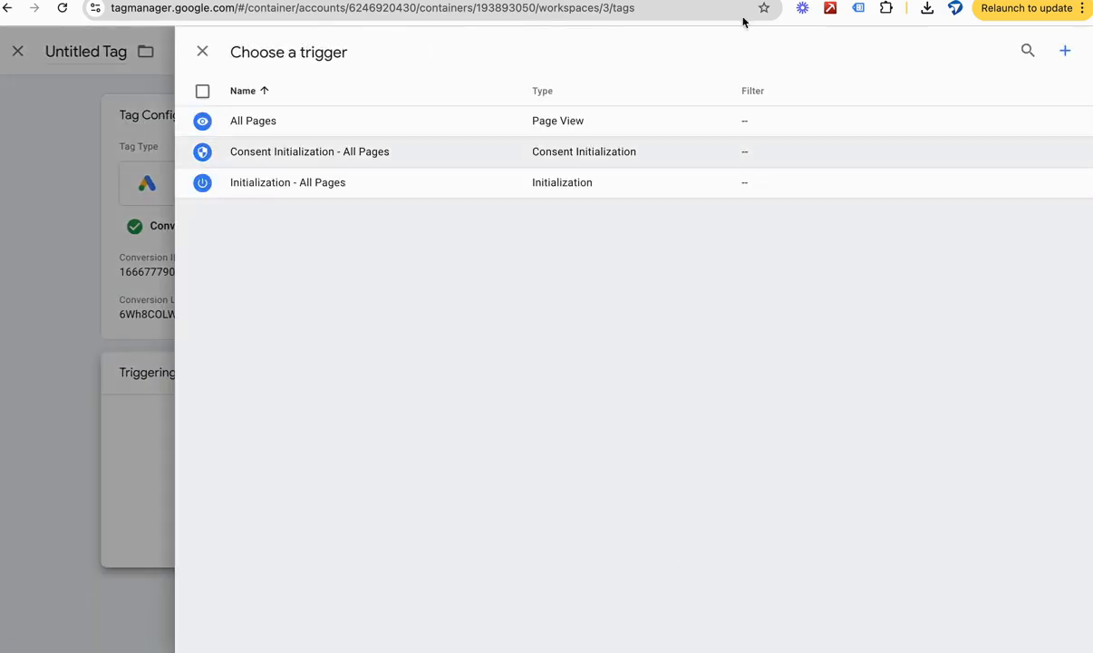
click(1065, 51)
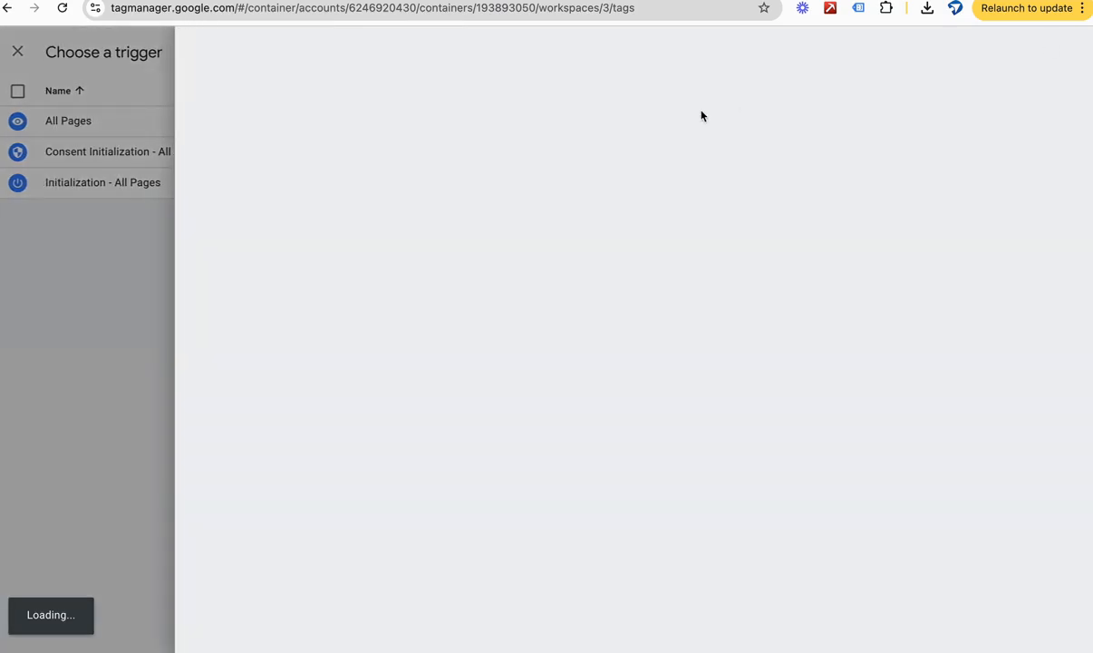
click(621, 185)
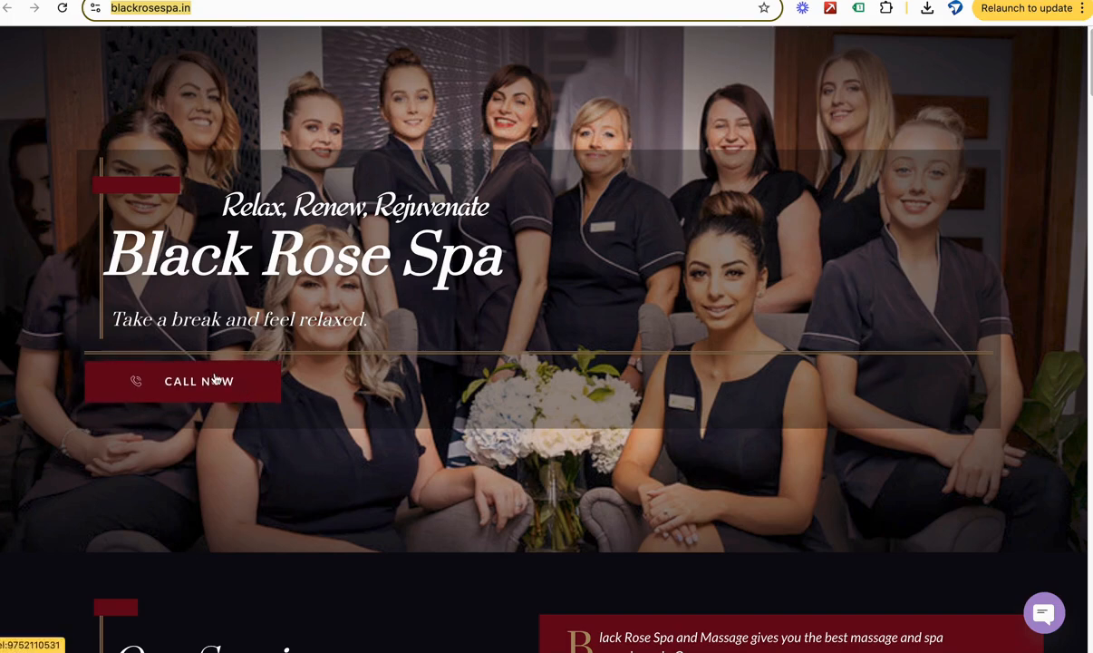
Step: On the blackrosespa.in home page, inspect the CALL NOW button's link element in the browser's developer tools
right_click(268, 440)
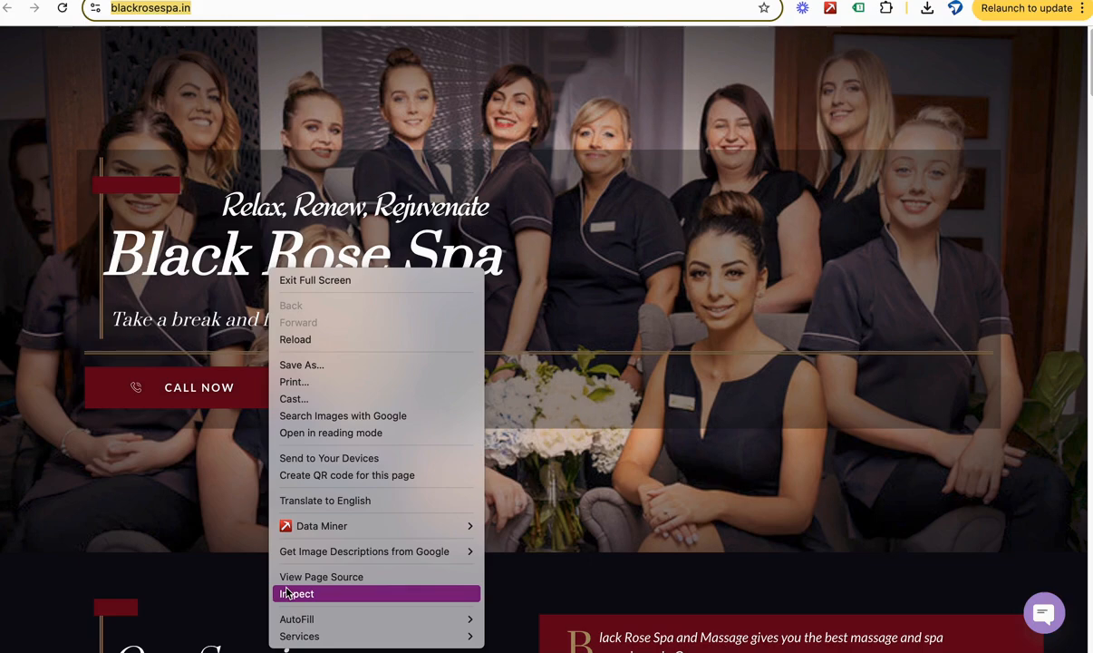
right_click(336, 355)
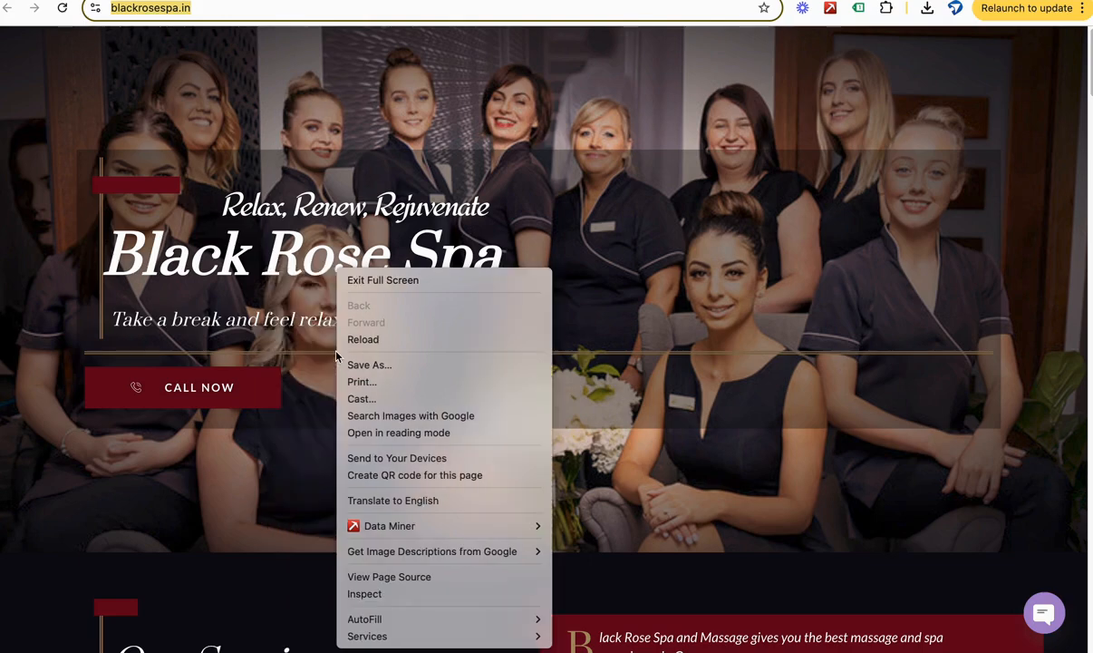
click(367, 595)
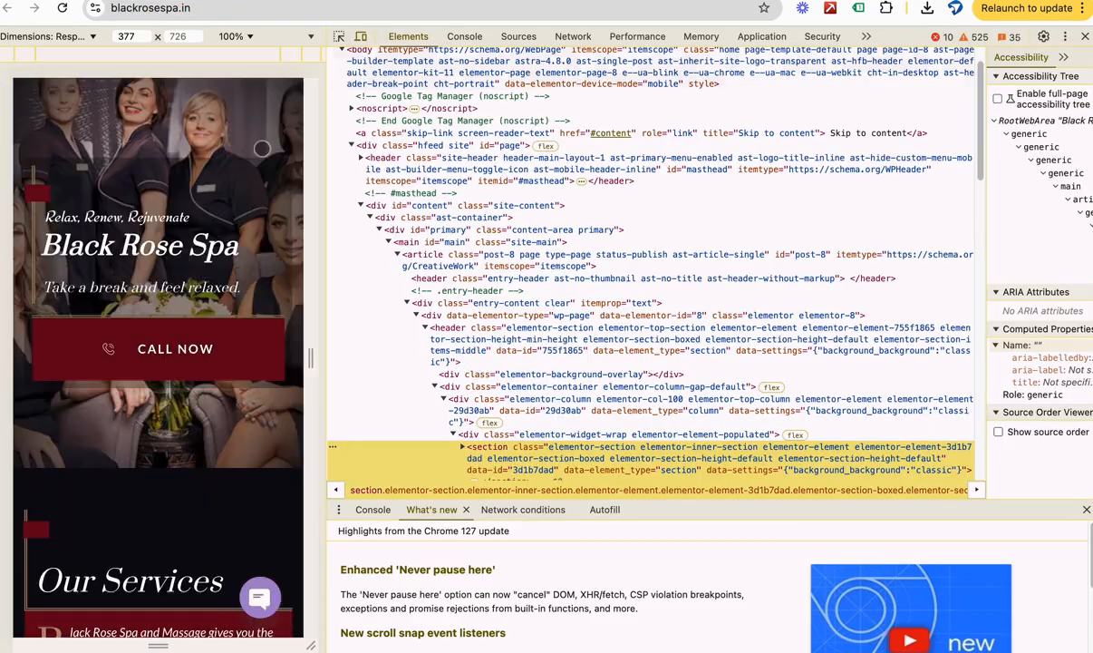
click(339, 36)
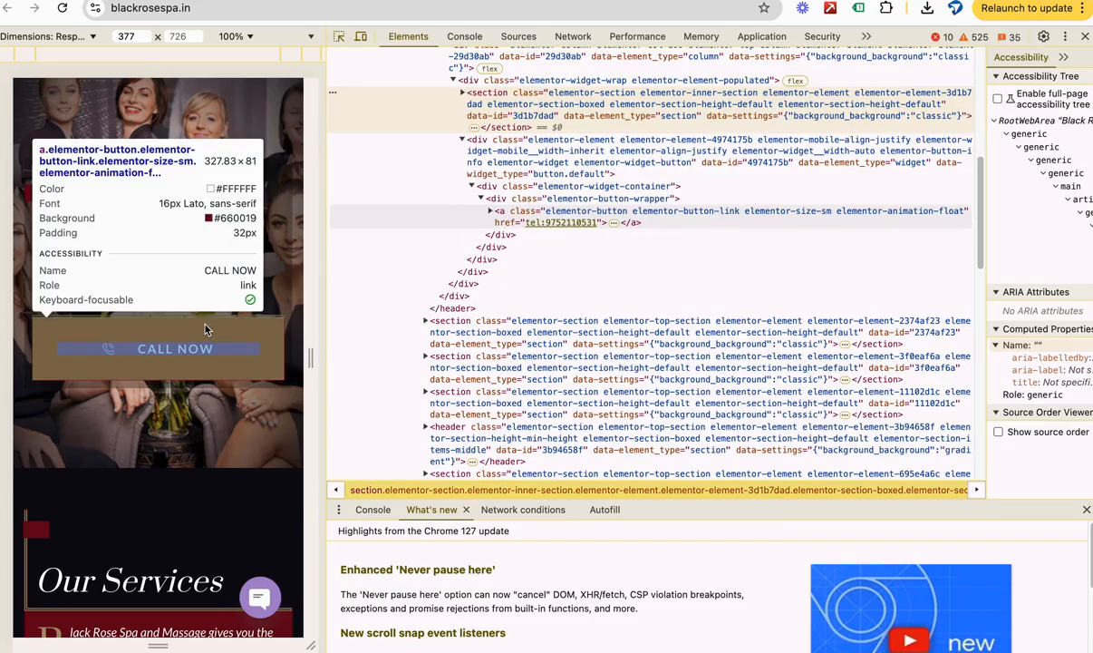
click(339, 37)
click(192, 340)
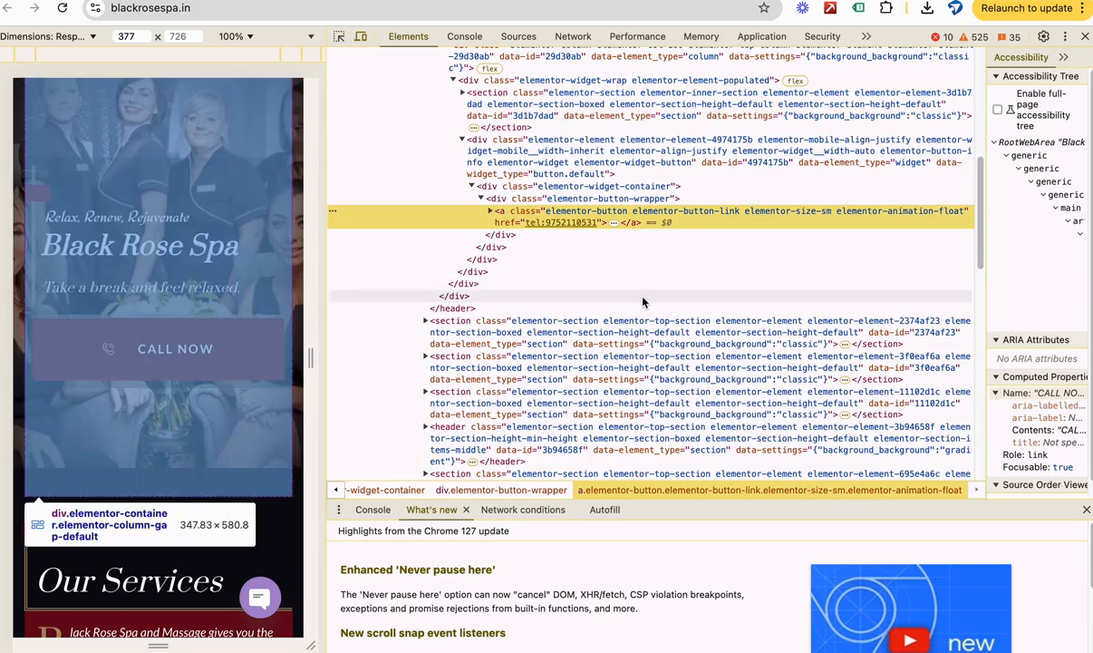
Step: Inspect the CALL NOW button's link again and copy the elementor-widget-container class from its enclosing div
double_click(610, 212)
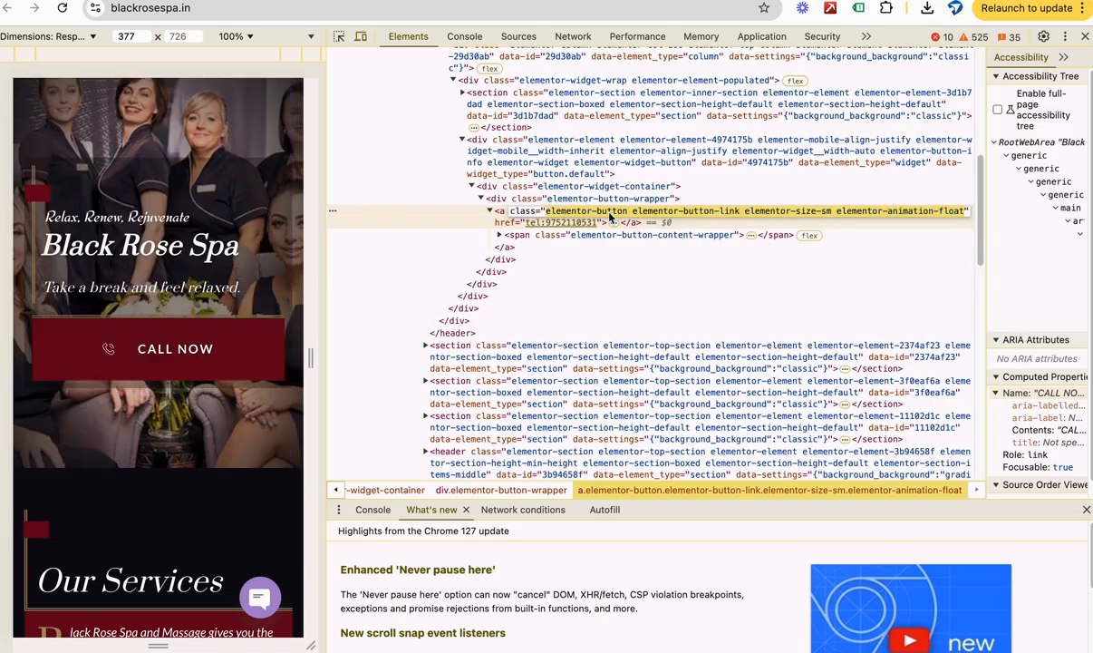
click(594, 202)
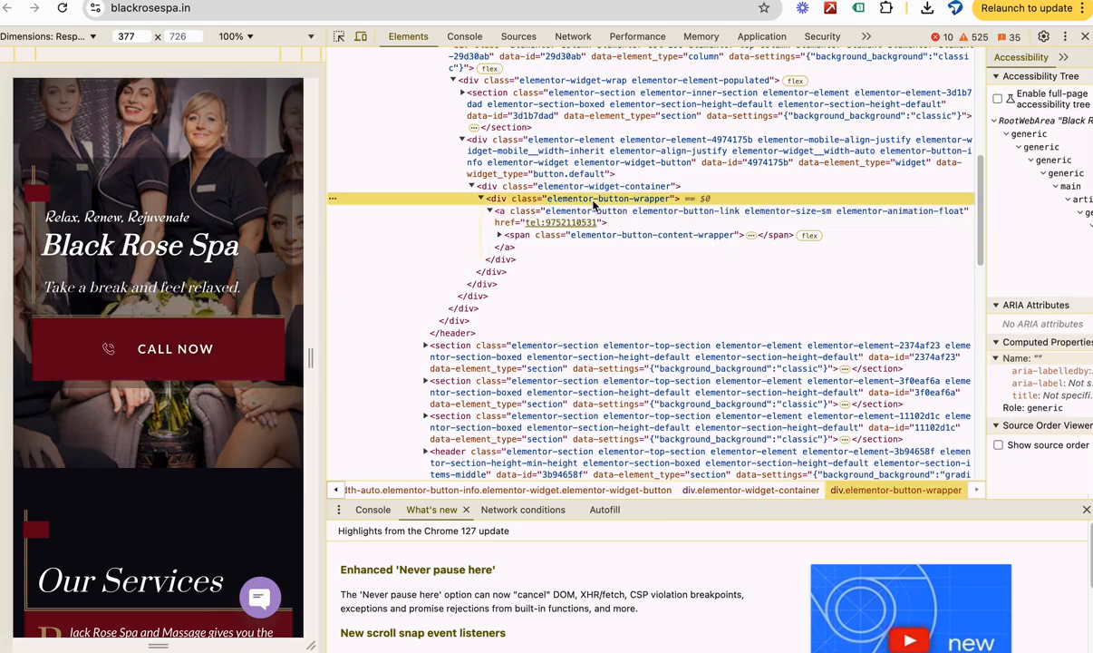
click(339, 37)
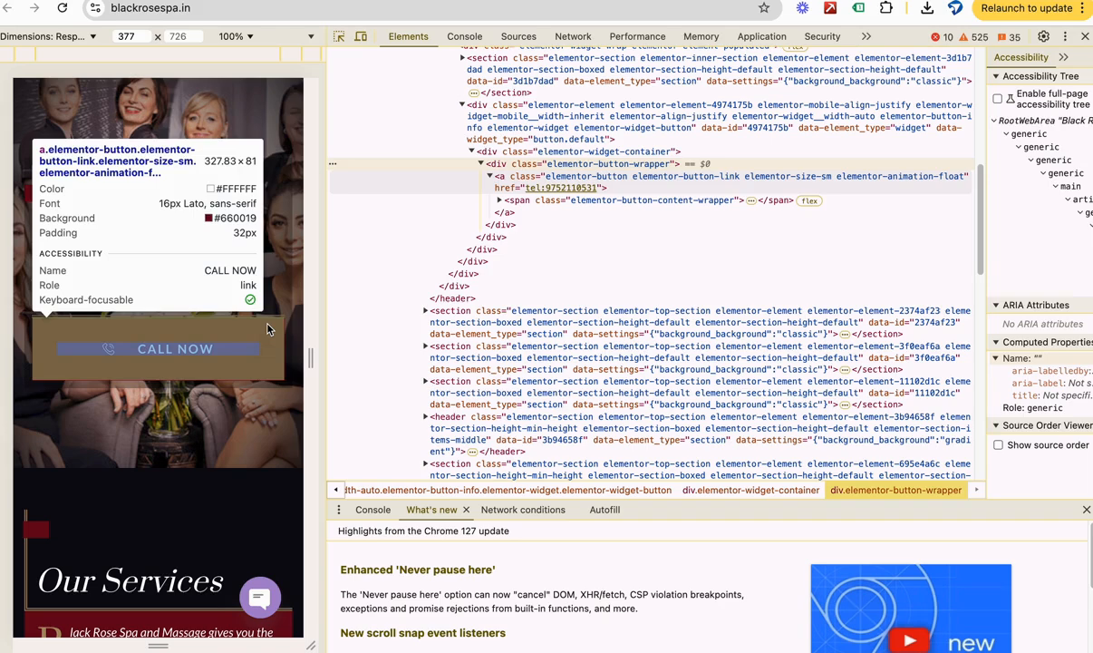
click(268, 329)
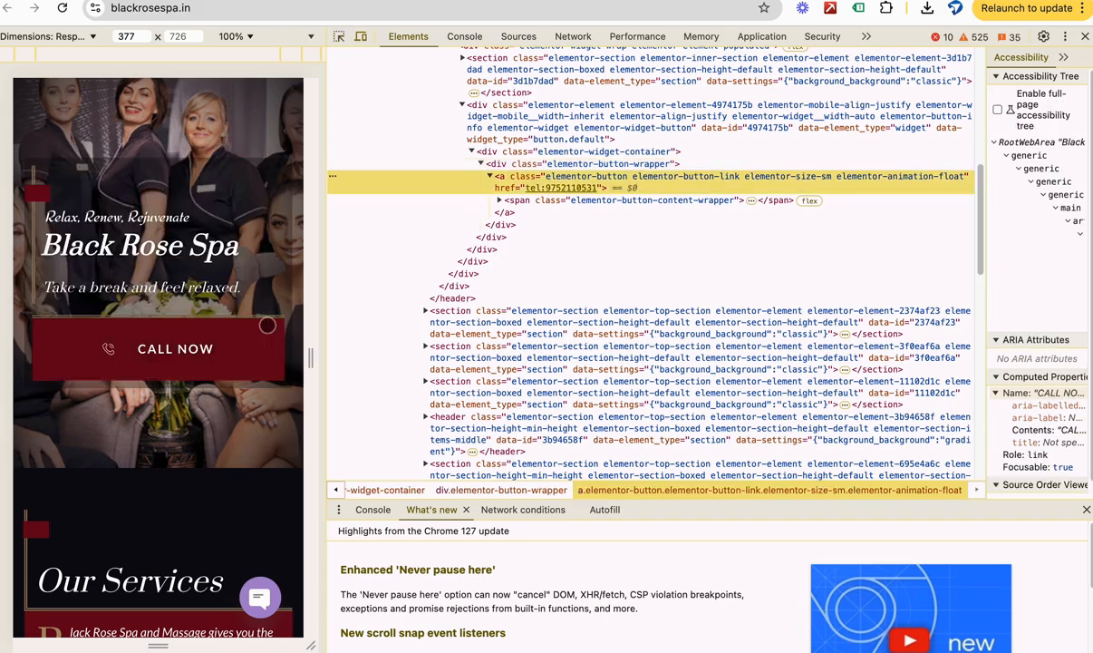
click(575, 152)
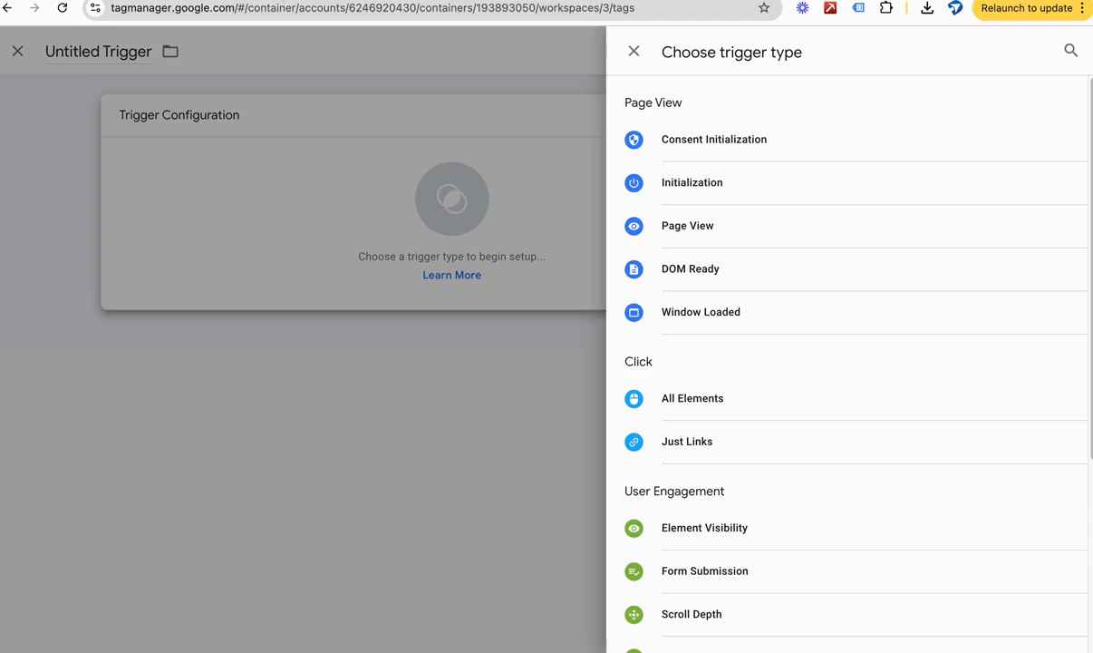
Step: In Tag Manager, set the trigger type to Click - All Elements, firing on Some Clicks, with the built-in variable Click Classes as condition
click(698, 412)
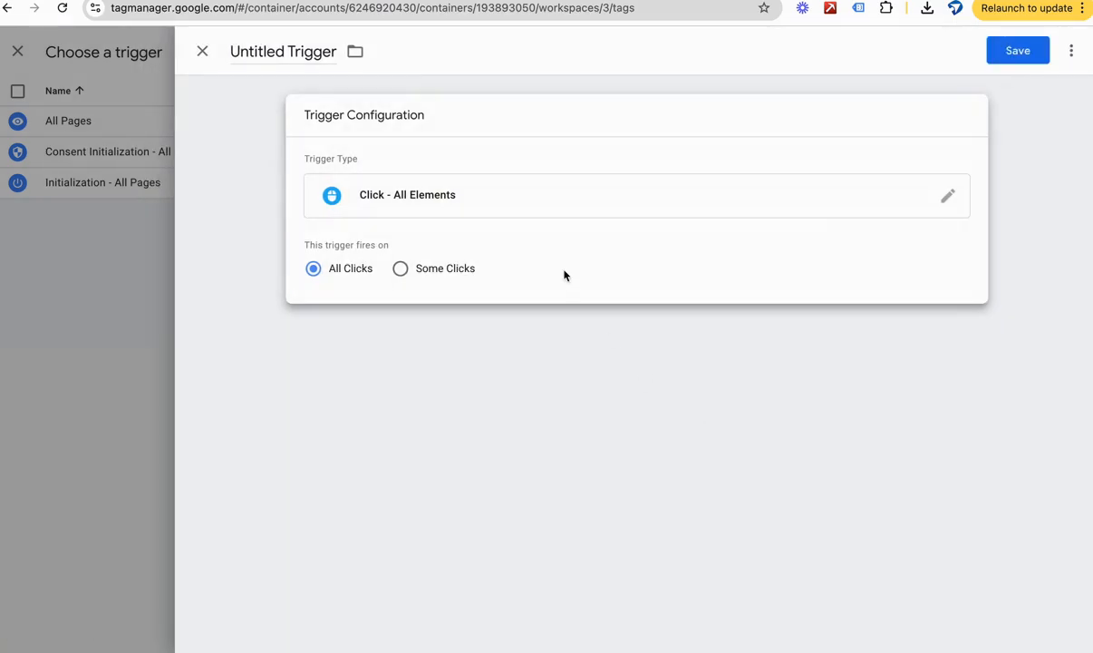
click(421, 272)
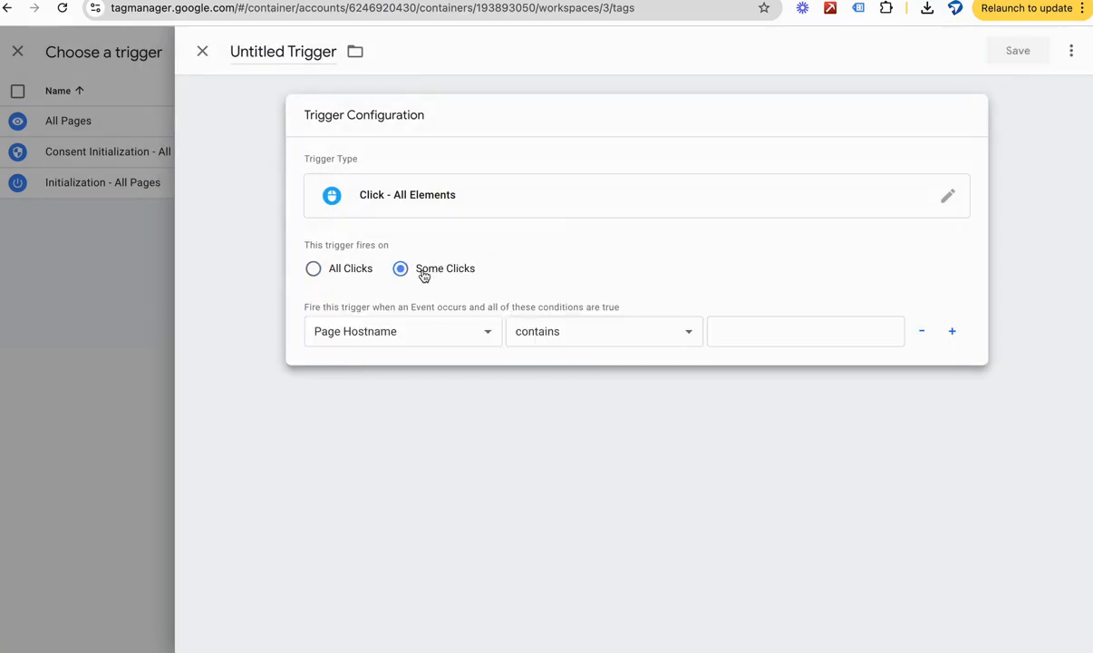
click(412, 332)
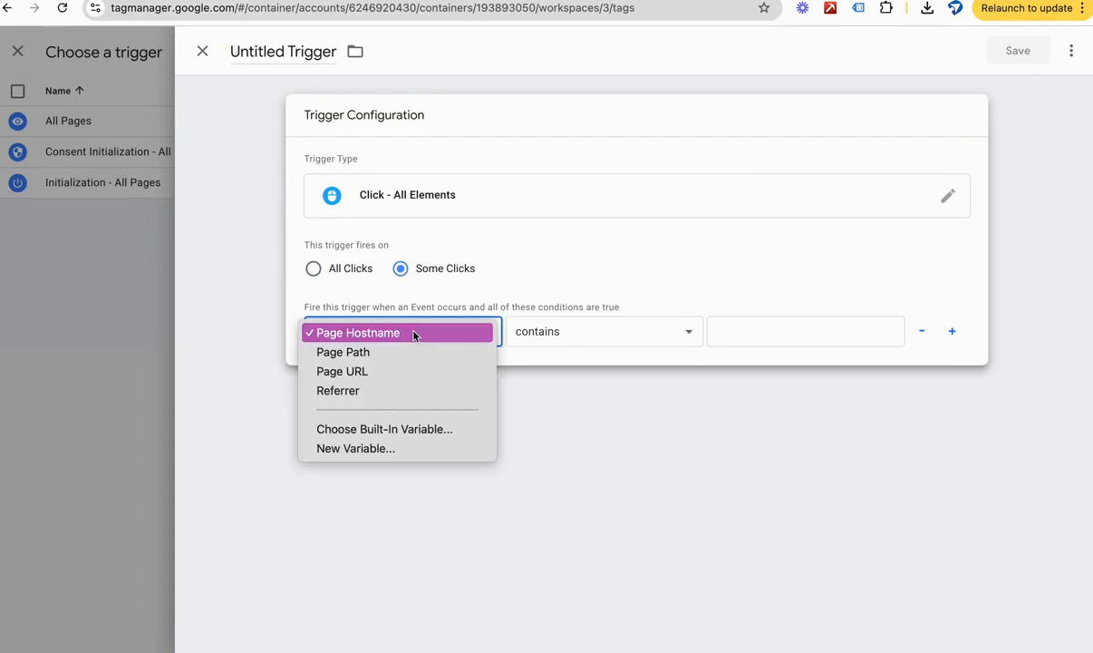
click(370, 429)
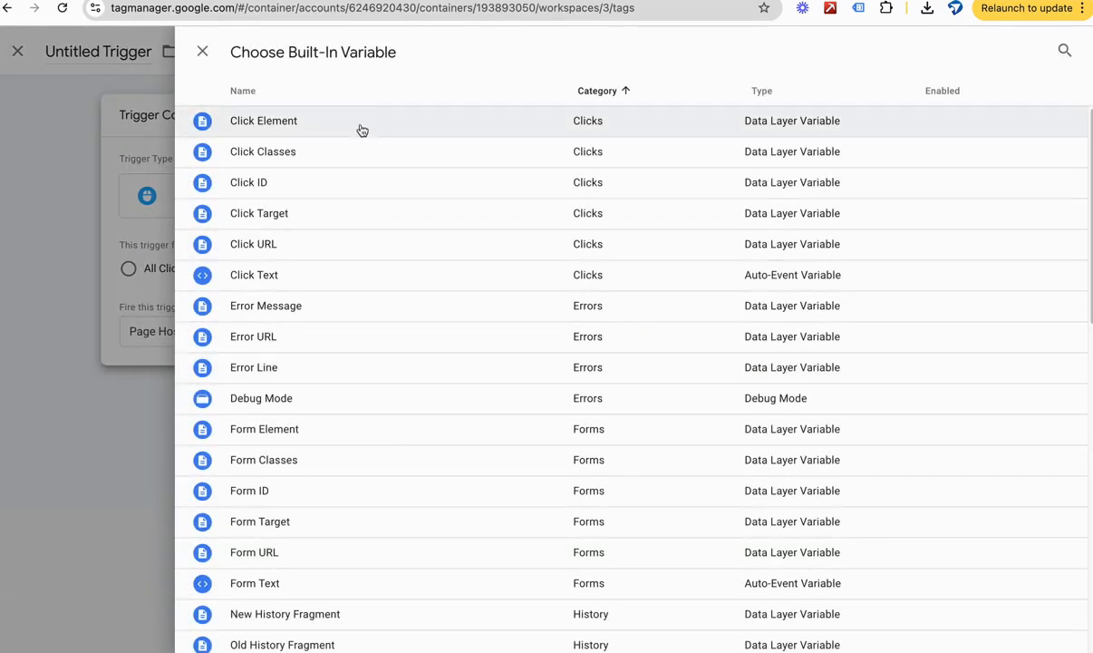
click(308, 164)
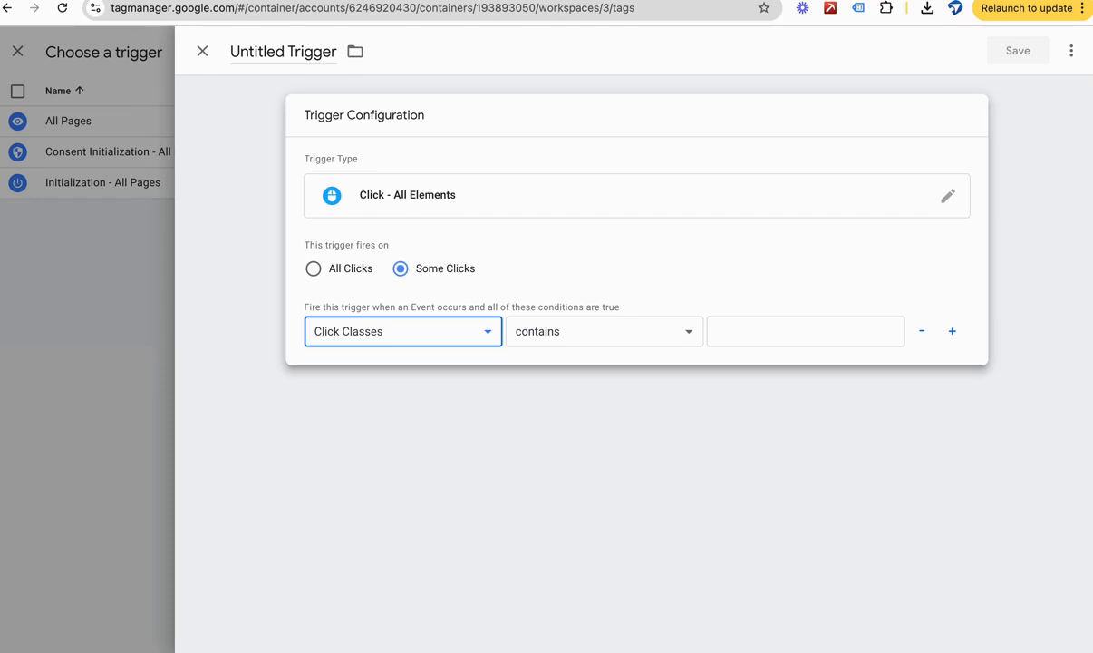
Step: Make the Click Classes condition contain elementor-widget-container, checking the class against the website's markup
click(765, 326)
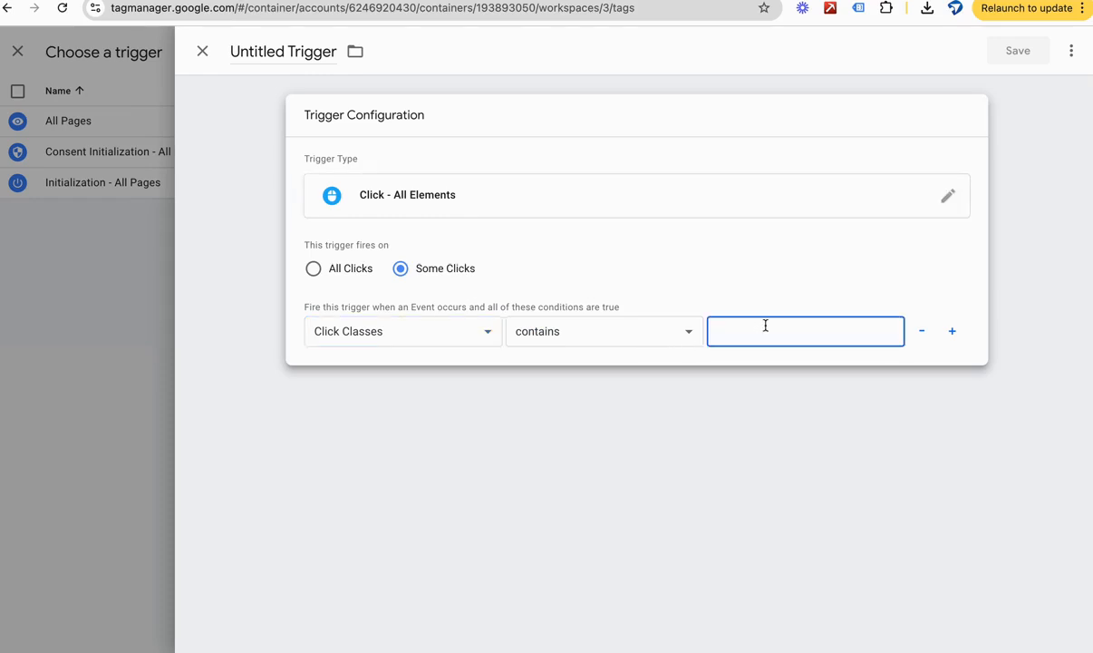
text(elementor-widget-container)
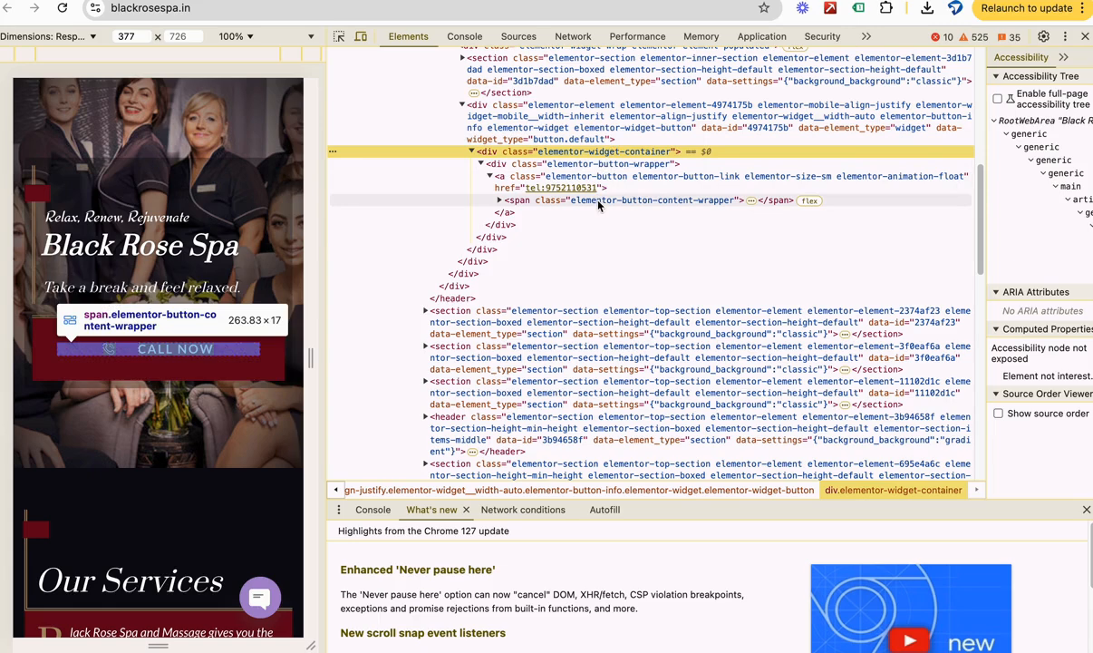
click(454, 0)
click(338, 0)
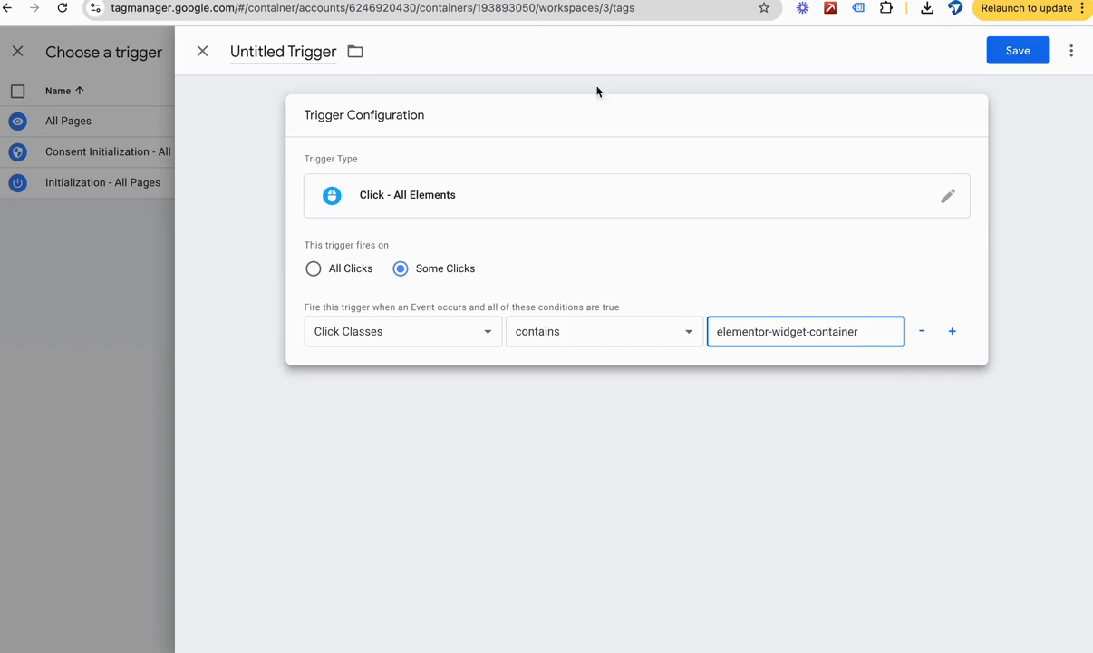
Step: Save the trigger under the name Call Button Click
click(1003, 55)
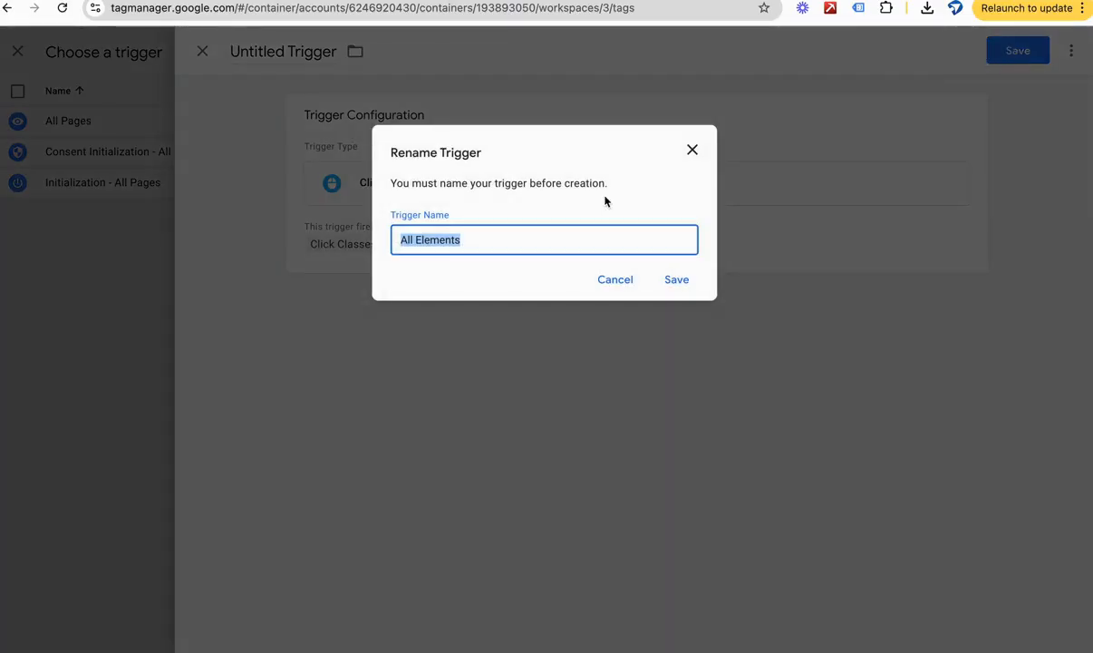
double_click(525, 243)
triple_click(524, 244)
text(Cla)
key(BackSpace)
key(BackSpace)
text(all Button Clieck)
key(BackSpace)
key(BackSpace)
key(BackSpace)
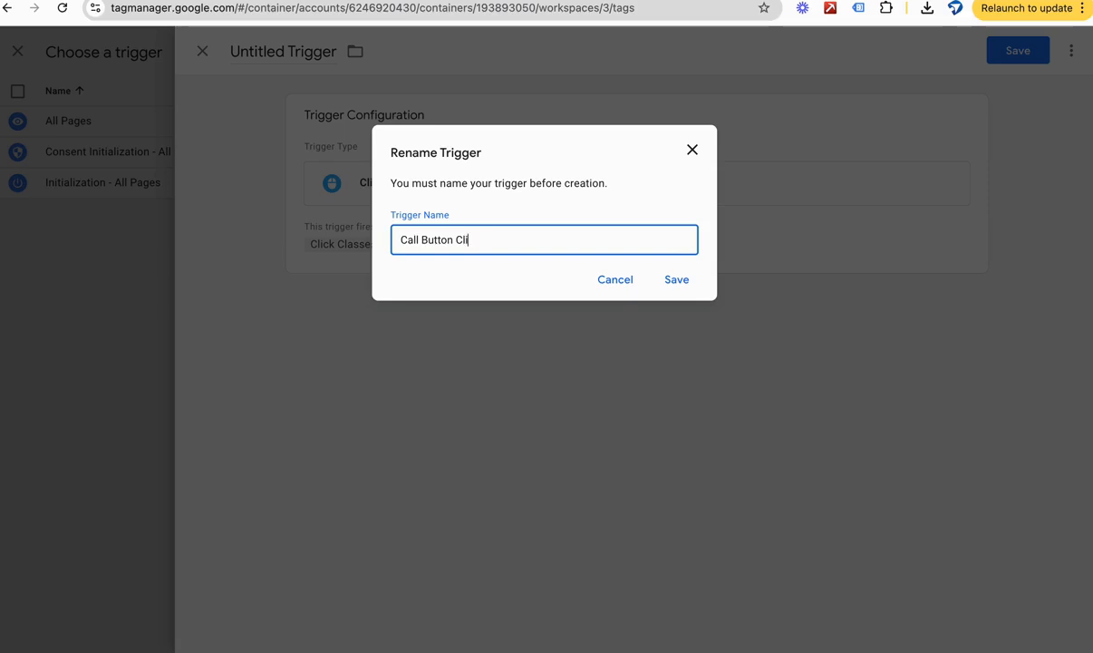
text(ick)
click(518, 282)
click(672, 282)
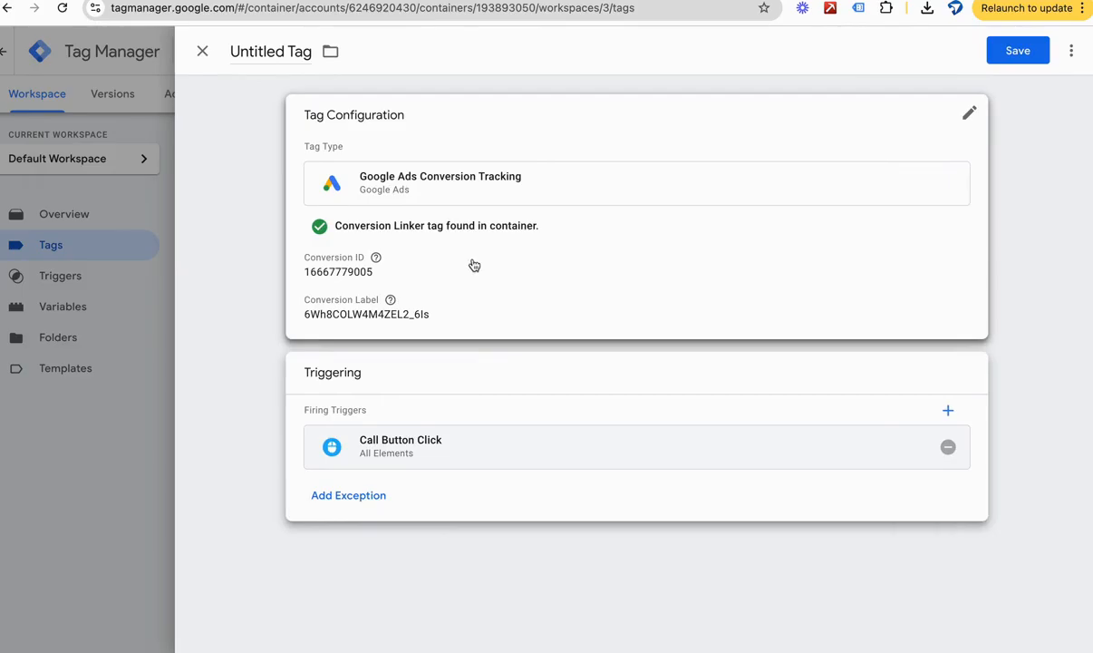
Step: Save the conversion tag under the name Google Ads Conversion Tracking- Call Button Click
click(1041, 52)
click(621, 248)
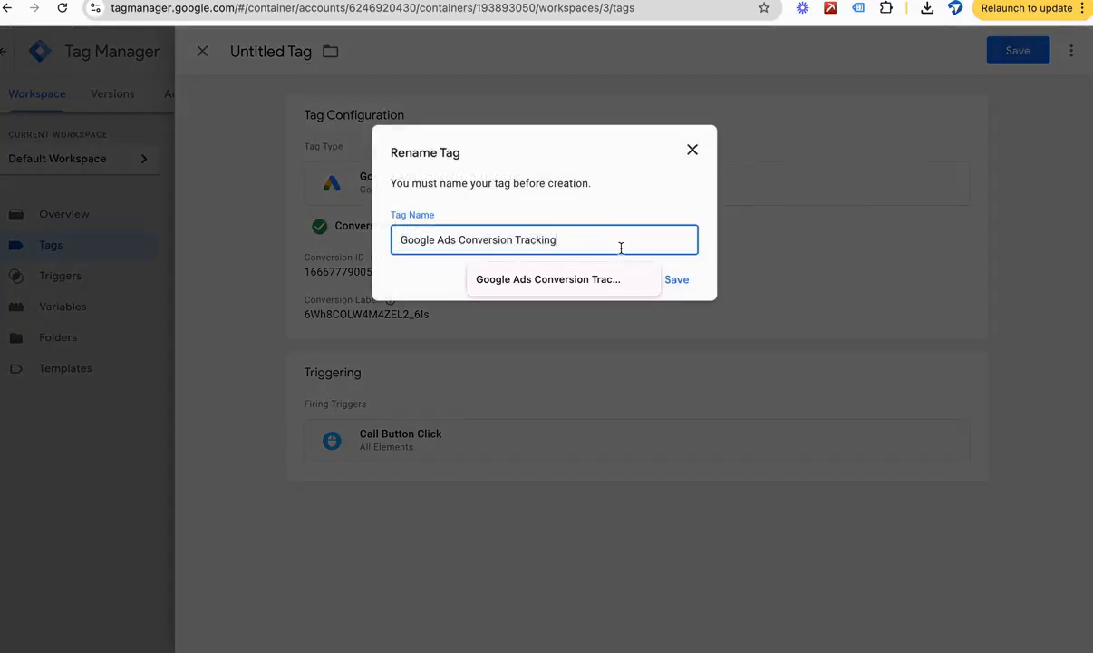
text(-)
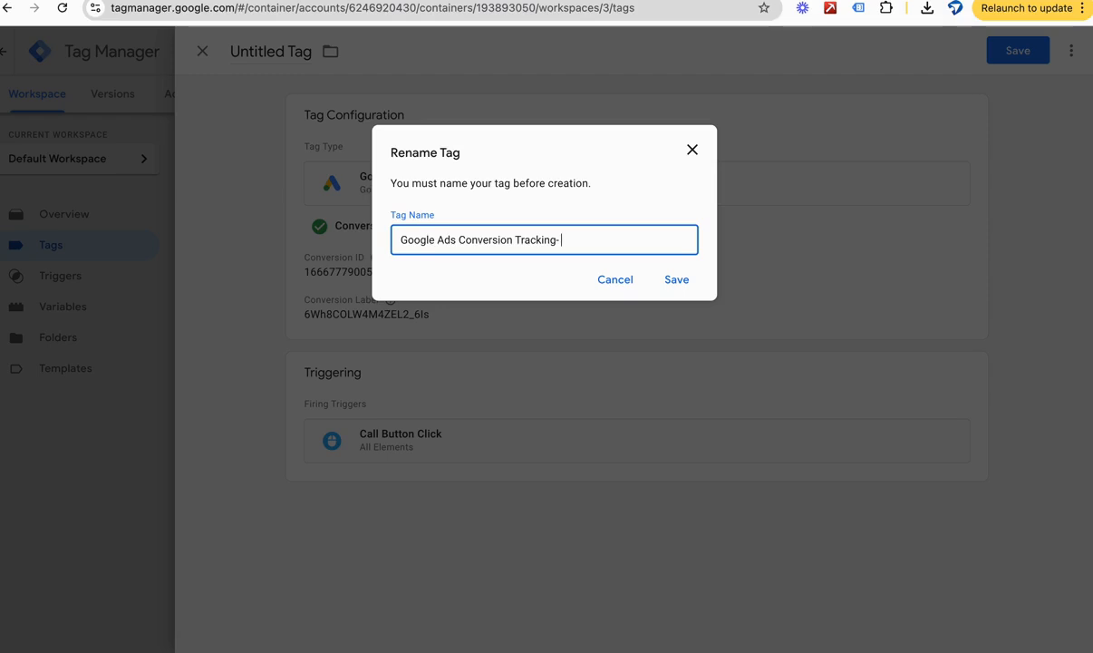
text( Call Button Click)
click(684, 282)
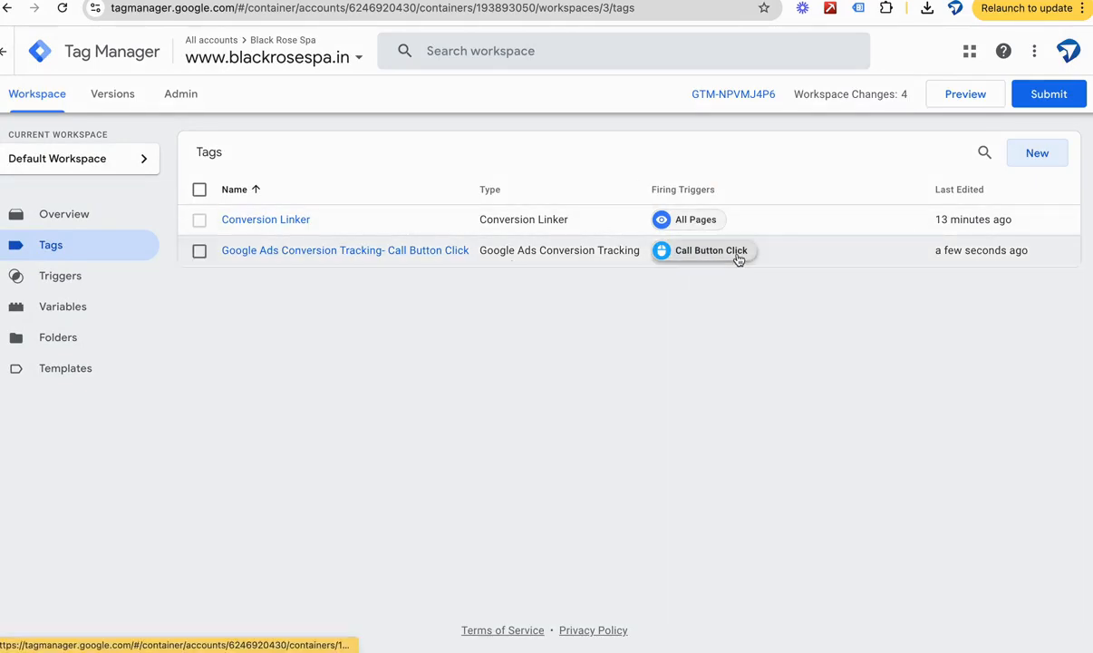
Step: Publish the workspace changes without a version name or description and return to the workspace overview
click(1046, 98)
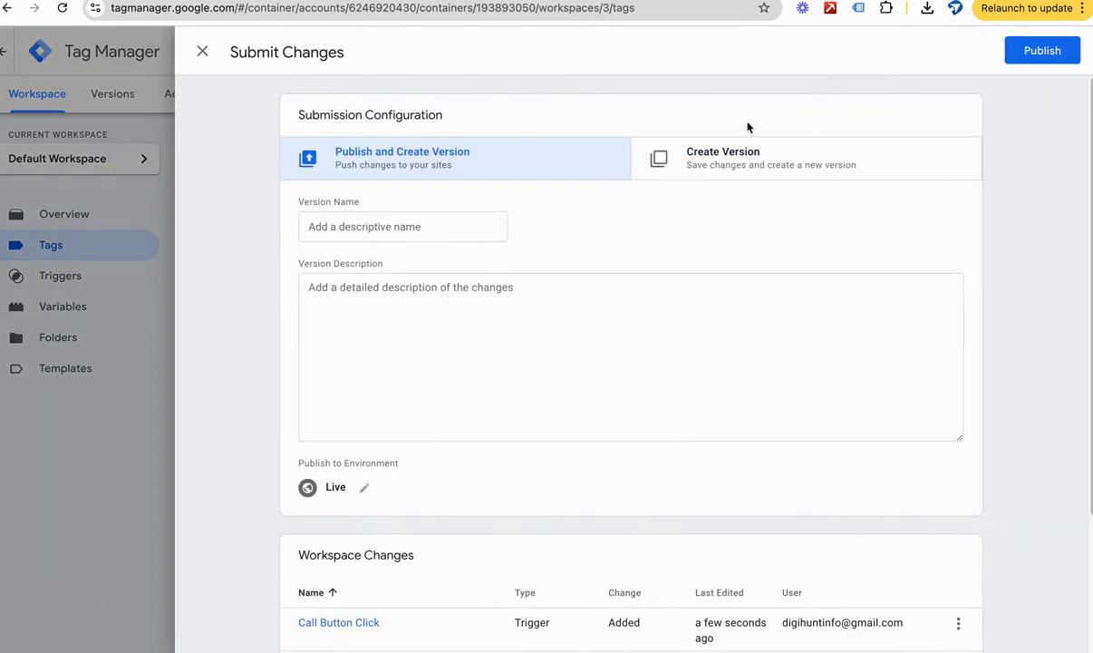
click(1043, 50)
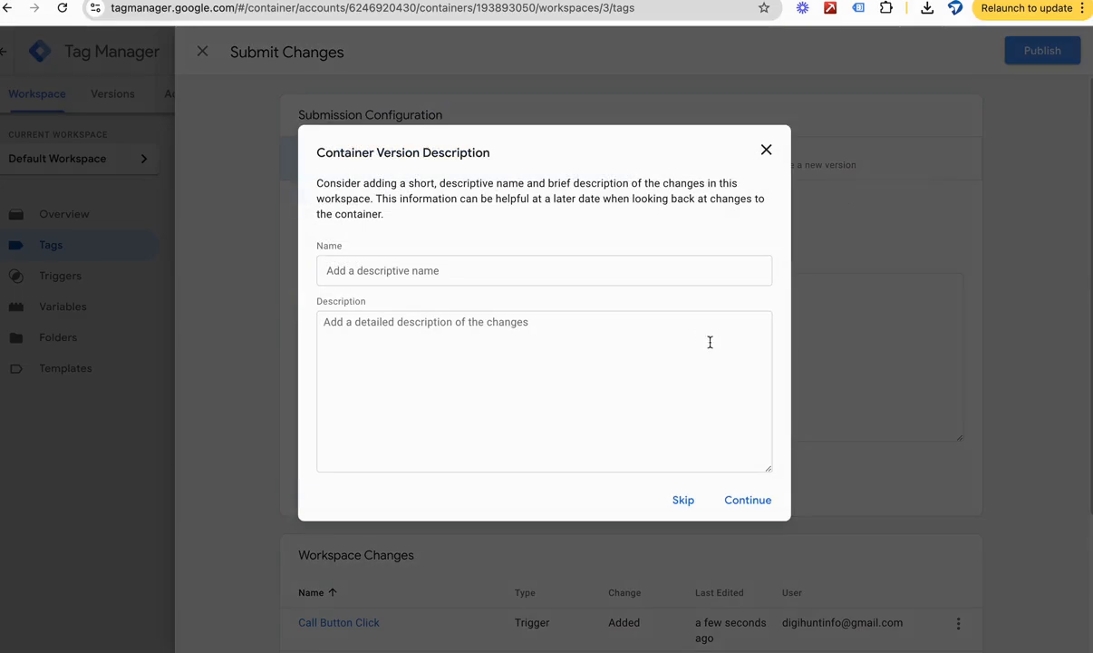
click(745, 500)
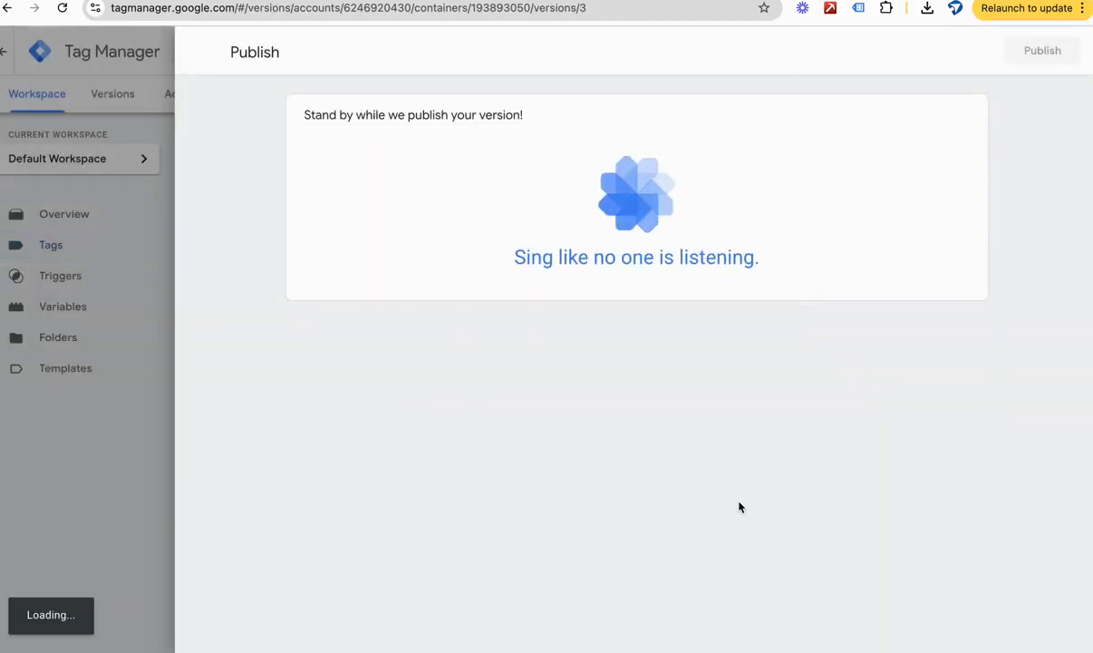
click(202, 52)
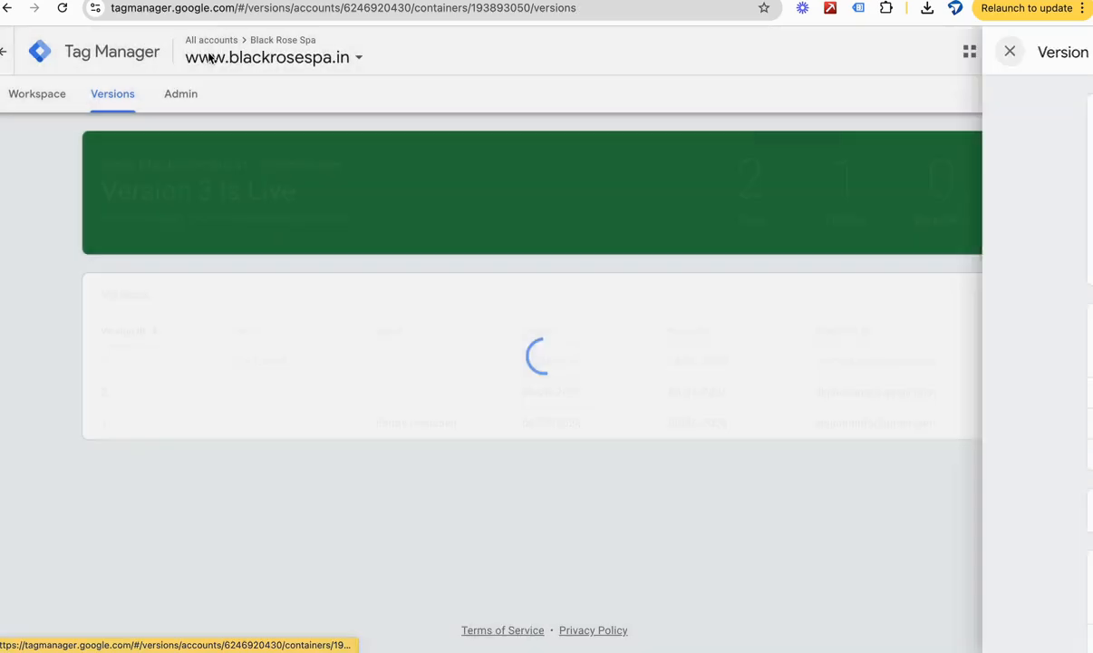
click(36, 93)
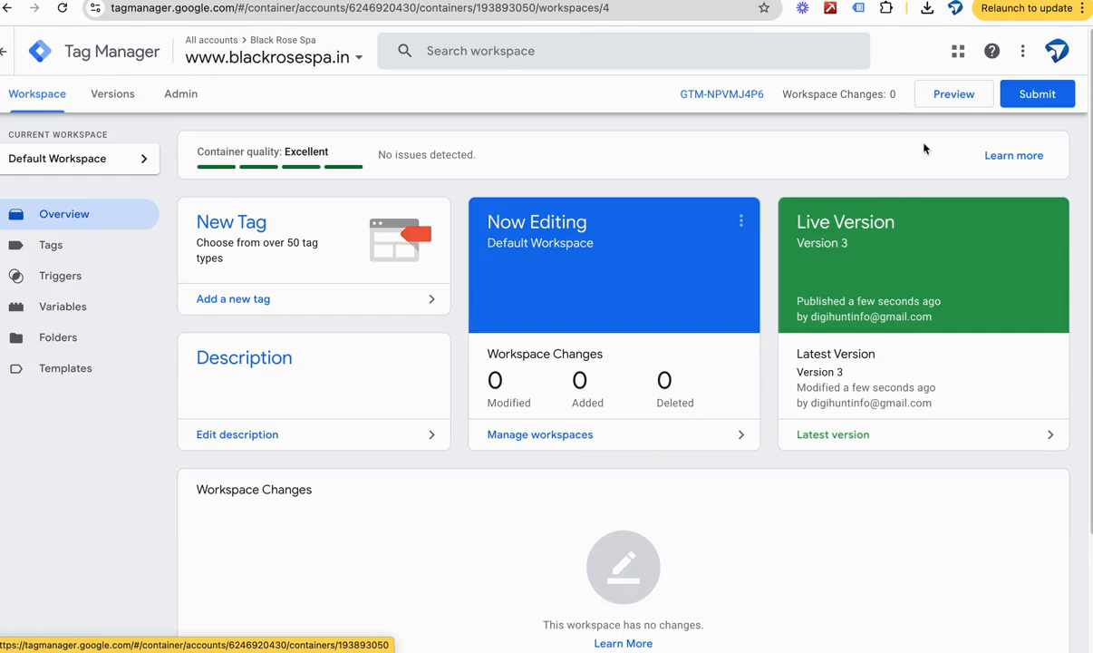
click(947, 96)
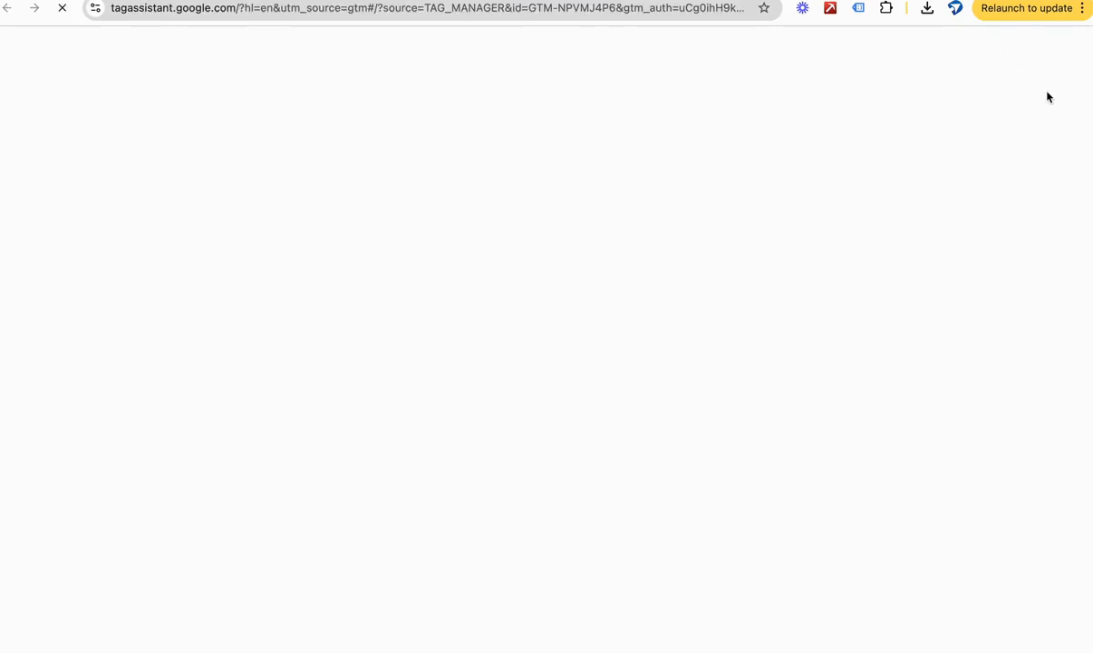
click(330, 0)
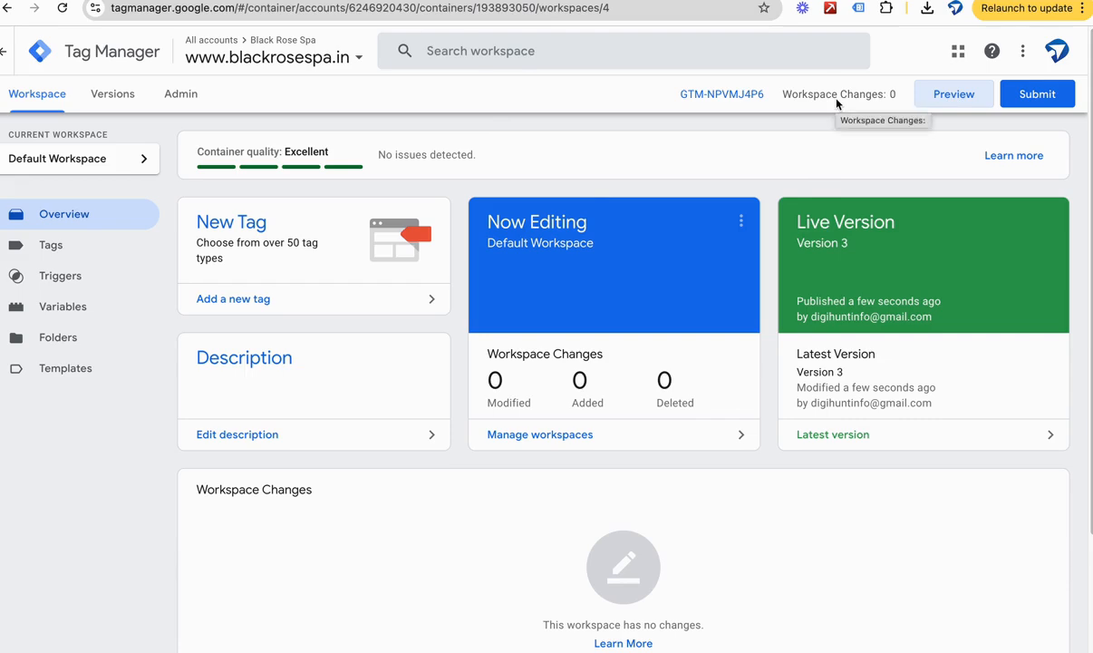
click(954, 93)
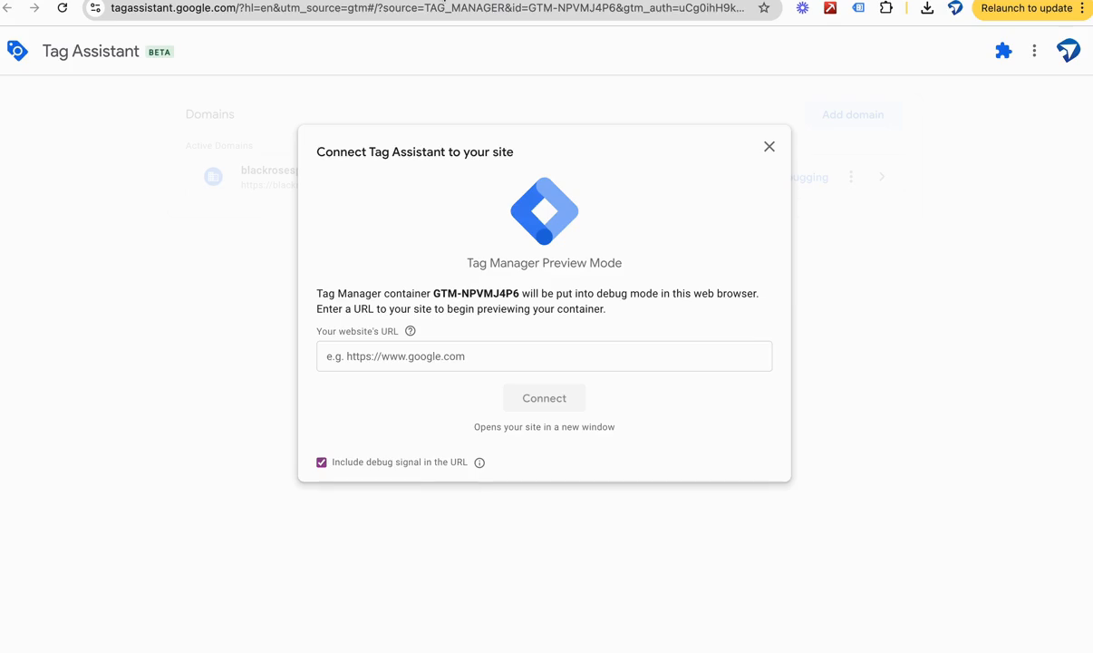
click(427, 357)
click(454, 395)
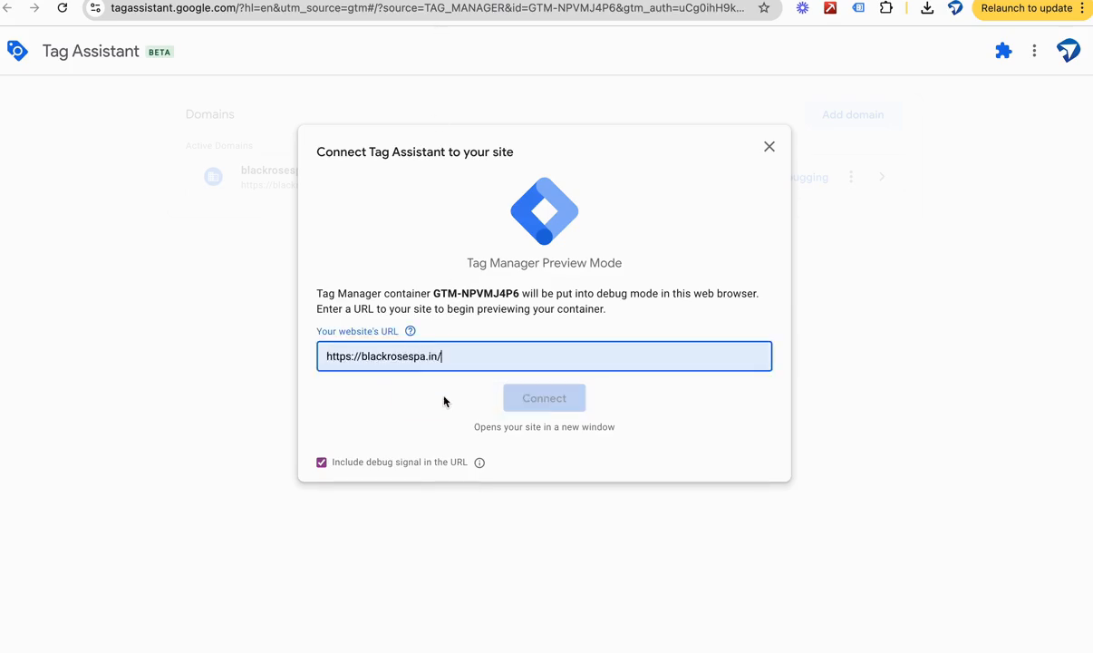
click(542, 397)
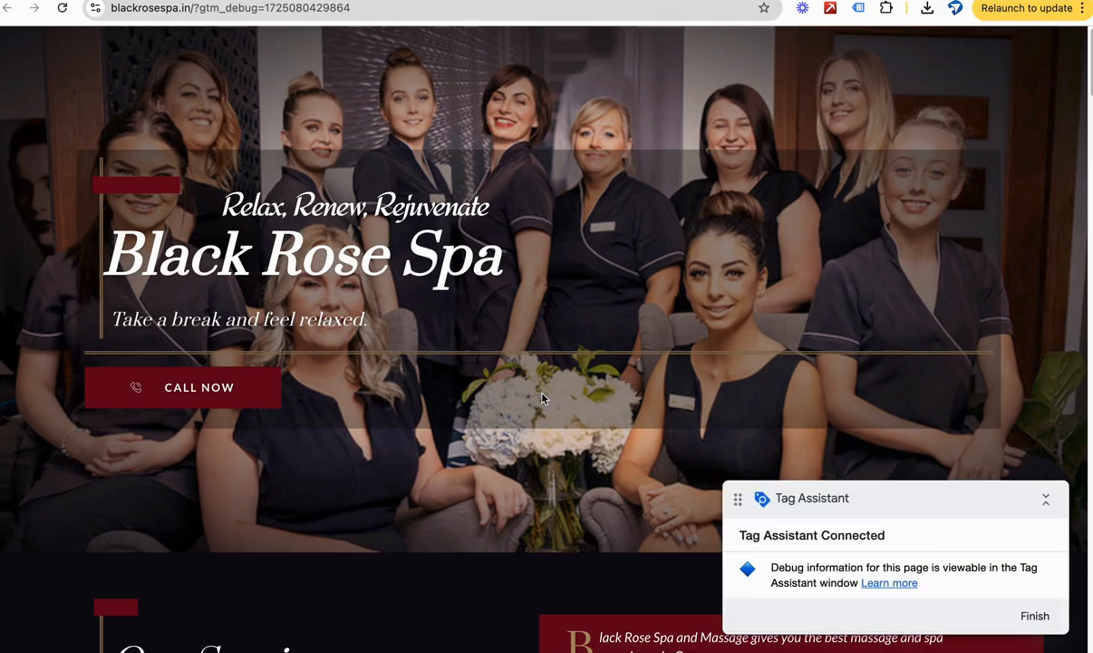
Step: Test the CALL NOW button on the connected site and check the fired and unfired tags in Tag Assistant
click(435, 1)
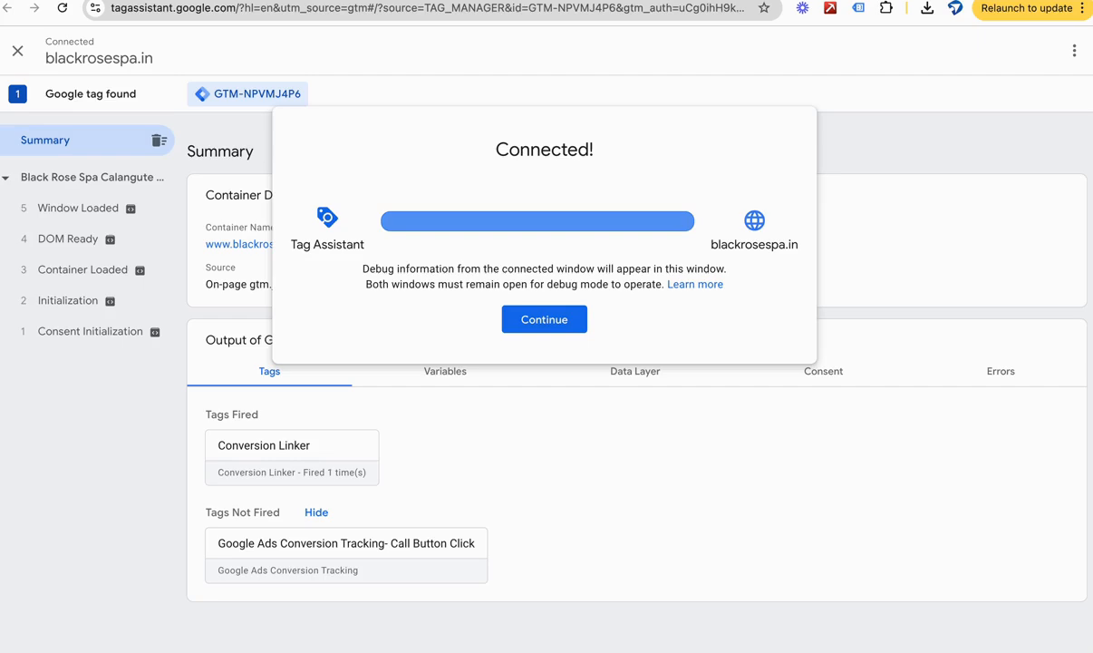
click(560, 330)
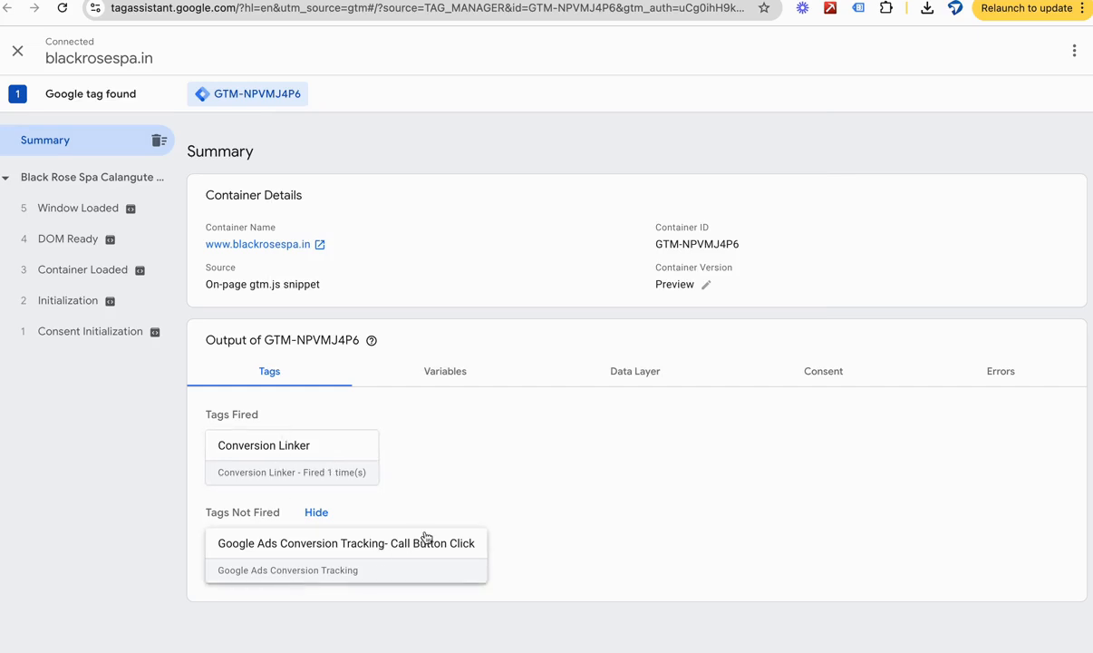
click(238, 1)
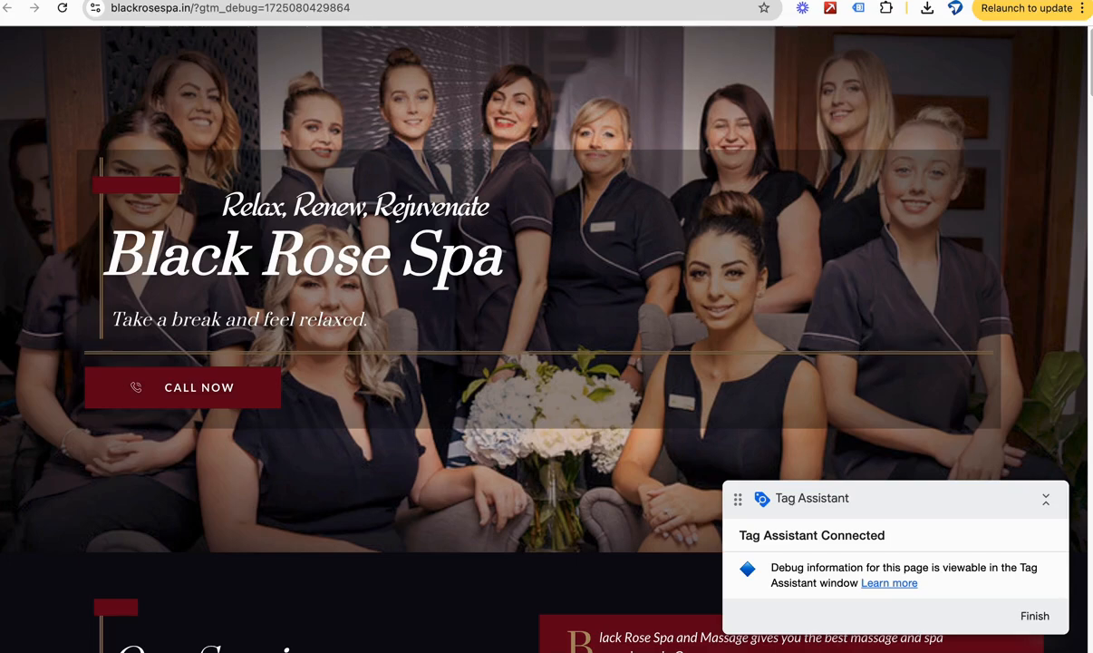
click(211, 384)
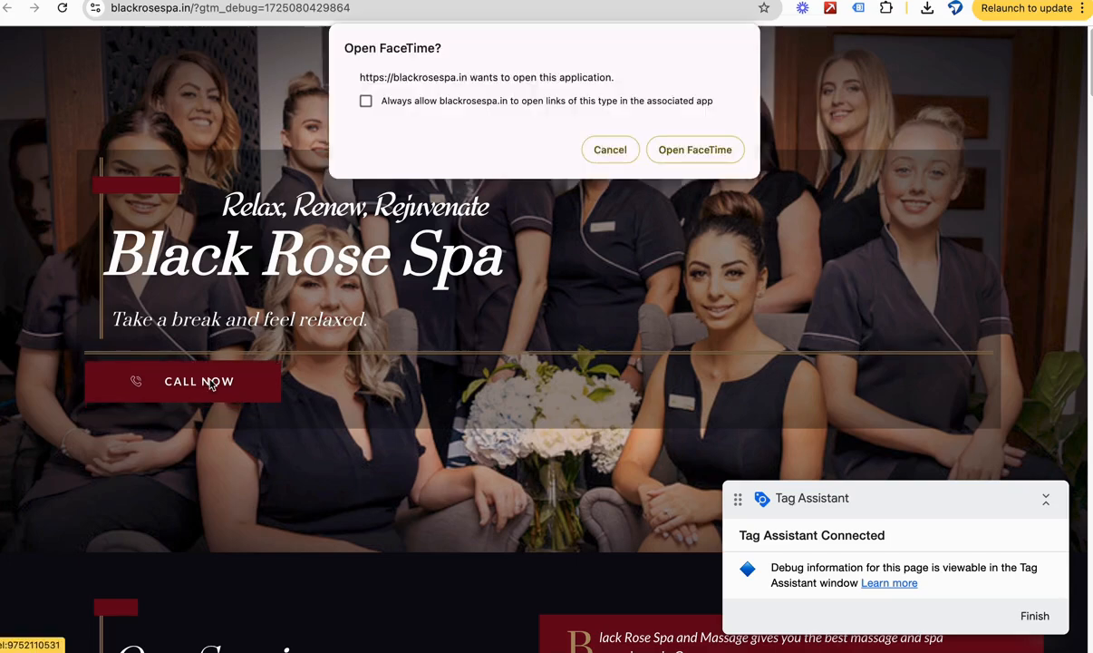
click(399, 0)
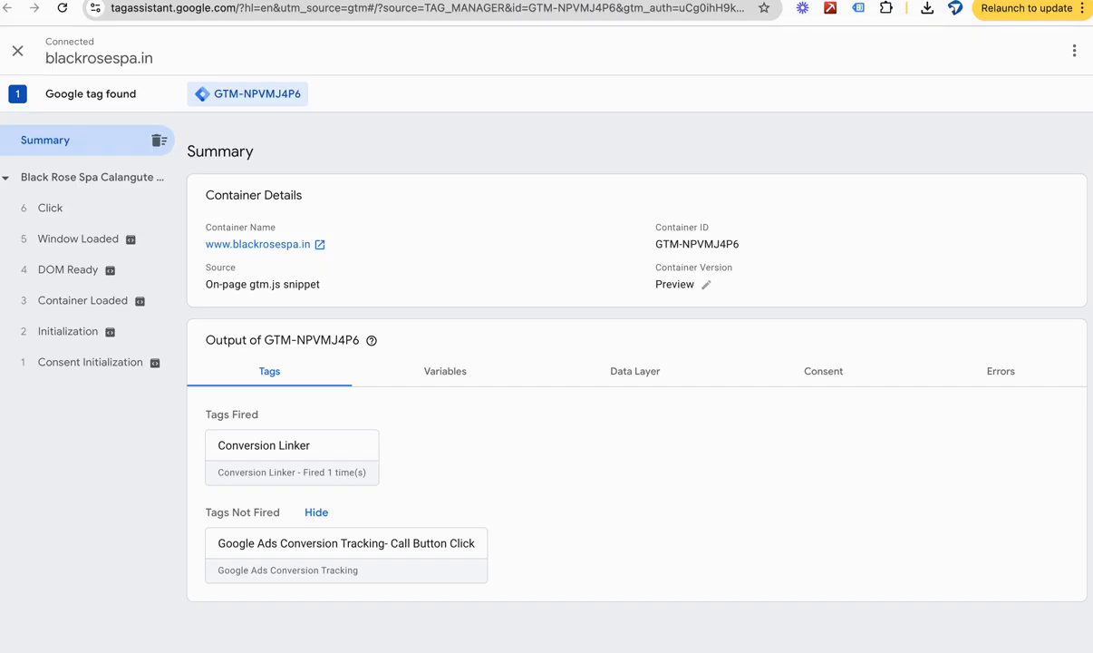
click(238, 1)
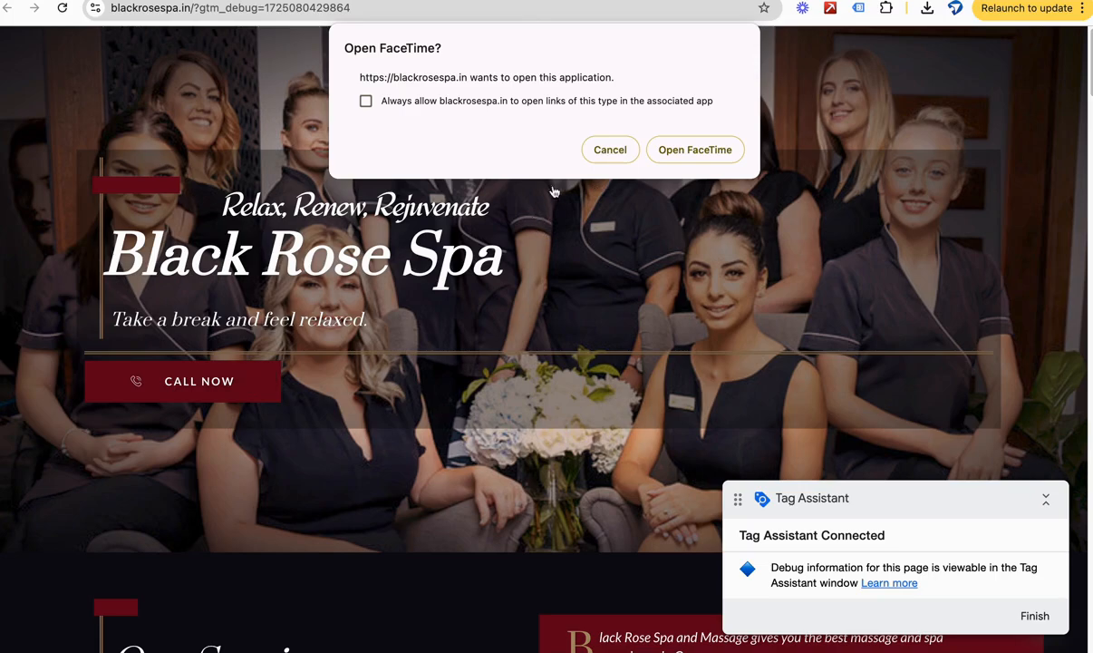
Step: Open the call link in FaceTime and inspect the Google Ads Conversion Tracking- Call Button Click tag's details in Tag Assistant
click(696, 147)
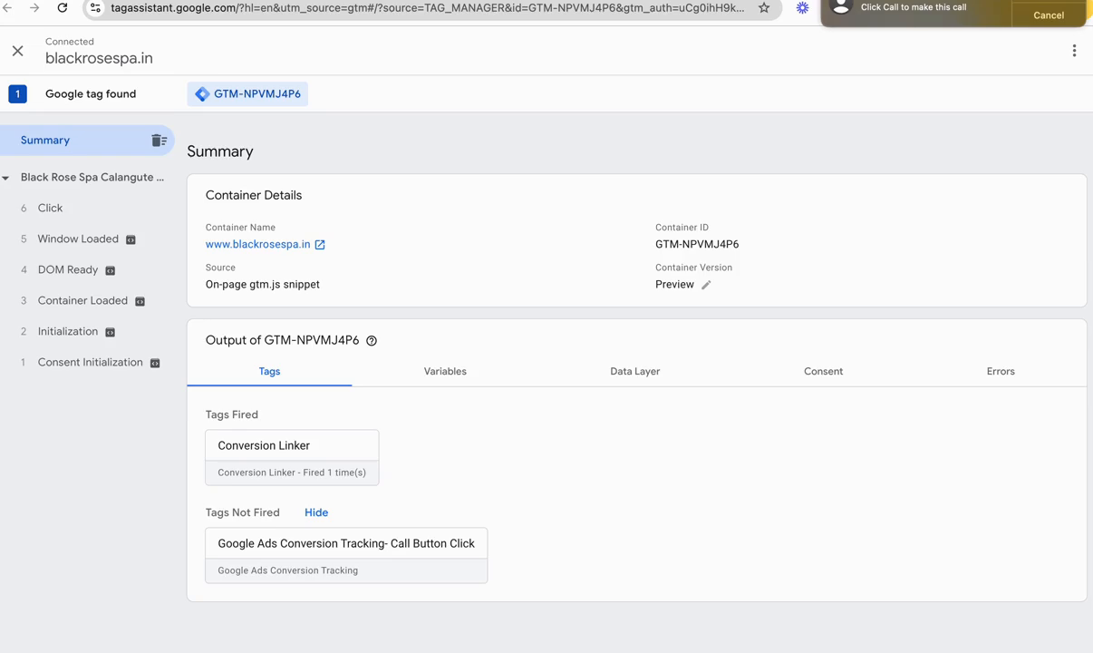
click(458, 372)
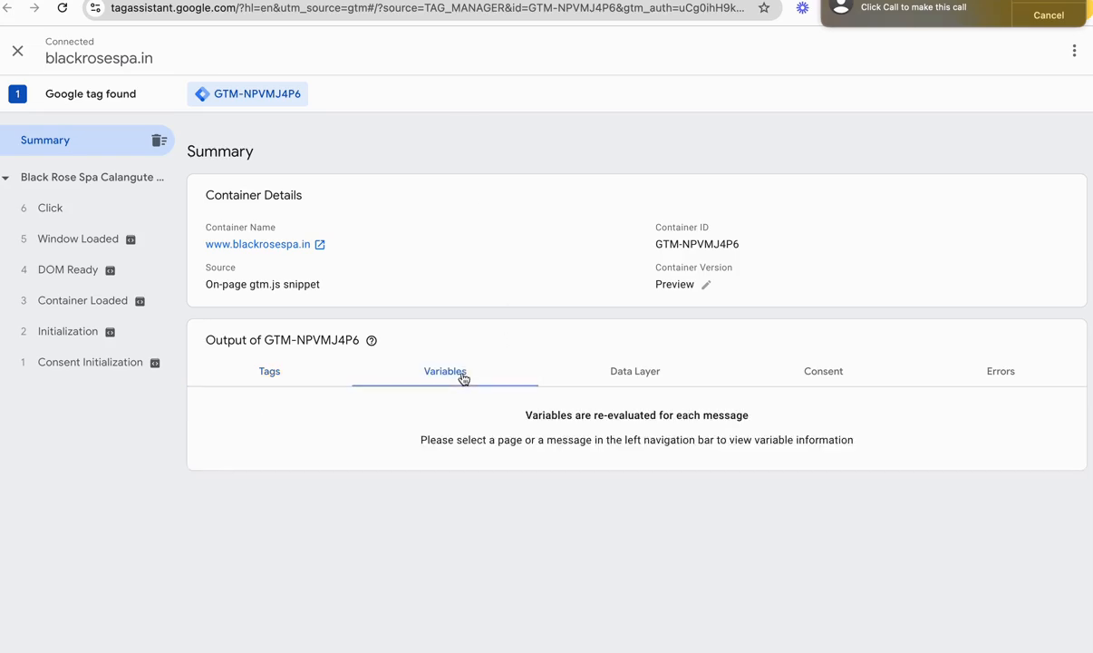
click(295, 377)
click(349, 556)
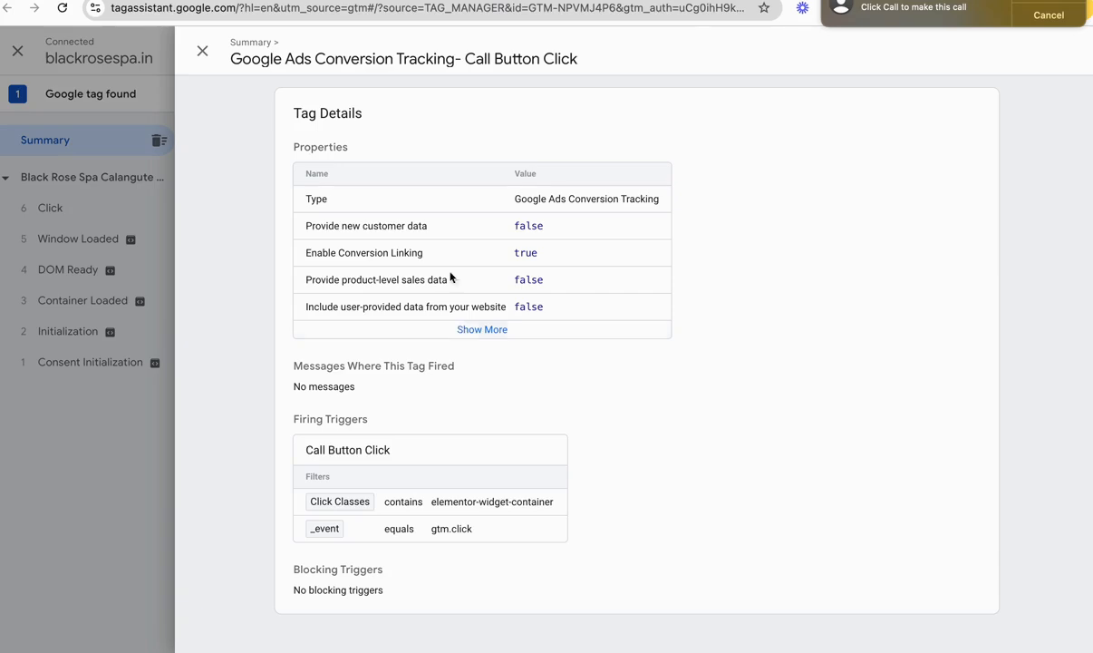
click(201, 50)
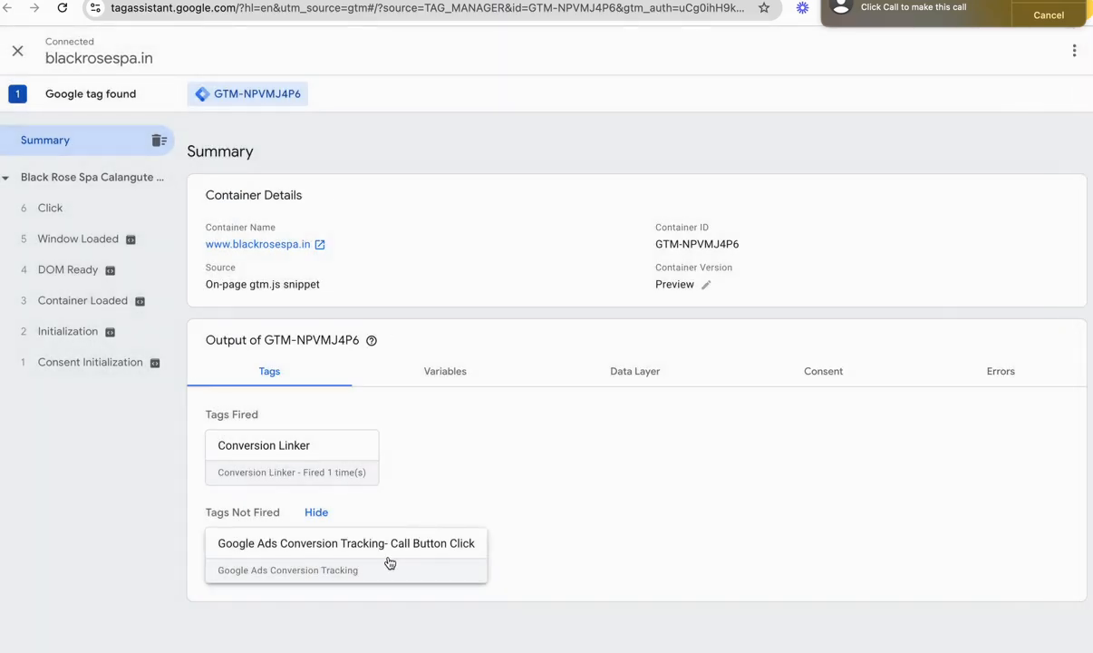
drag(367, 530, 525, 470)
click(435, 384)
click(313, 374)
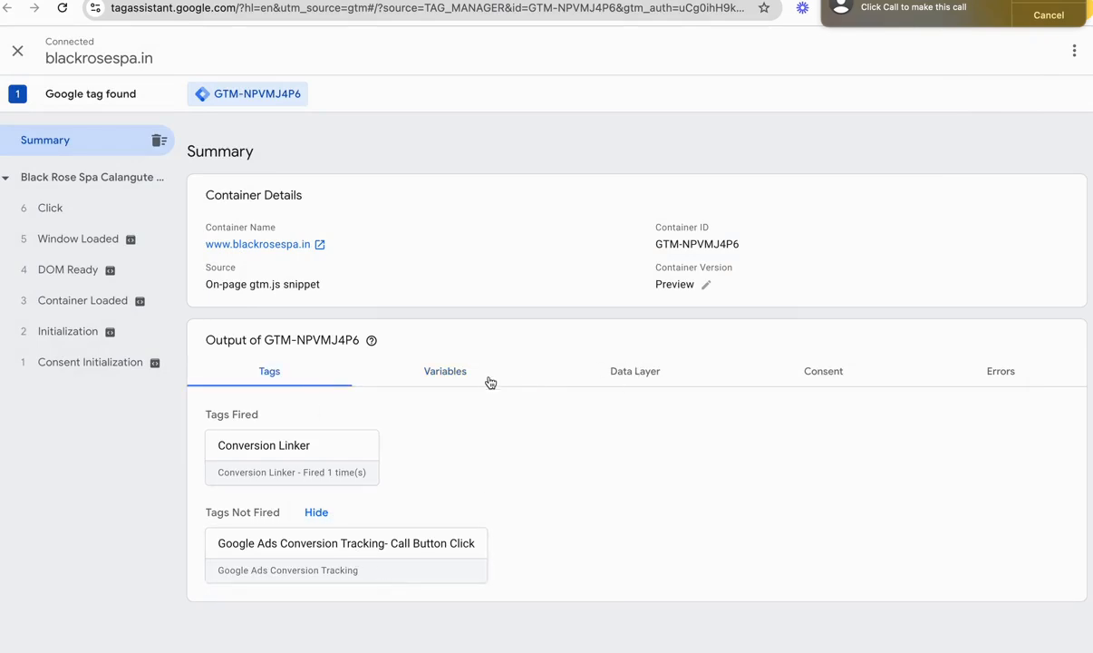
Step: Examine the tags and variables recorded for the Click event and for the Black Rose Spa page in Tag Assistant
click(91, 205)
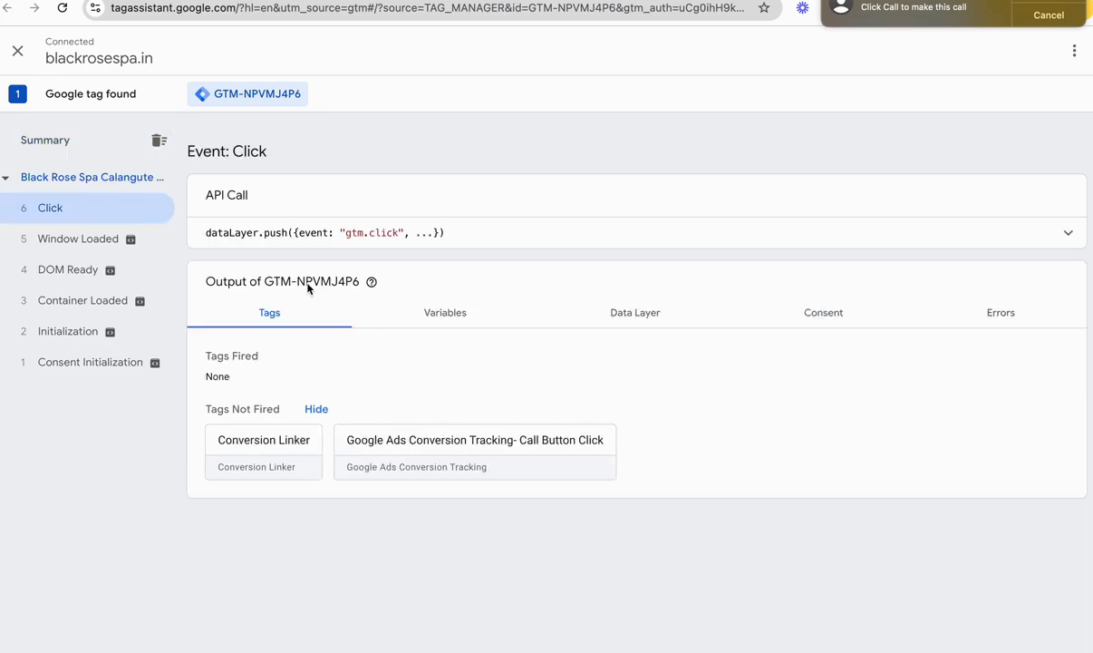
click(456, 309)
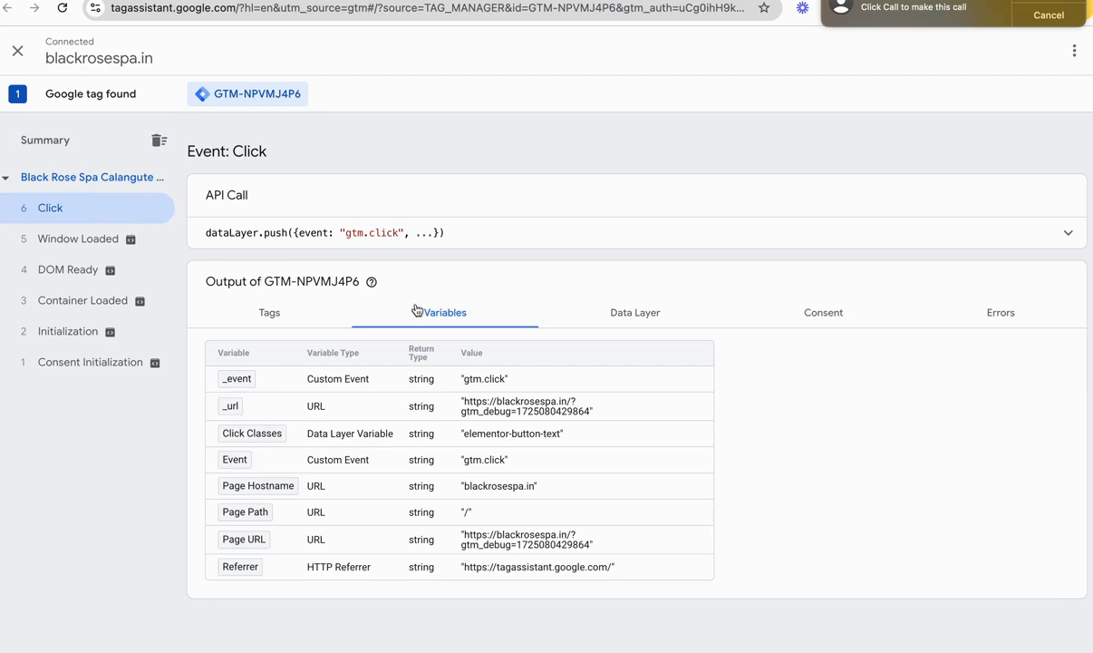
click(290, 318)
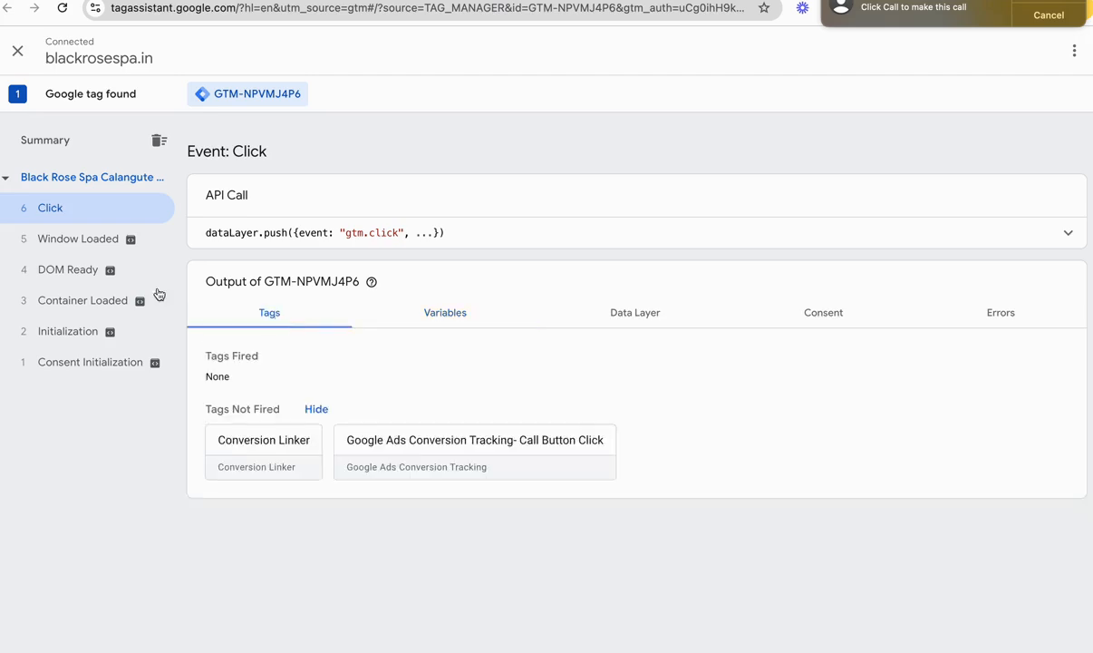
click(66, 181)
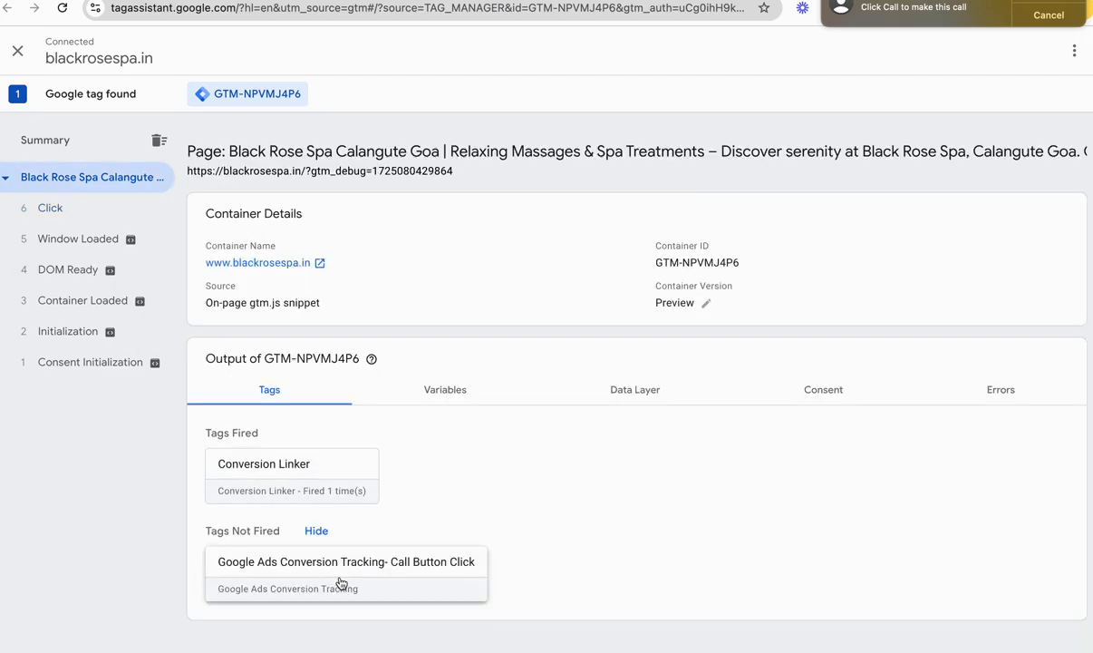
click(427, 388)
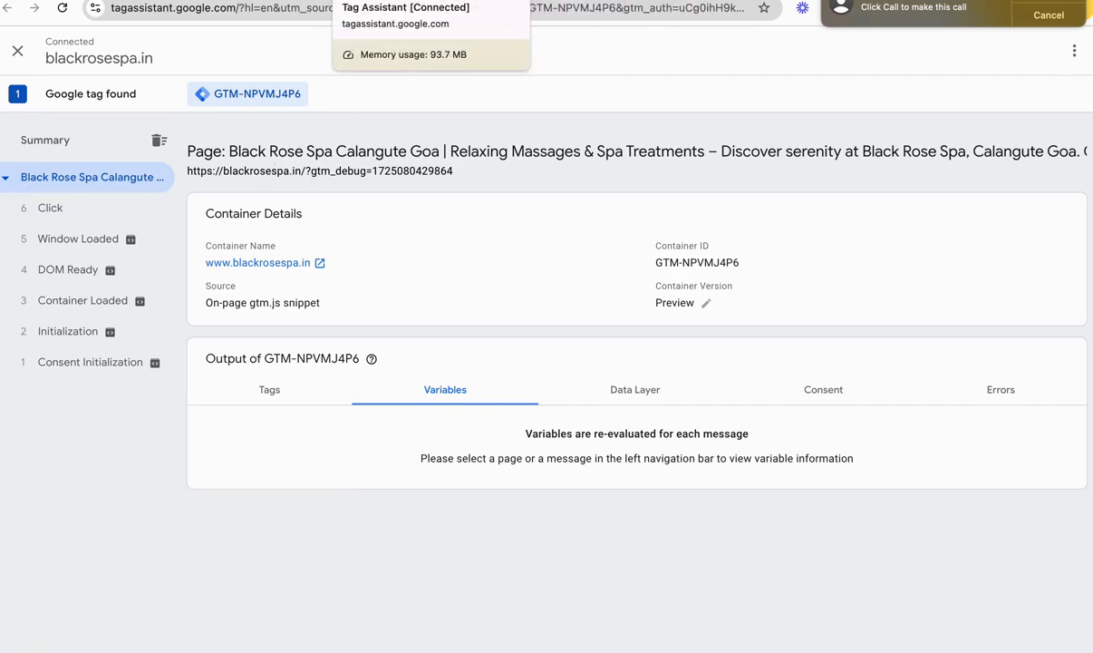
click(446, 0)
click(354, 0)
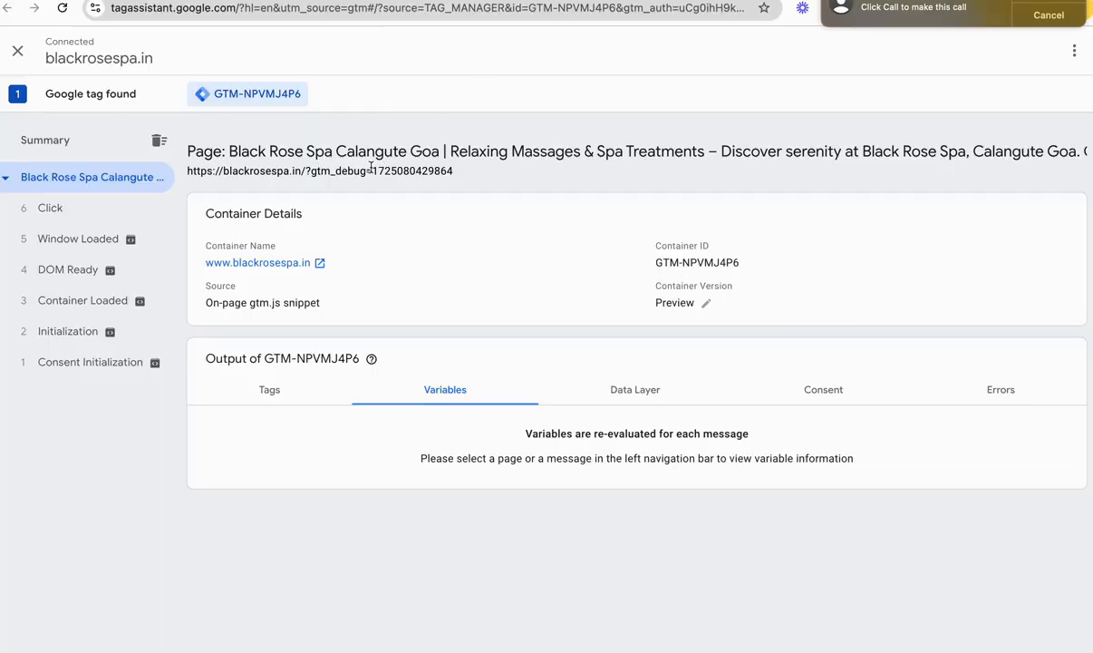
click(446, 0)
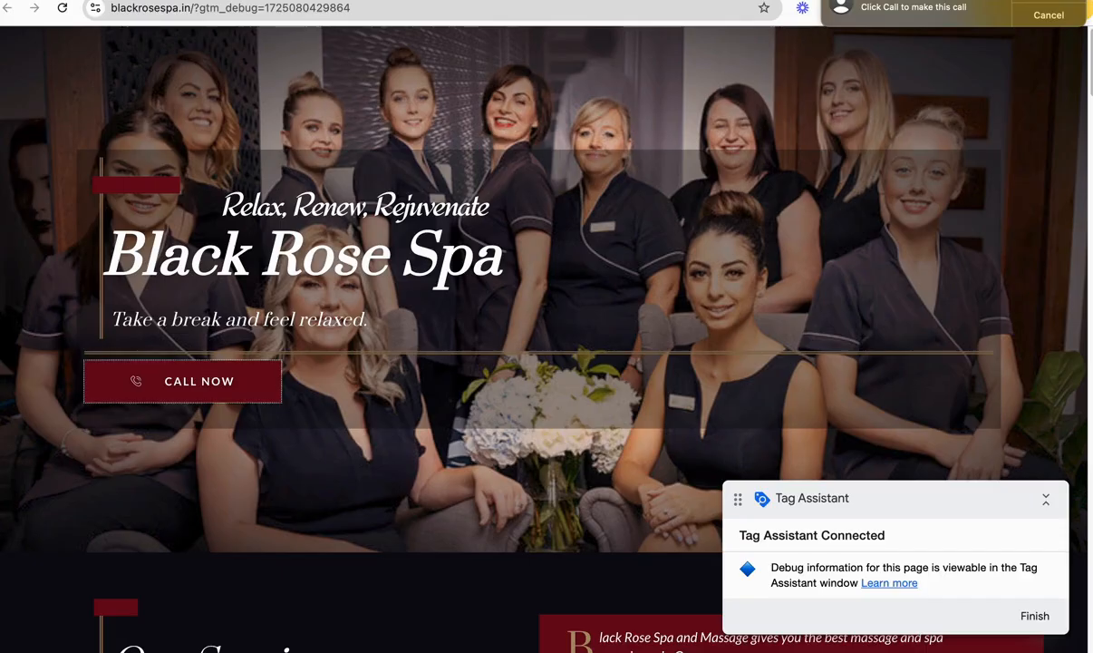
click(353, 0)
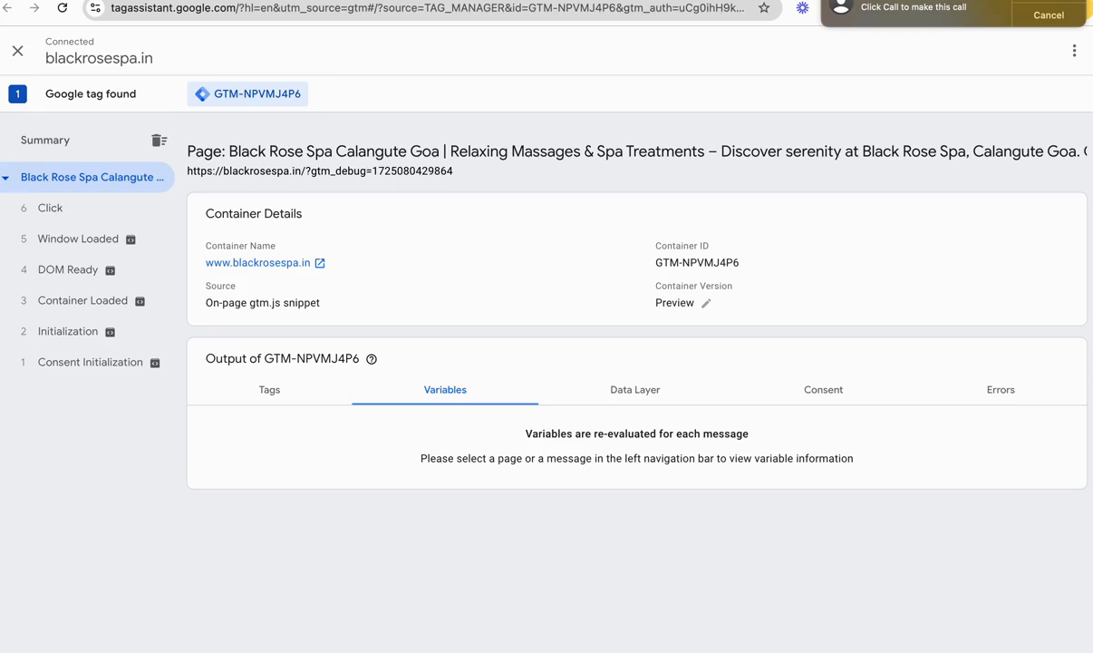
Step: Copy the Click Classes value elementor-button-text from the Click event's variables
click(78, 216)
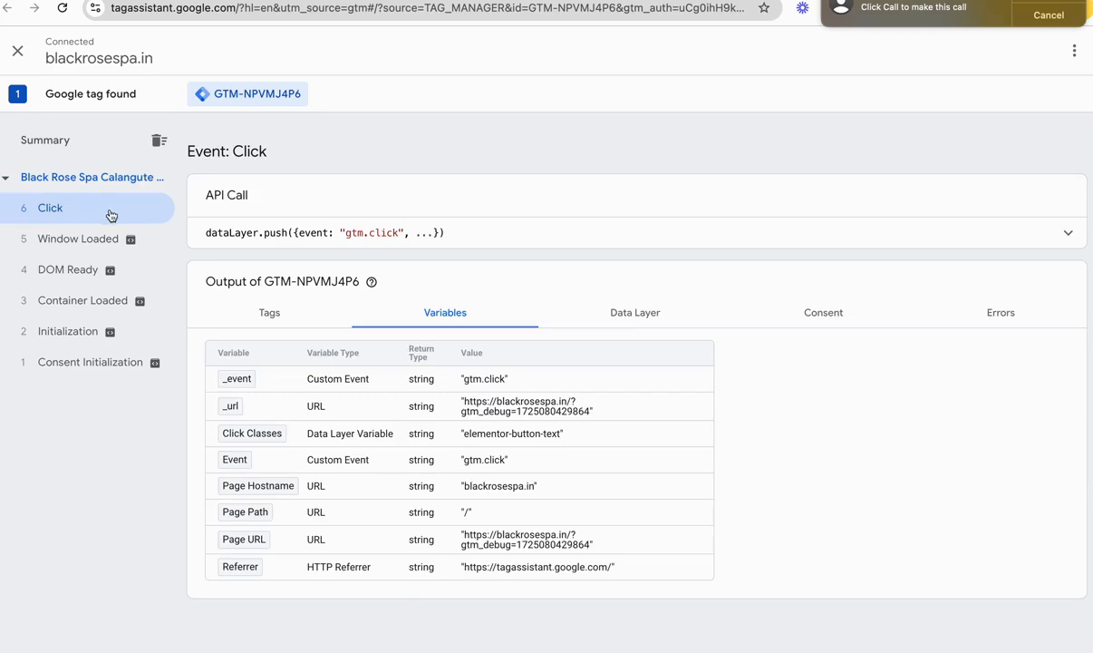
click(270, 319)
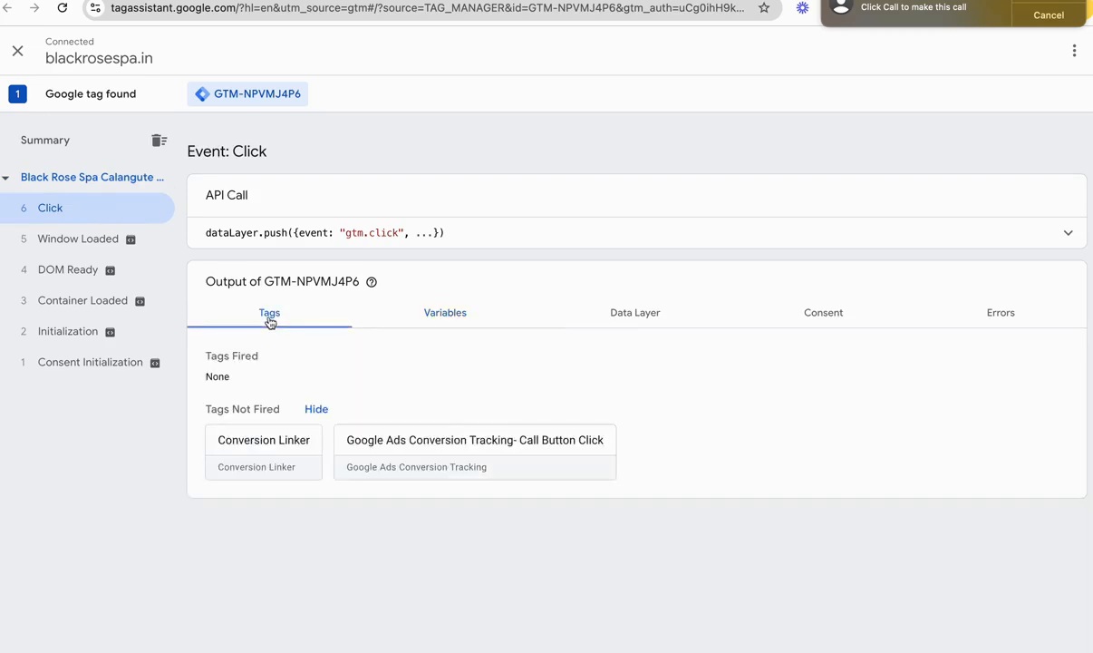
click(439, 317)
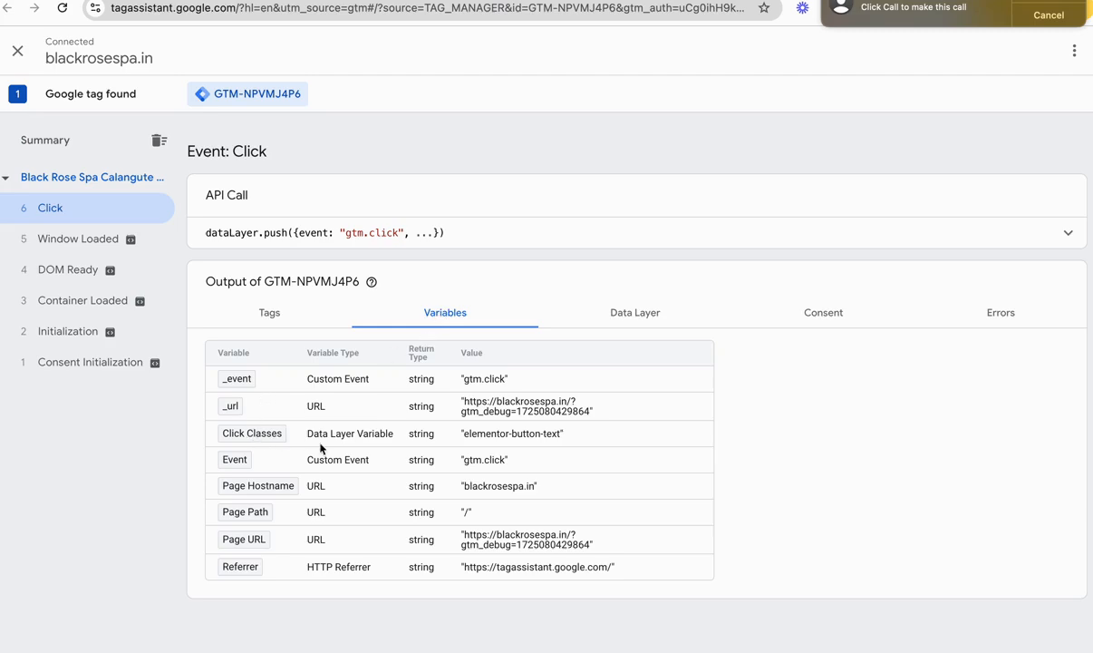
drag(464, 434, 561, 435)
key(ctrl+c)
click(554, 439)
click(464, 442)
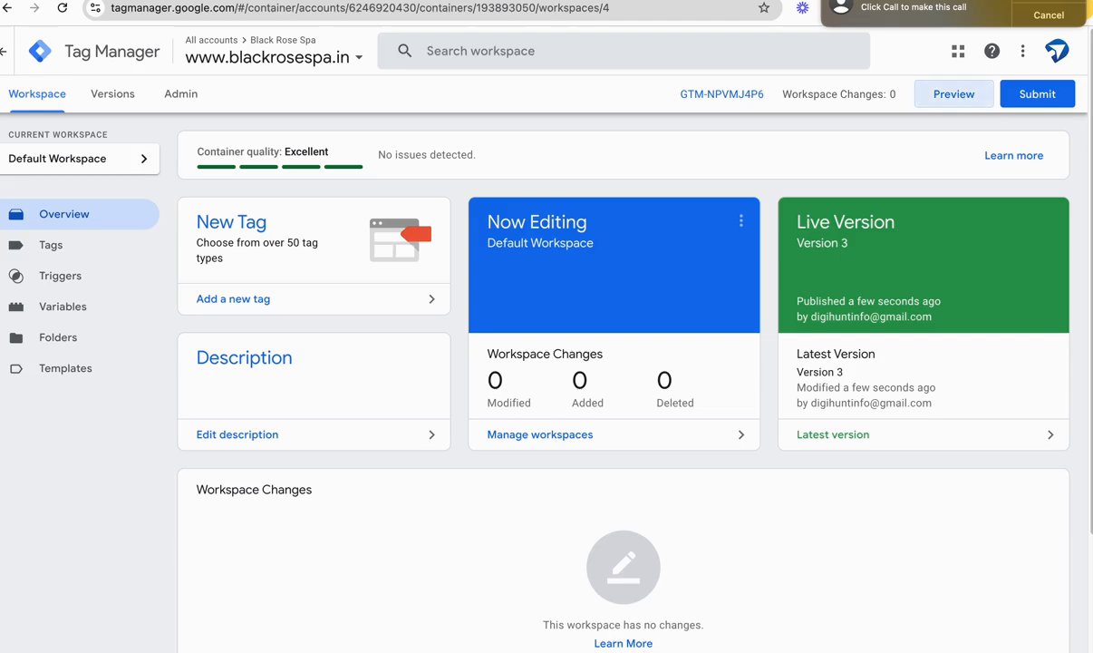
Step: In Tag Manager, set the Call Button Click trigger's Click Classes contains condition to elementor-button-text, save it, and cancel the pending call
click(53, 247)
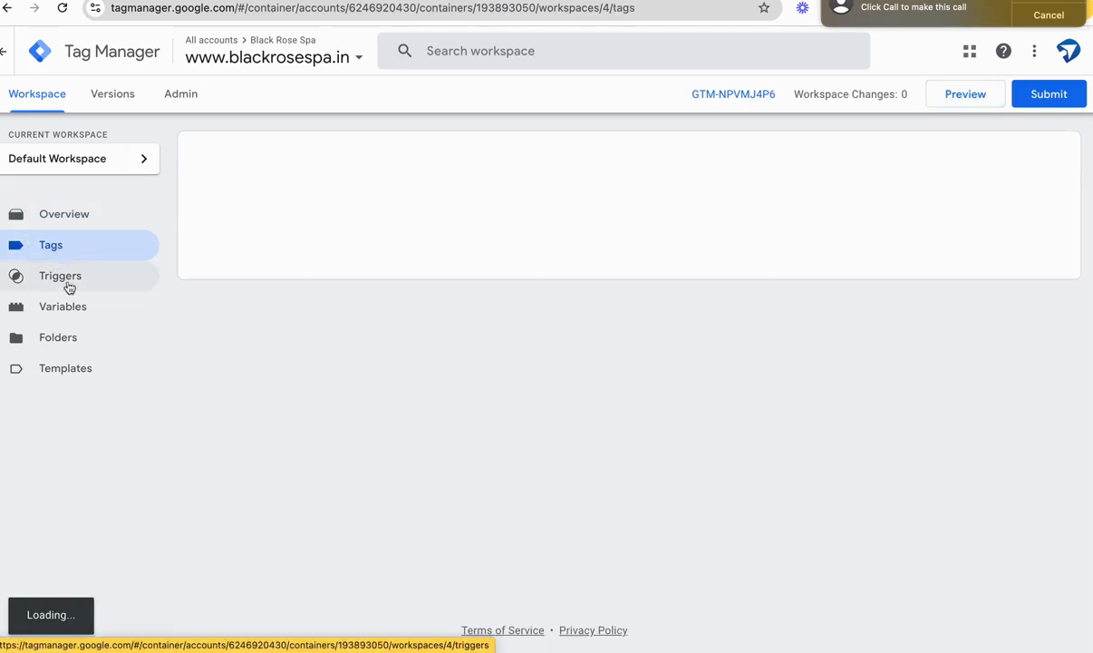
click(70, 287)
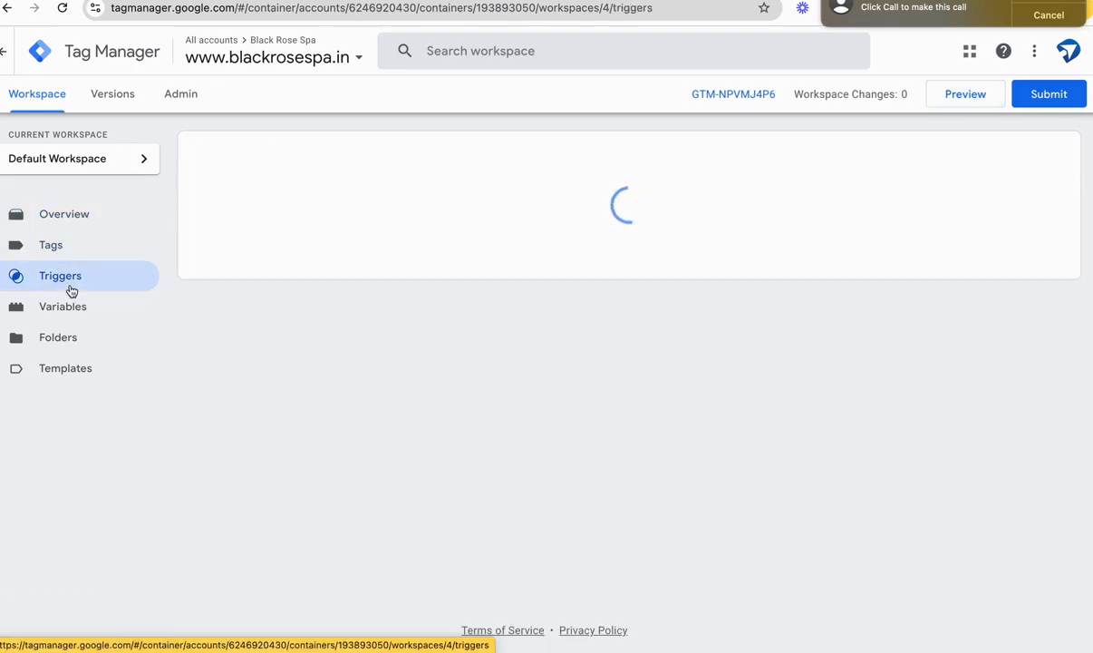
click(514, 223)
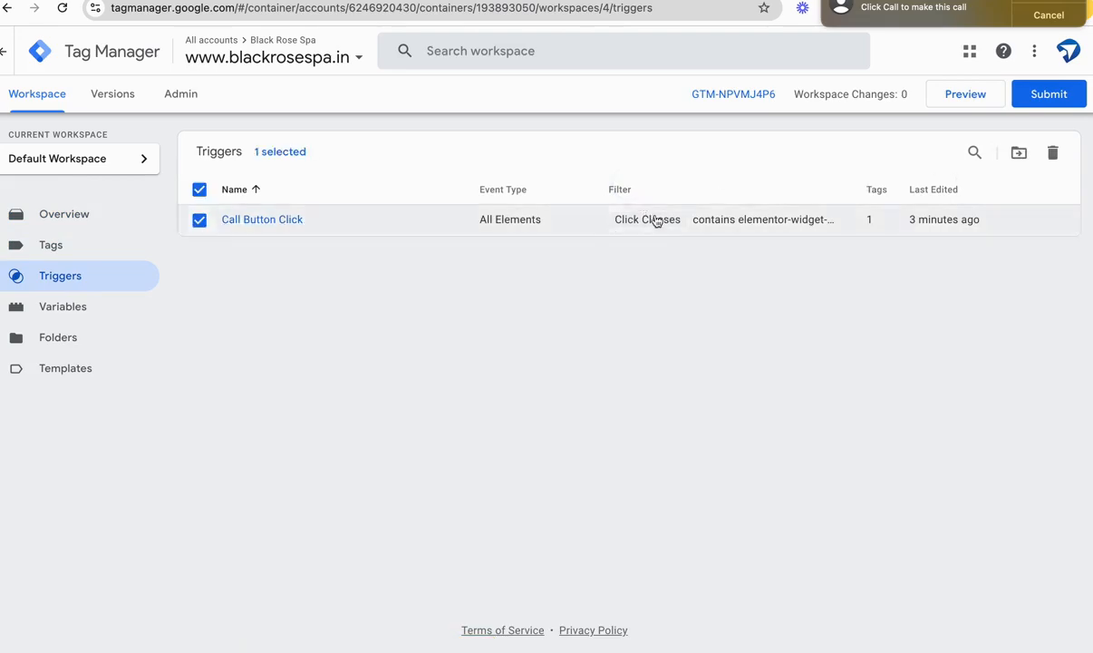
click(696, 226)
click(284, 220)
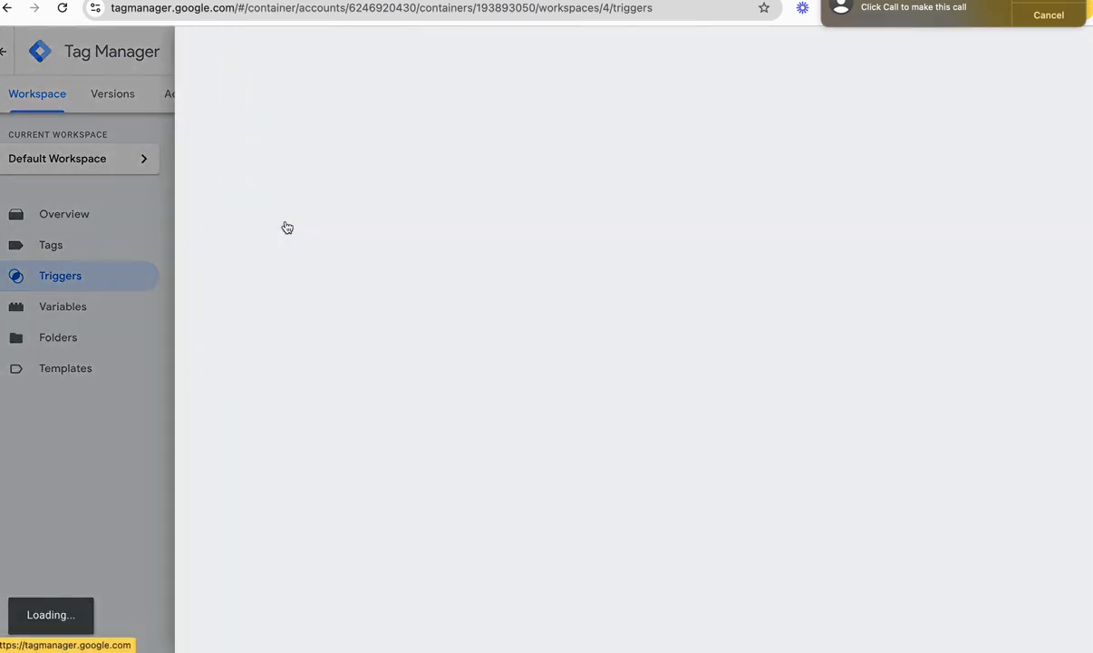
click(1037, 15)
click(454, 251)
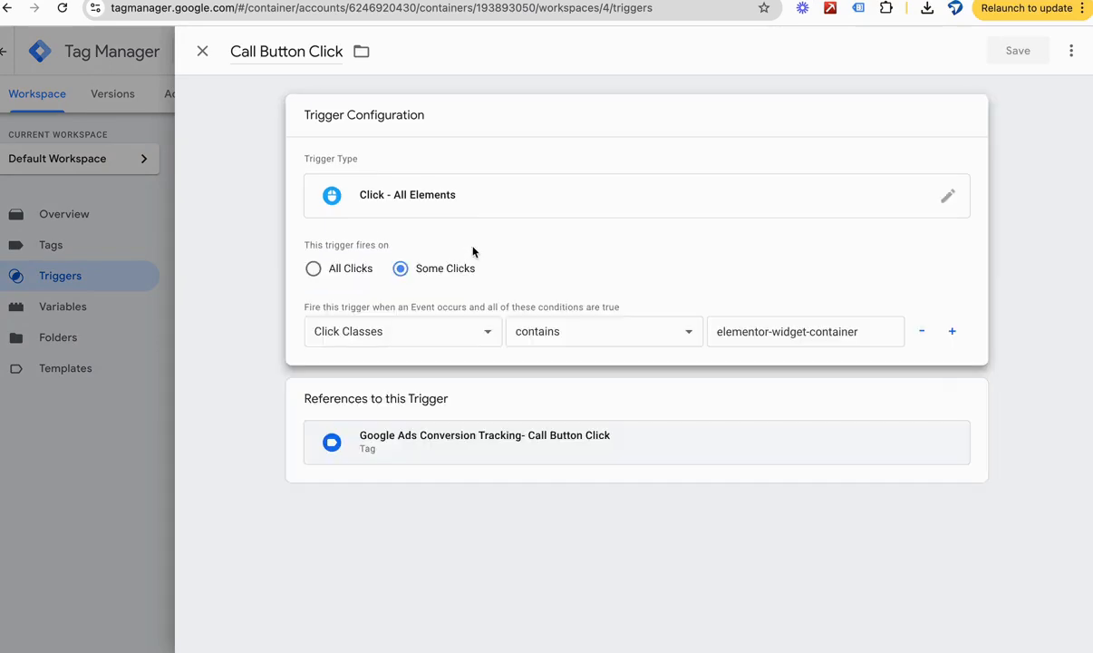
triple_click(828, 323)
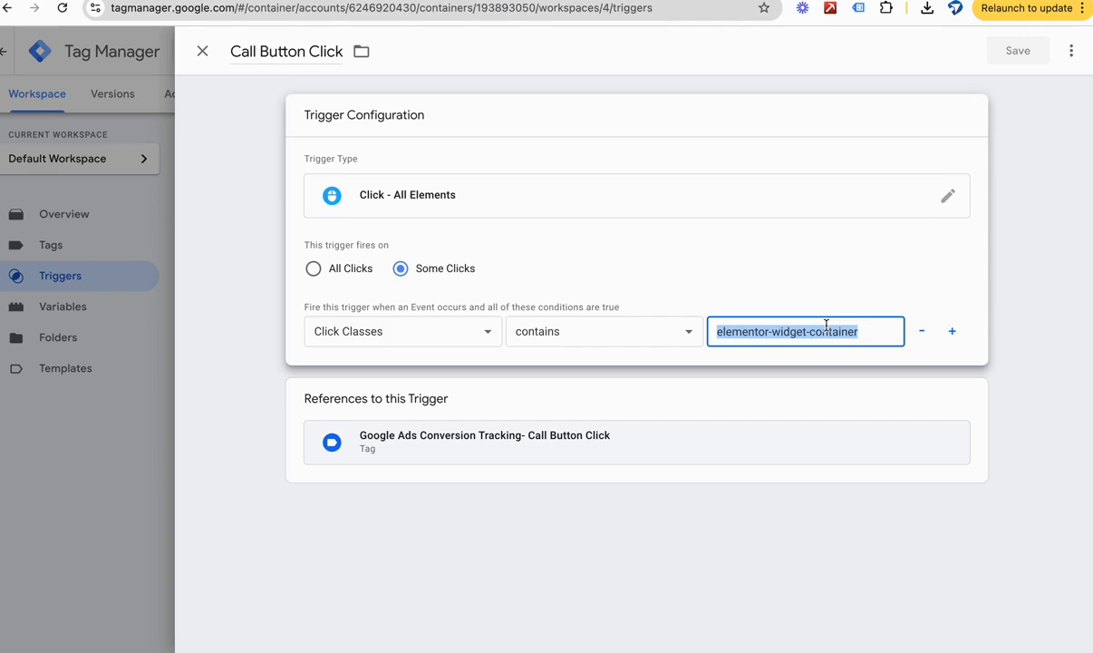
key(ctrl+v)
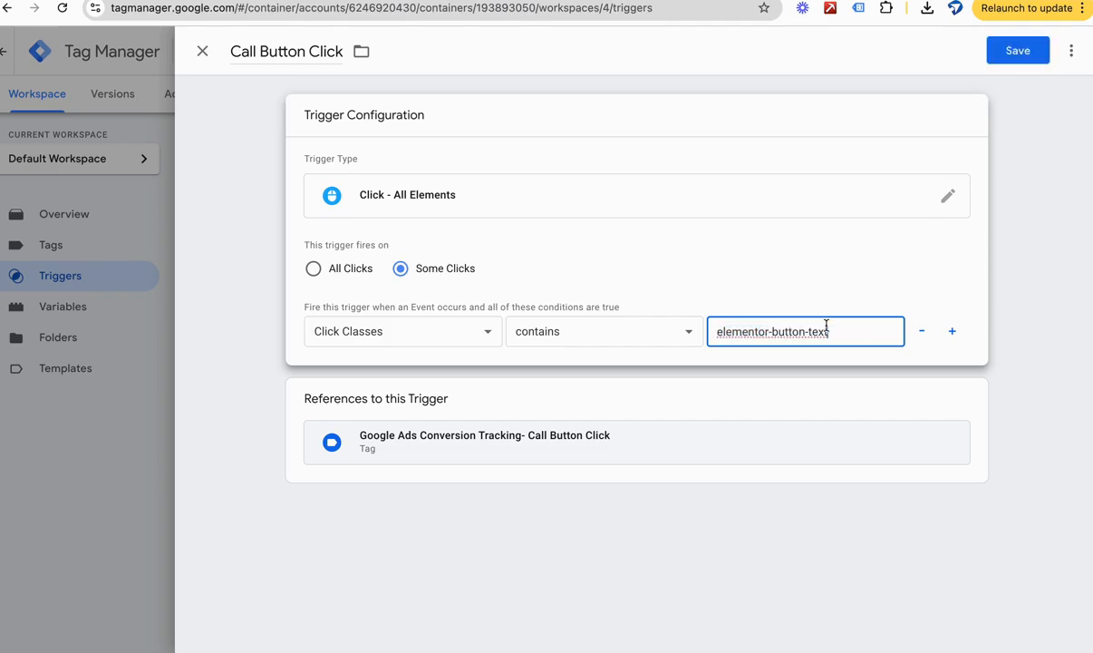
click(1020, 51)
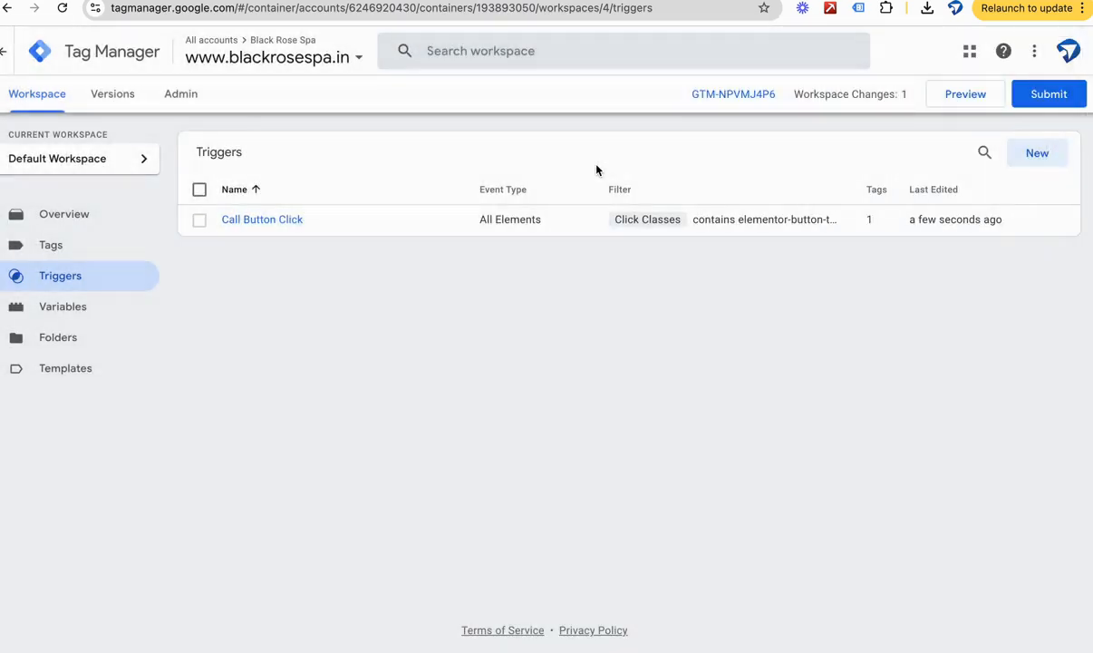
Step: Publish the modified trigger without a version name or description and return to the workspace overview
click(1024, 102)
click(1041, 53)
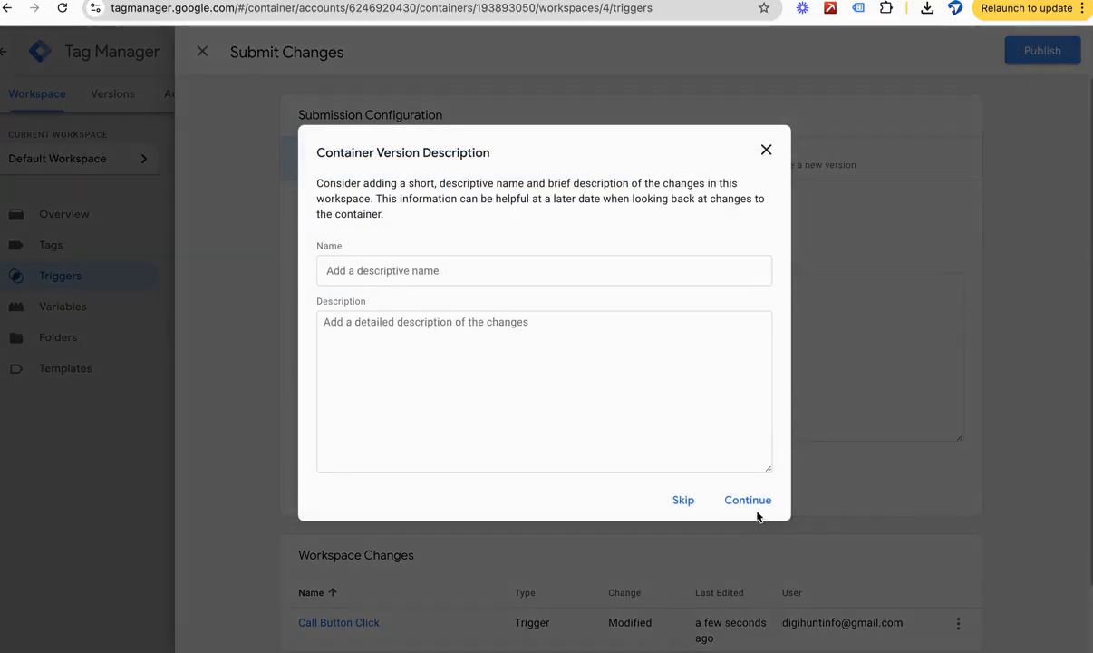
click(749, 498)
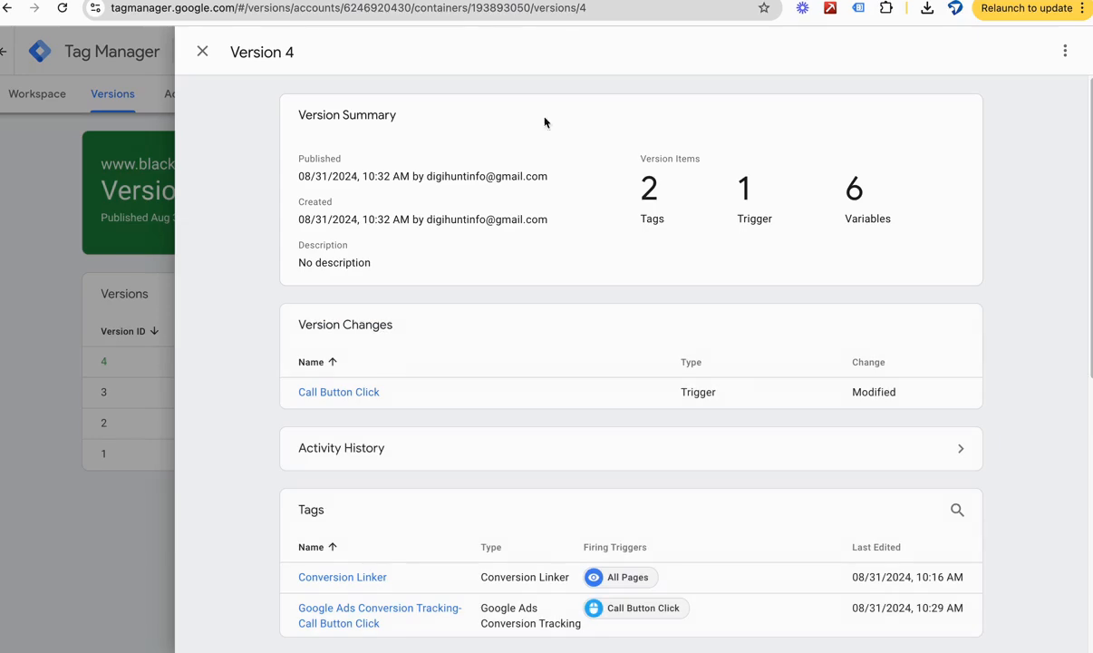
click(200, 49)
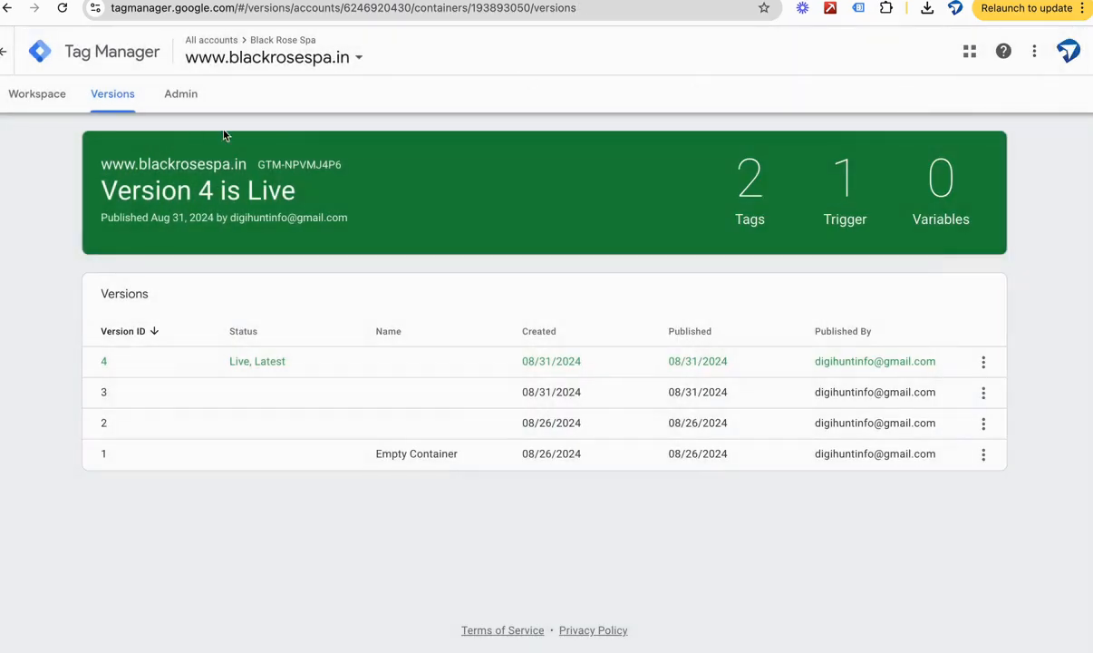
click(34, 94)
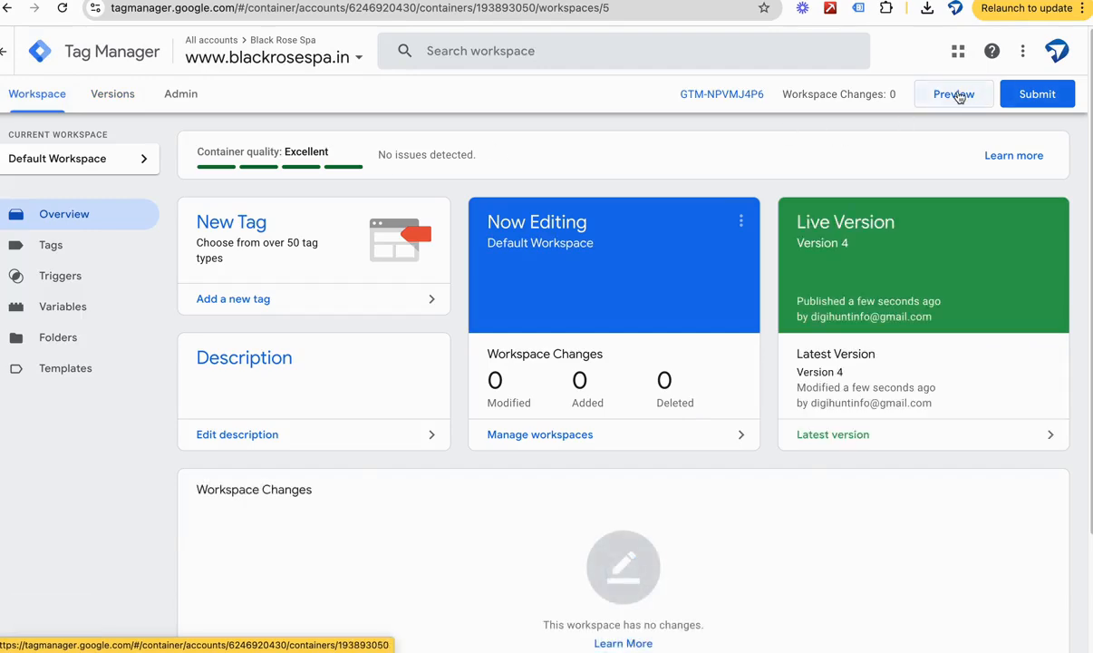
click(955, 94)
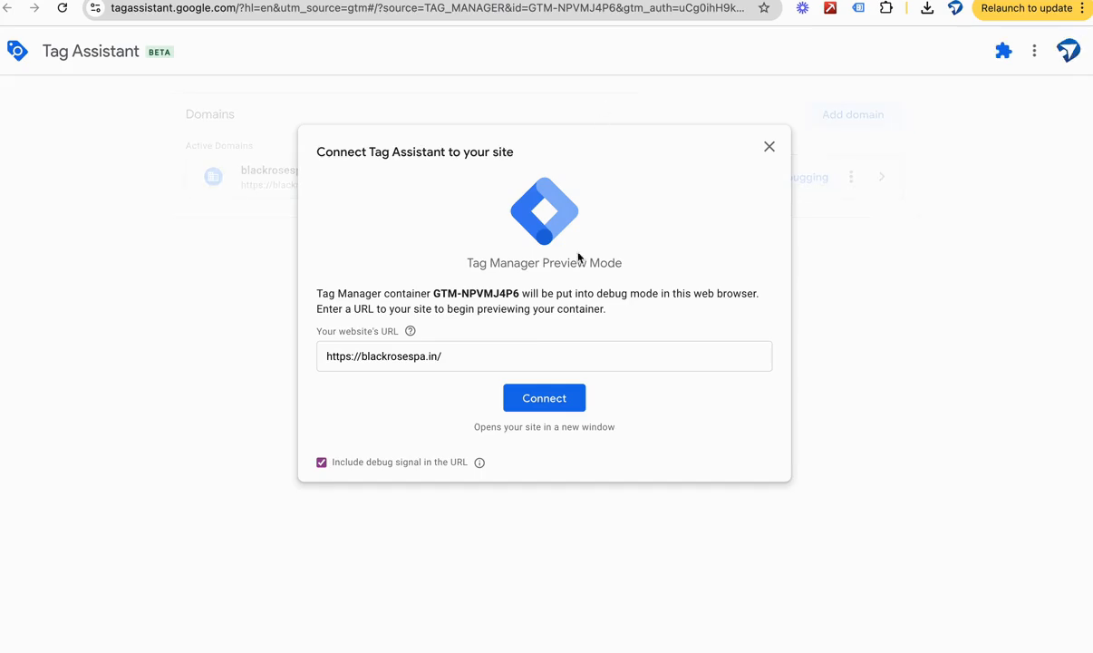
click(563, 400)
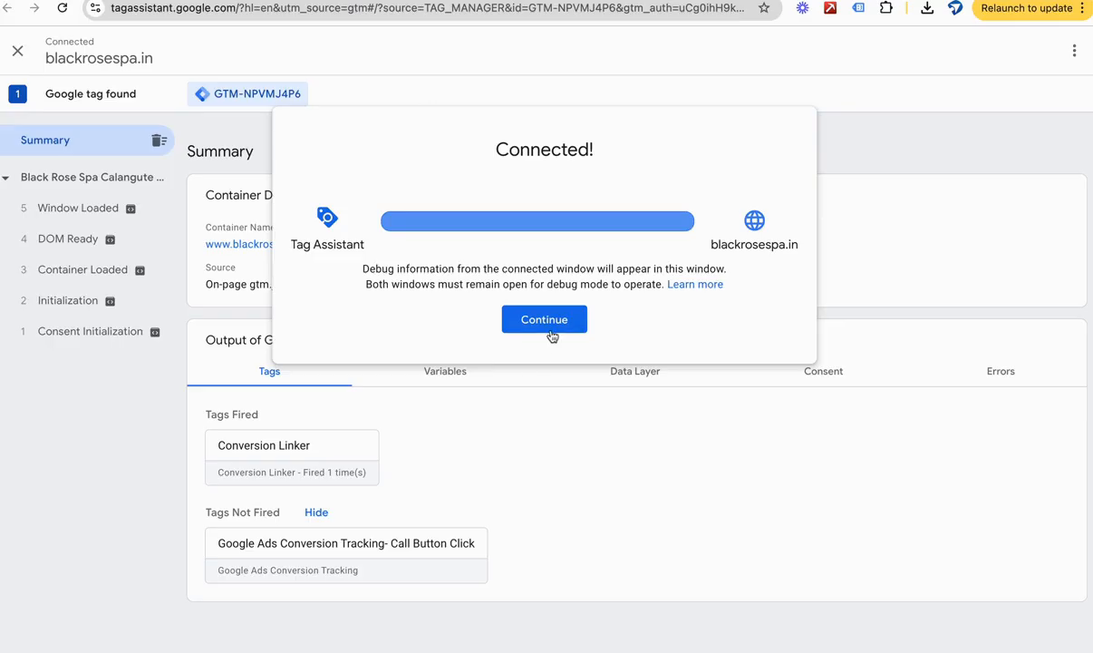
click(544, 319)
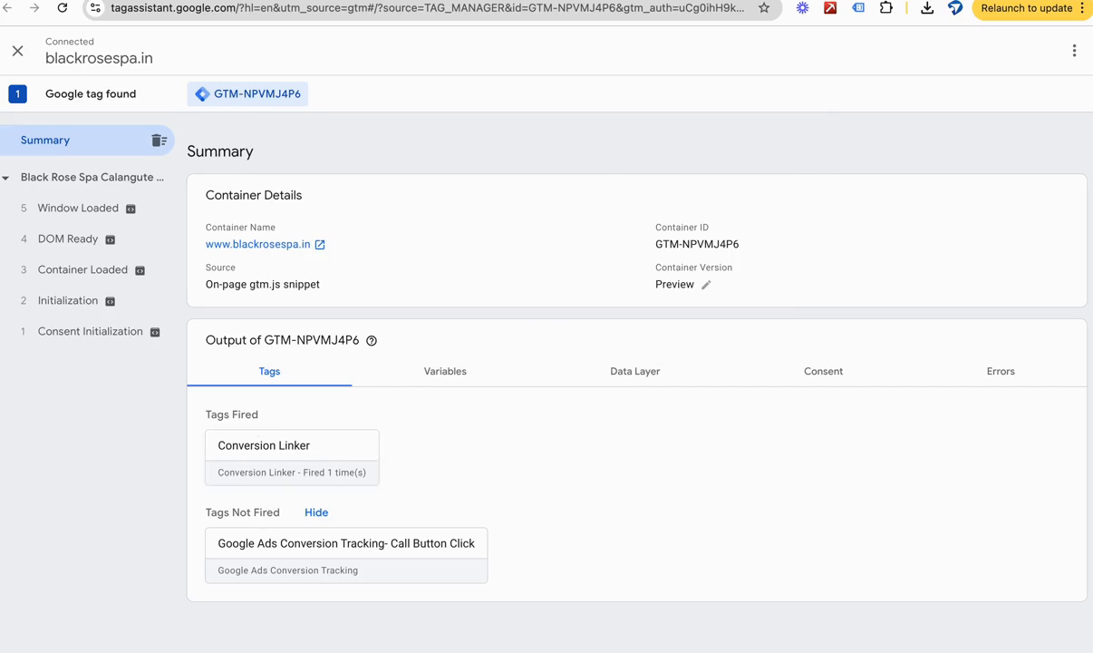
Step: Test the CALL NOW button, check which tags fired in Tag Assistant, and decline opening FaceTime
click(598, 1)
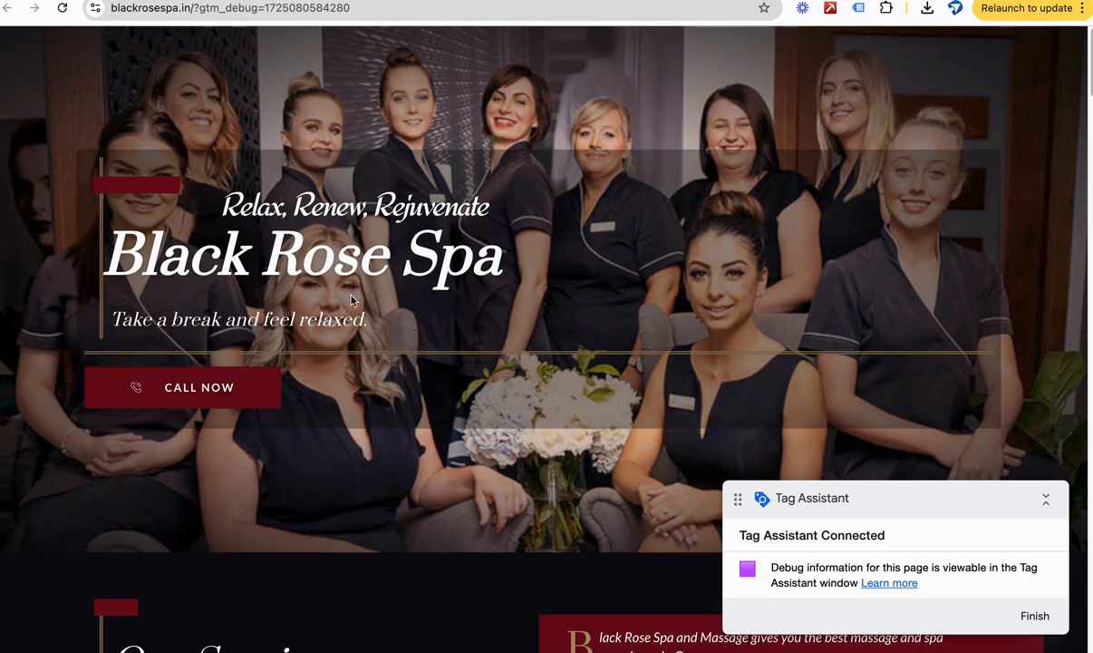
click(206, 384)
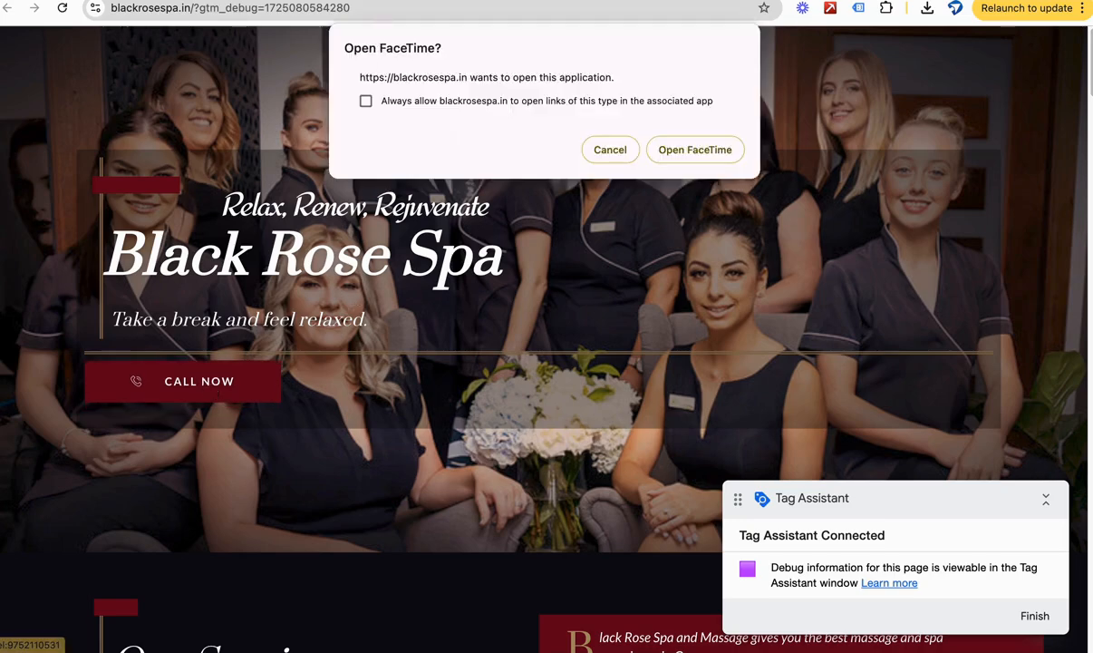
click(380, 1)
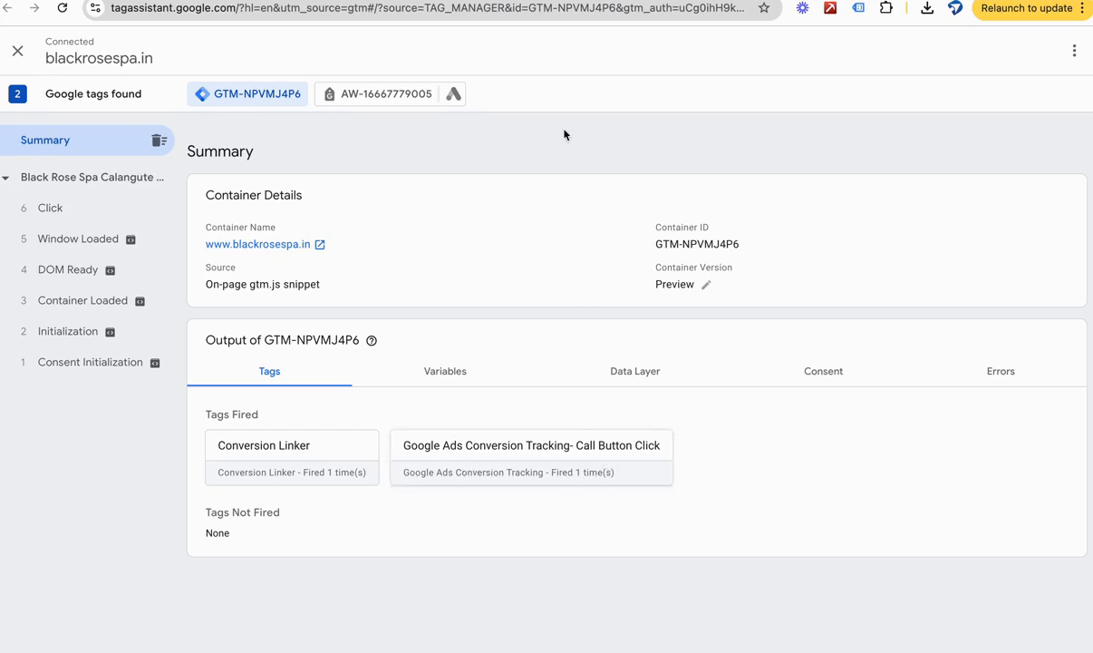
click(318, 1)
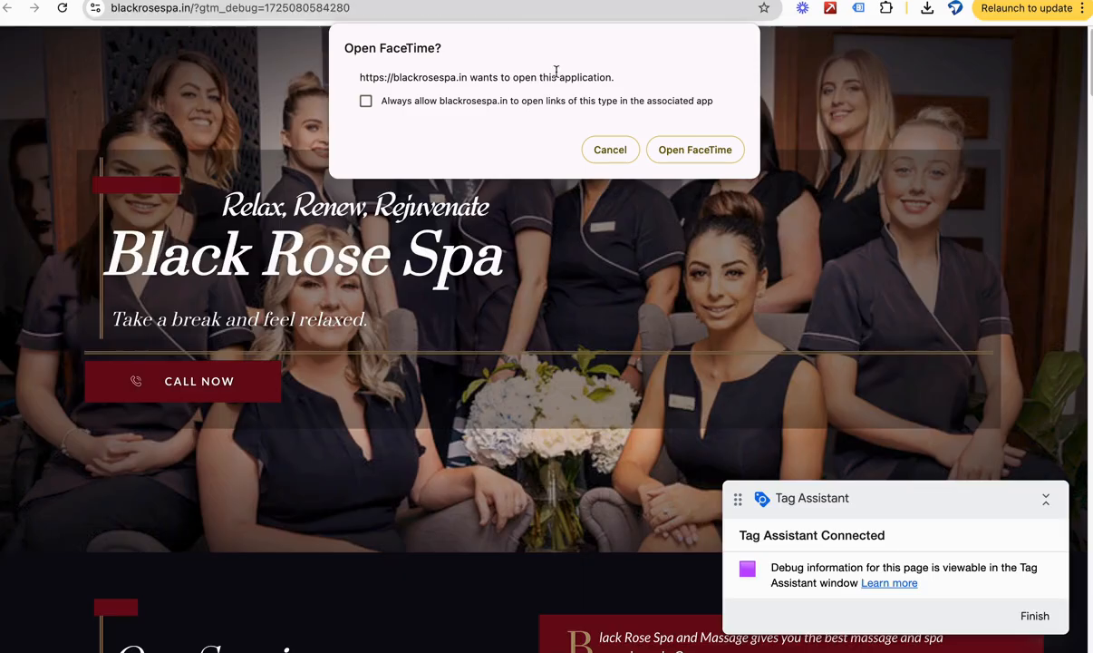
click(600, 148)
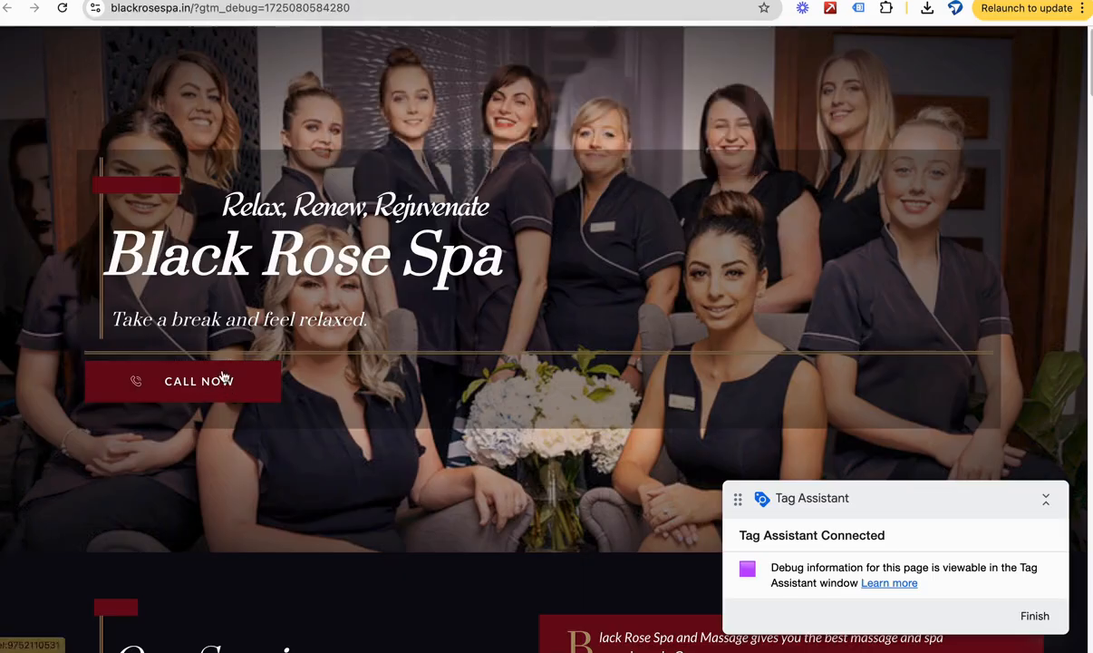
Step: Switch to Google Ads and finish the new conversion action setup to return to the conversion goals summary
click(616, 1)
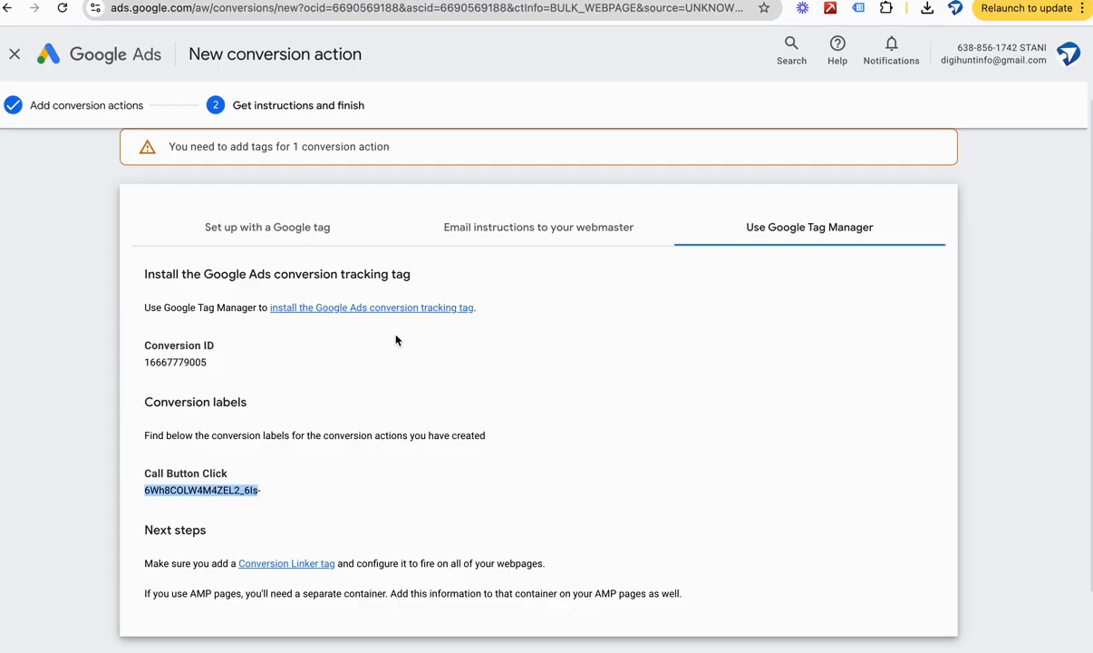
scroll(396, 334, down, 2)
click(145, 602)
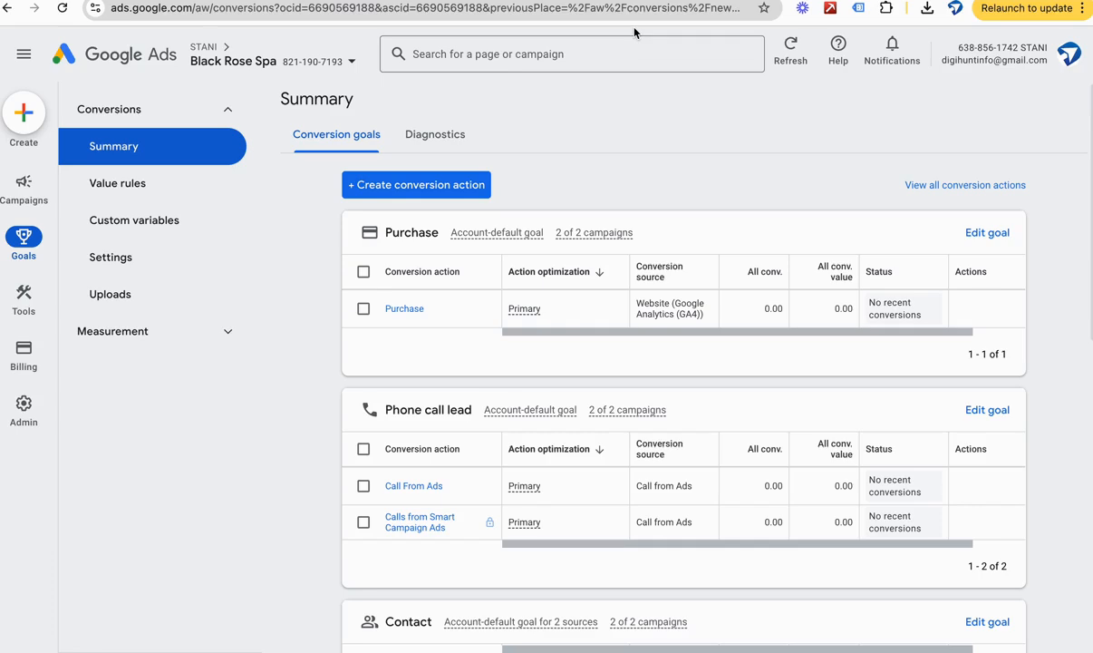
key(super+shift+5)
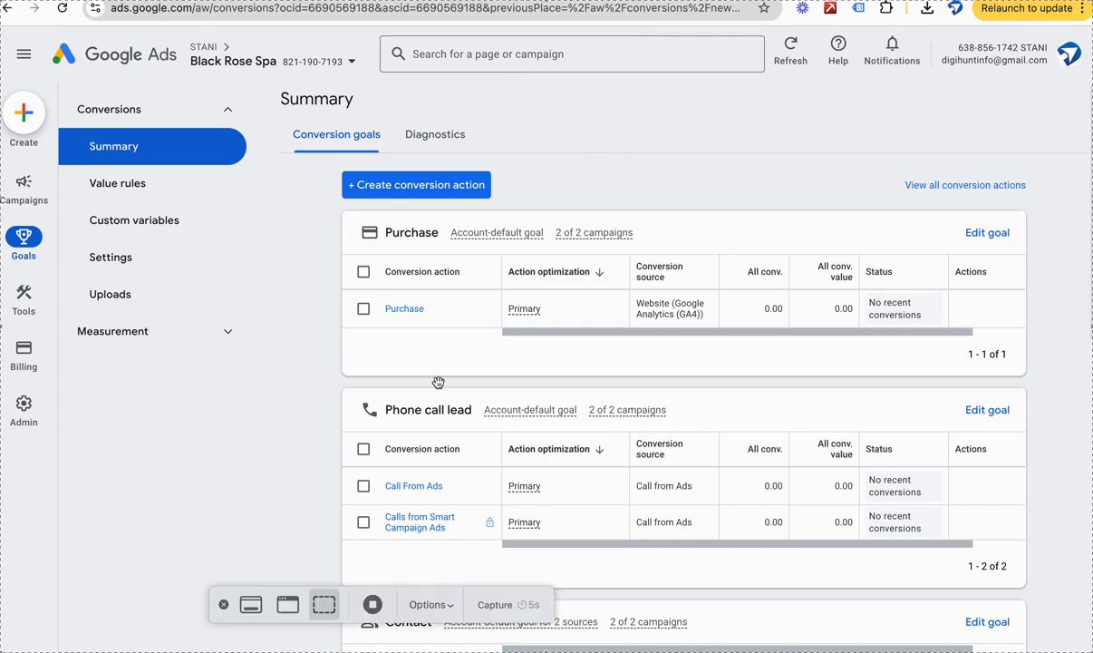